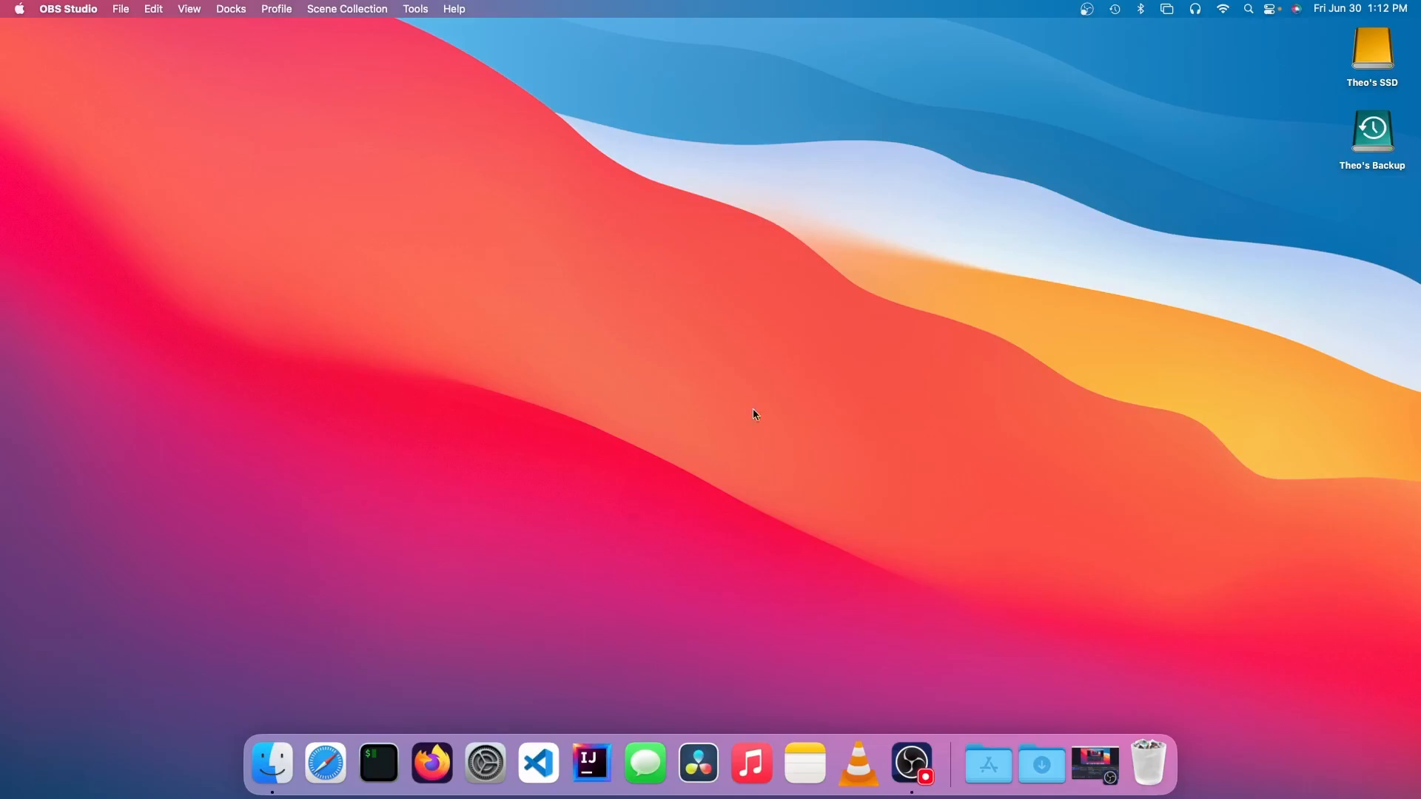
Step: Launch DaVinci Resolve and look over the list of local project libraries
{"action": "left_click", "coordinate": [698, 763]}
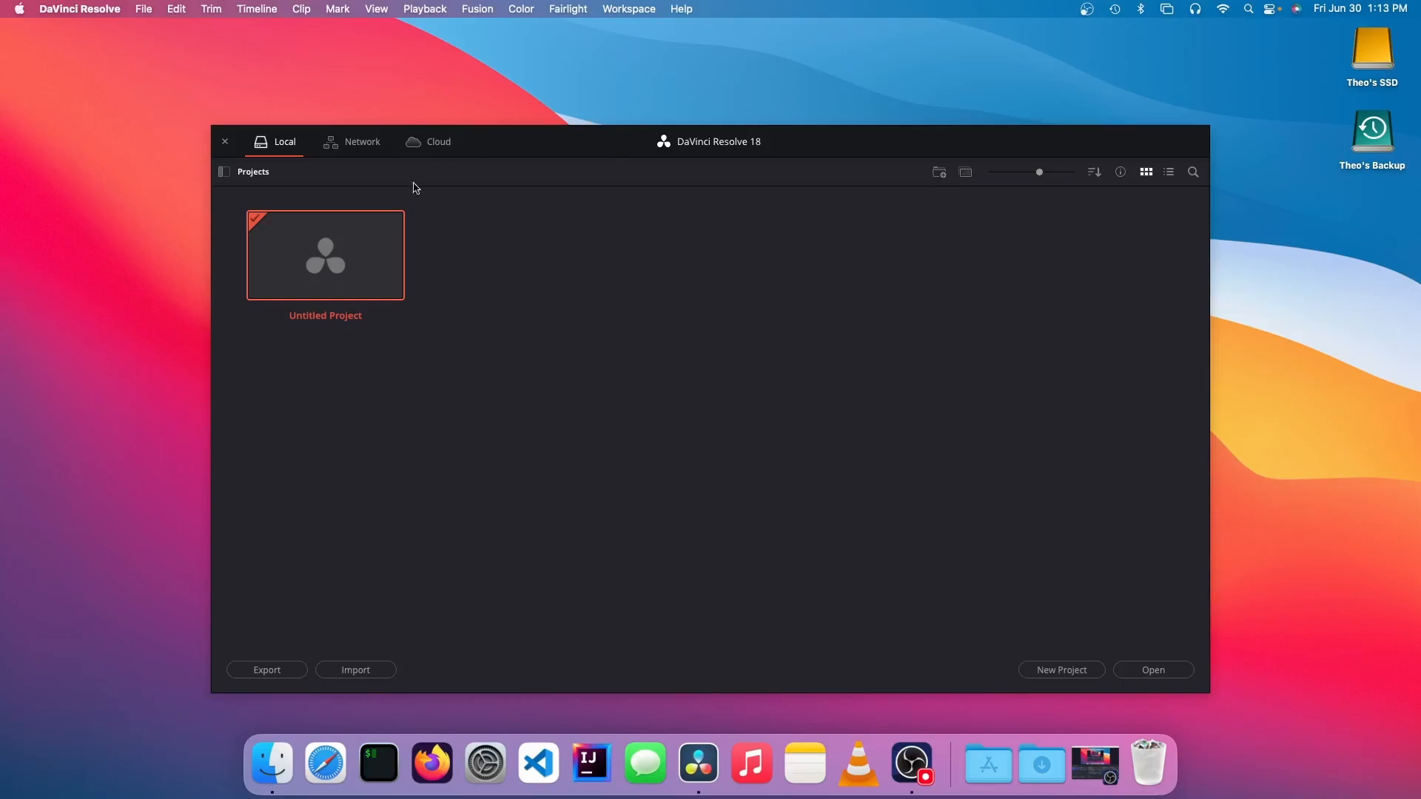
{"action": "left_click", "coordinate": [223, 172]}
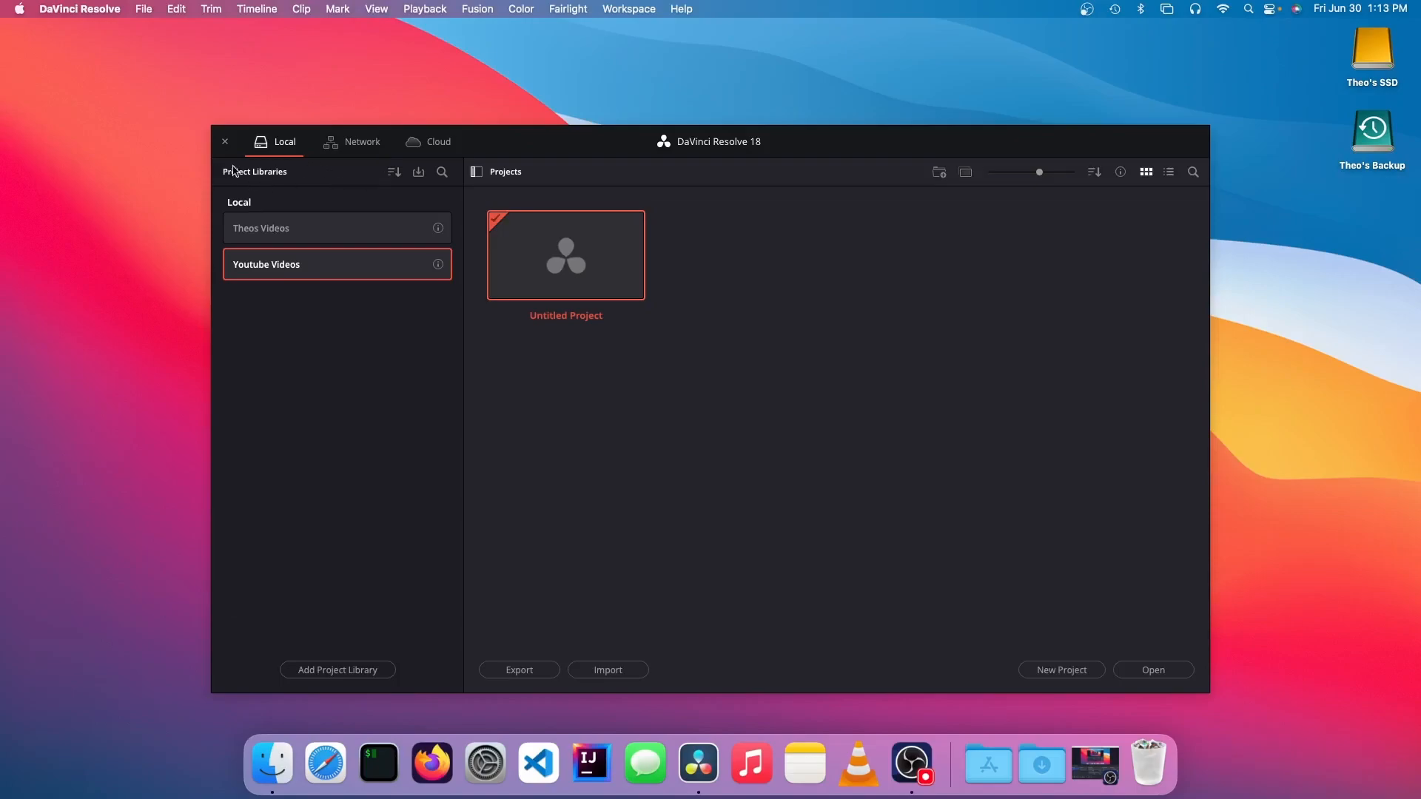
{"action": "left_click", "coordinate": [476, 172]}
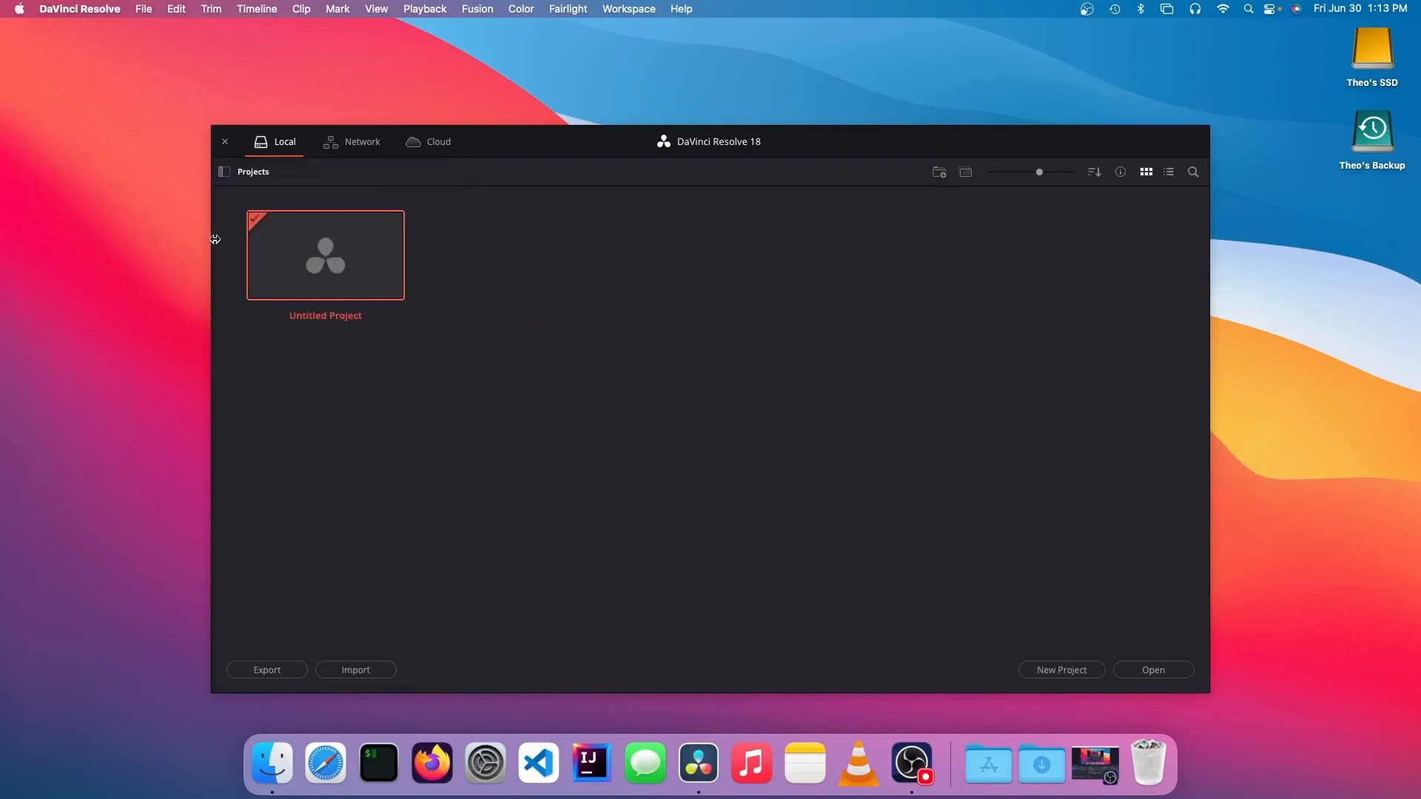
{"action": "left_click", "coordinate": [225, 173]}
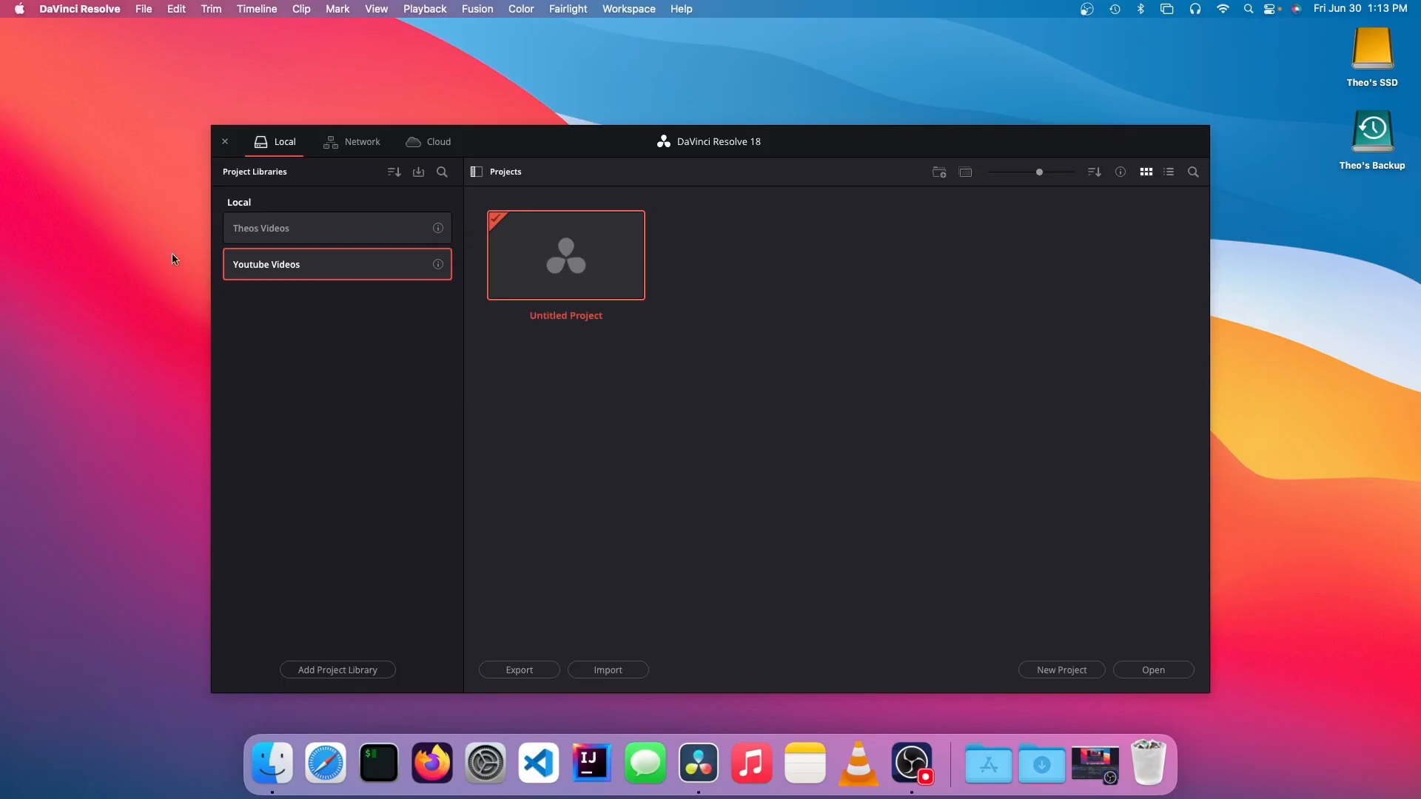
{"action": "left_click", "coordinate": [477, 172]}
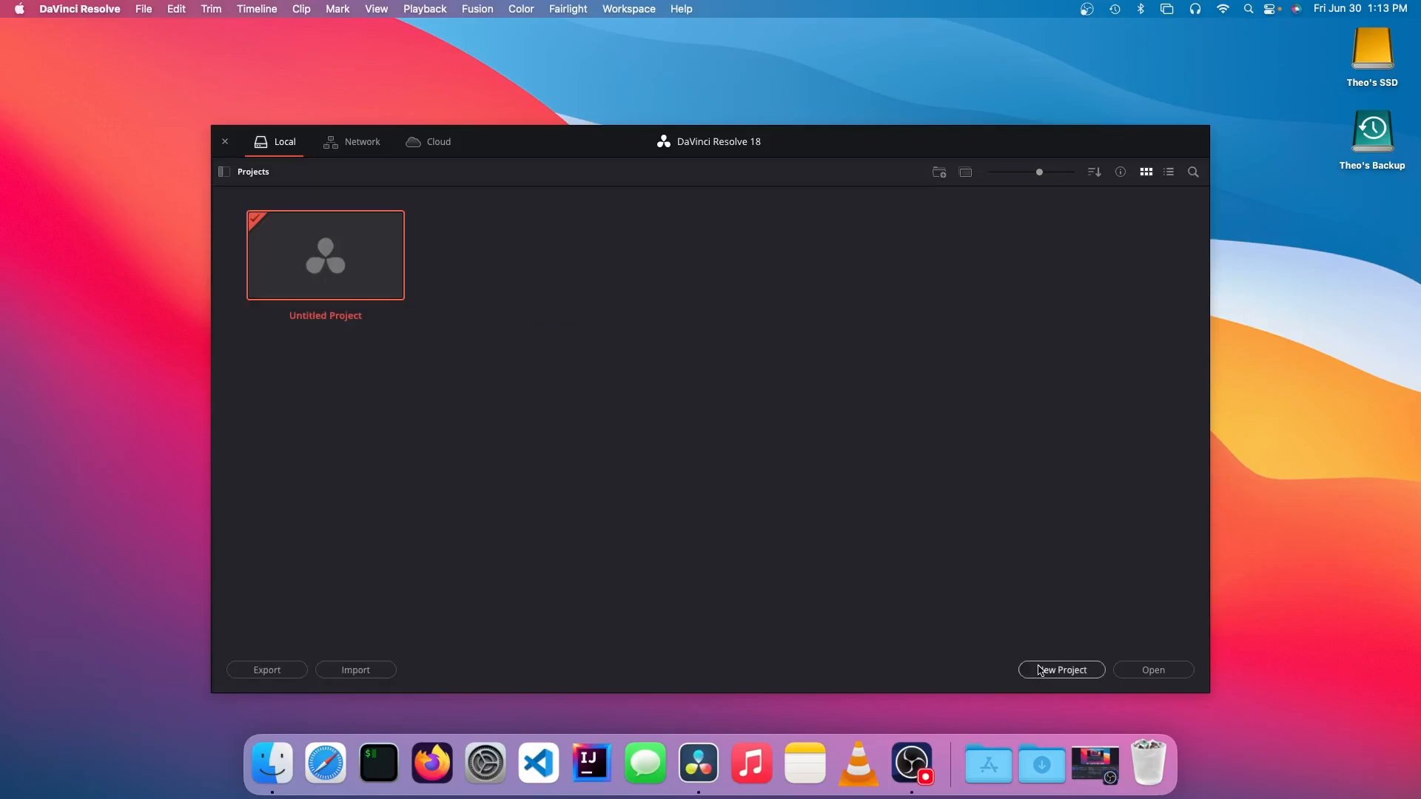
Step: Create a new project named Demo
{"action": "left_click", "coordinate": [1061, 669]}
{"action": "type", "text": "Dem"}
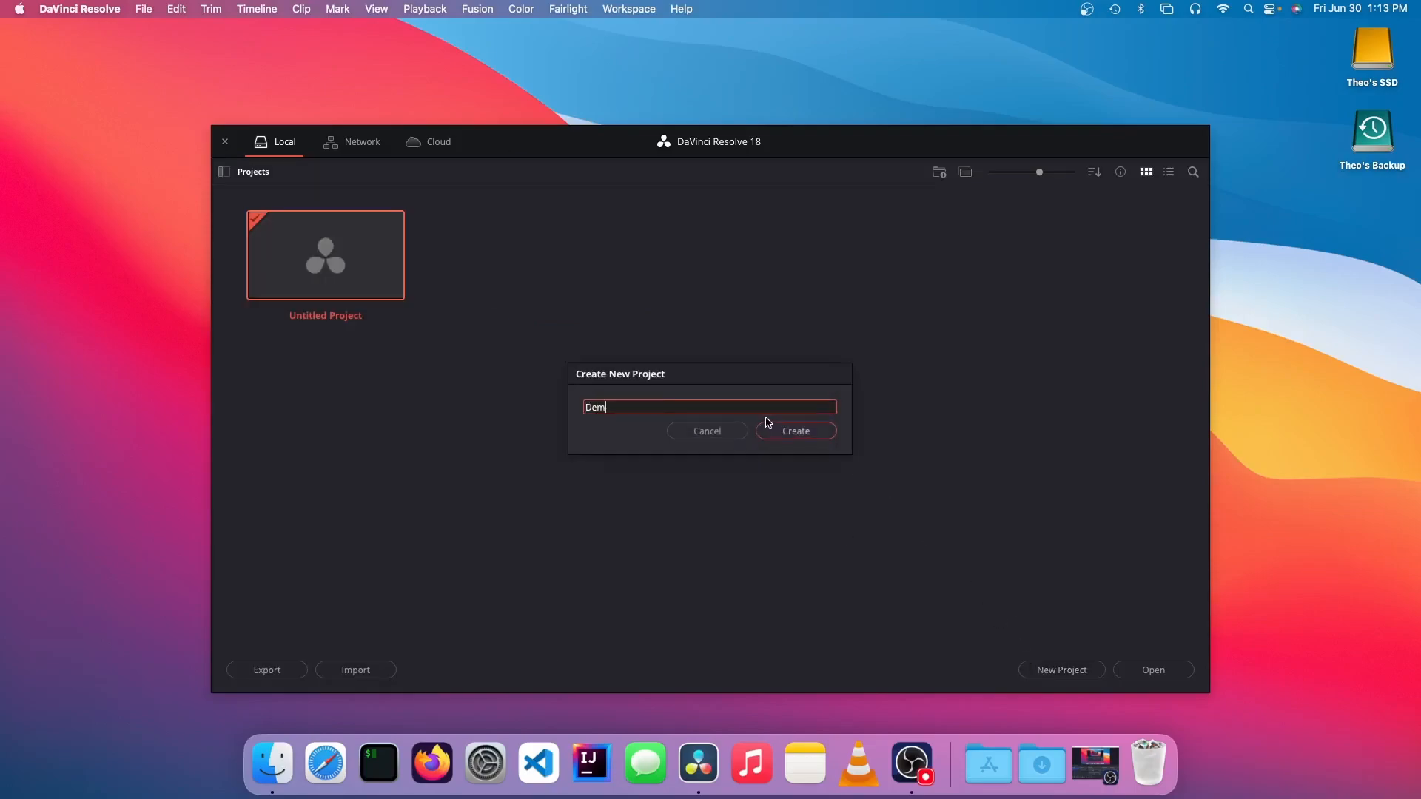
{"action": "left_click", "coordinate": [767, 428]}
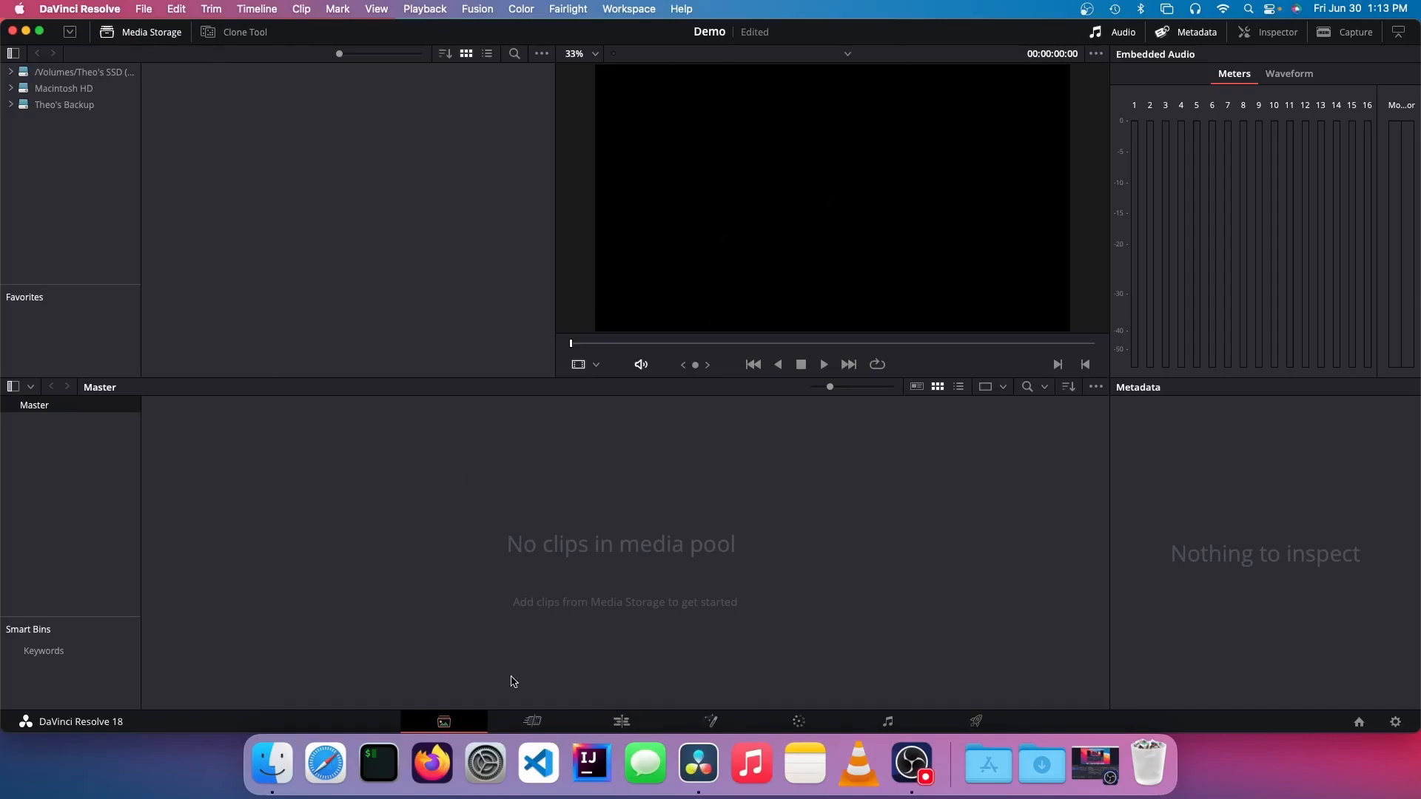
Step: Look through the Cut, Edit, Fusion, Color, Fairlight and Deliver workspaces and return to the Media workspace
{"action": "left_click", "coordinate": [532, 722]}
{"action": "left_click", "coordinate": [448, 723]}
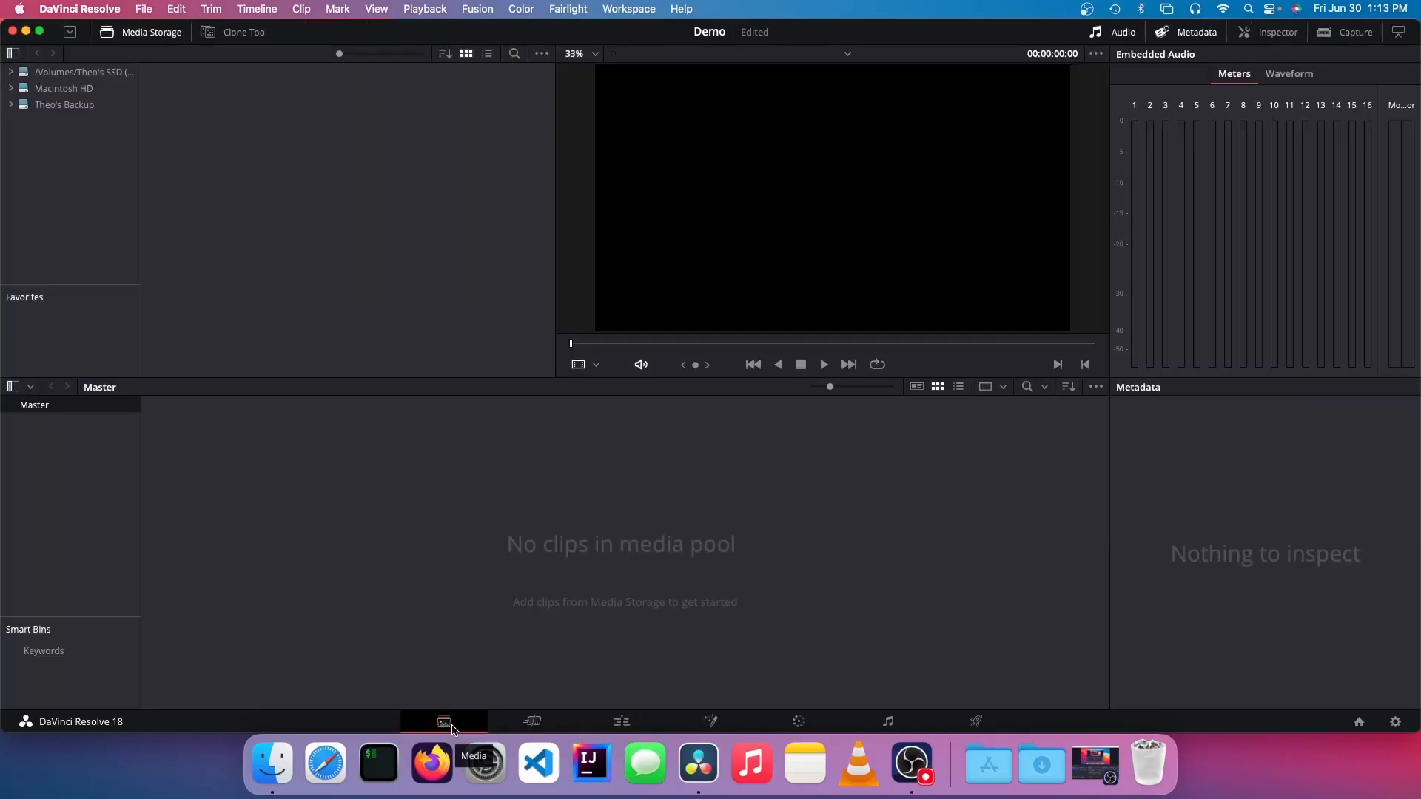
{"action": "left_click", "coordinate": [532, 722]}
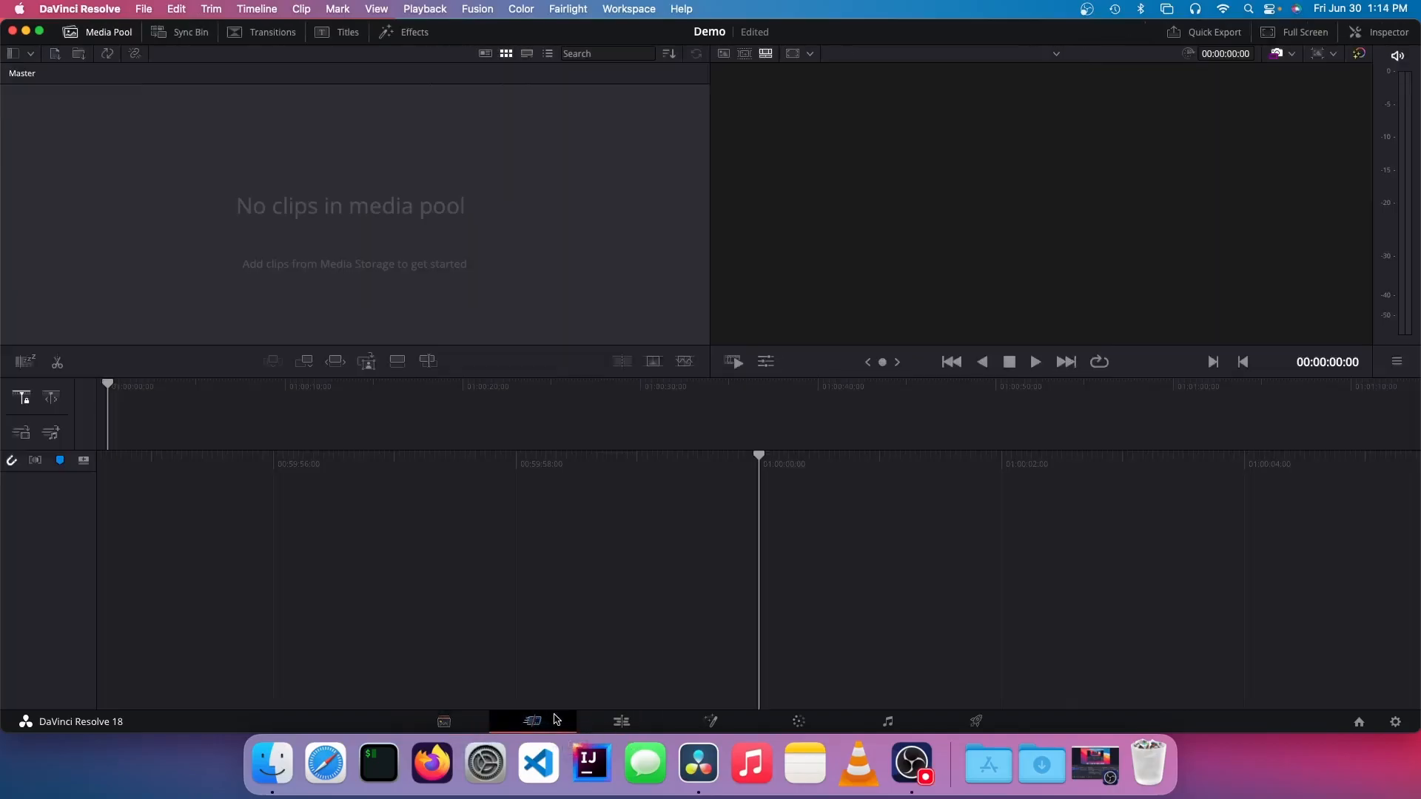
{"action": "left_click", "coordinate": [622, 720]}
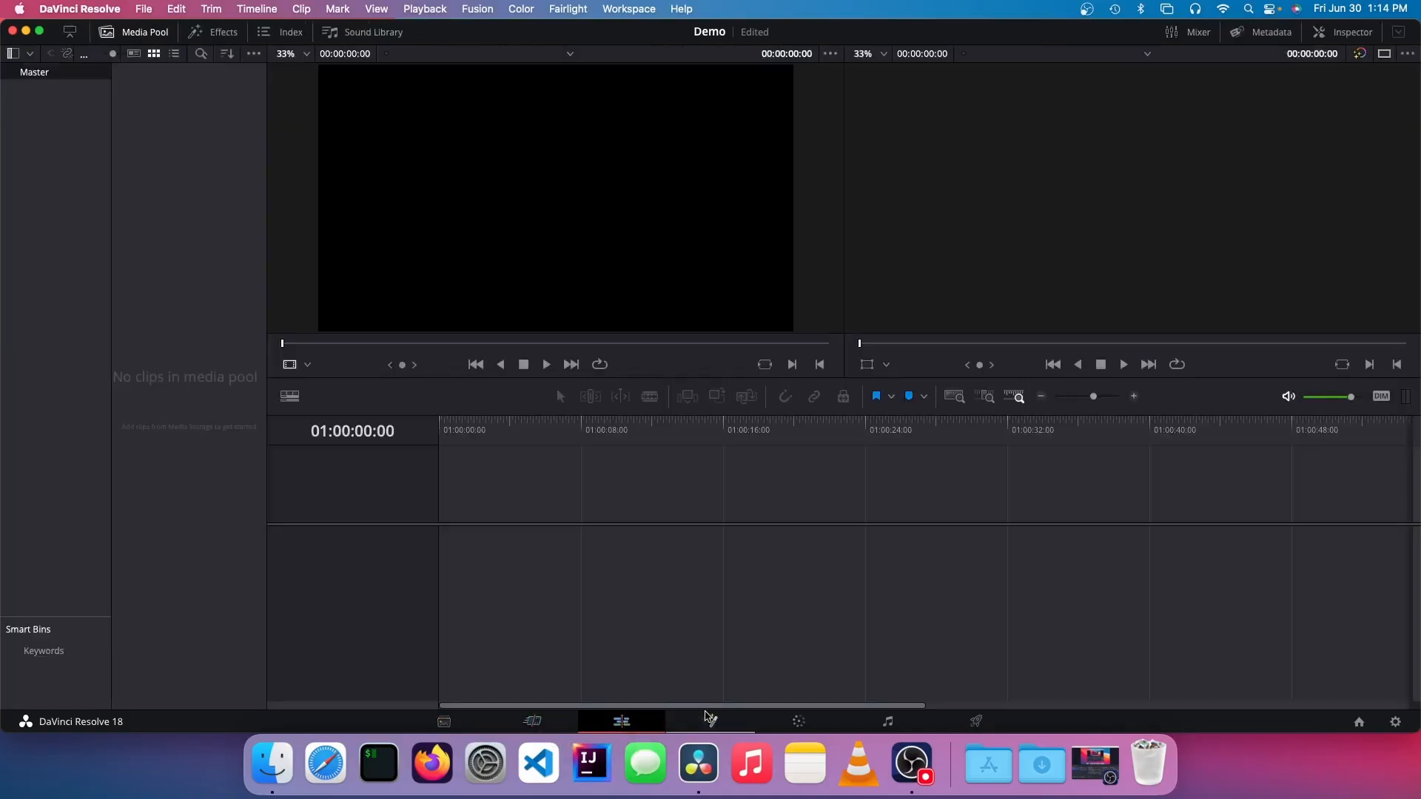
{"action": "left_click", "coordinate": [711, 721]}
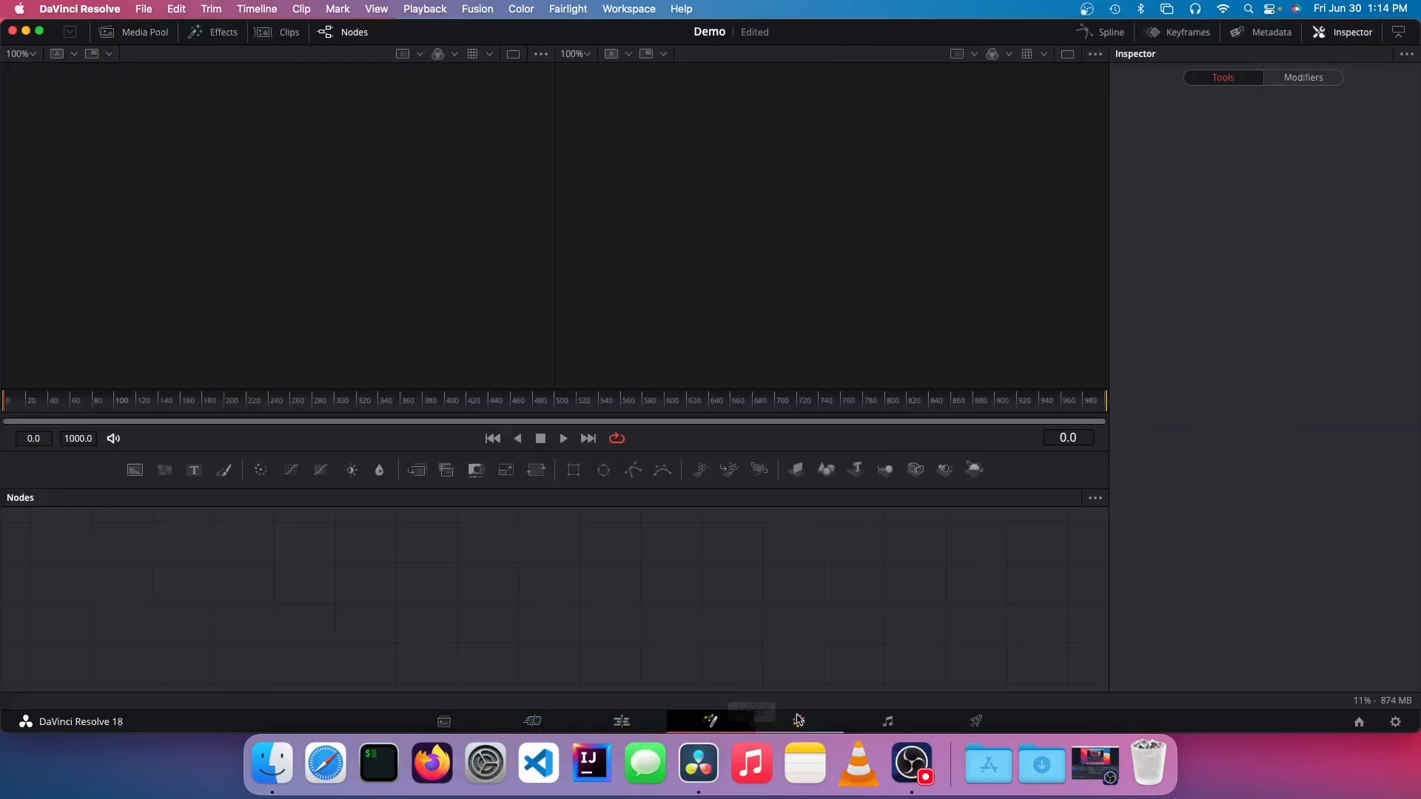
{"action": "left_click", "coordinate": [800, 722]}
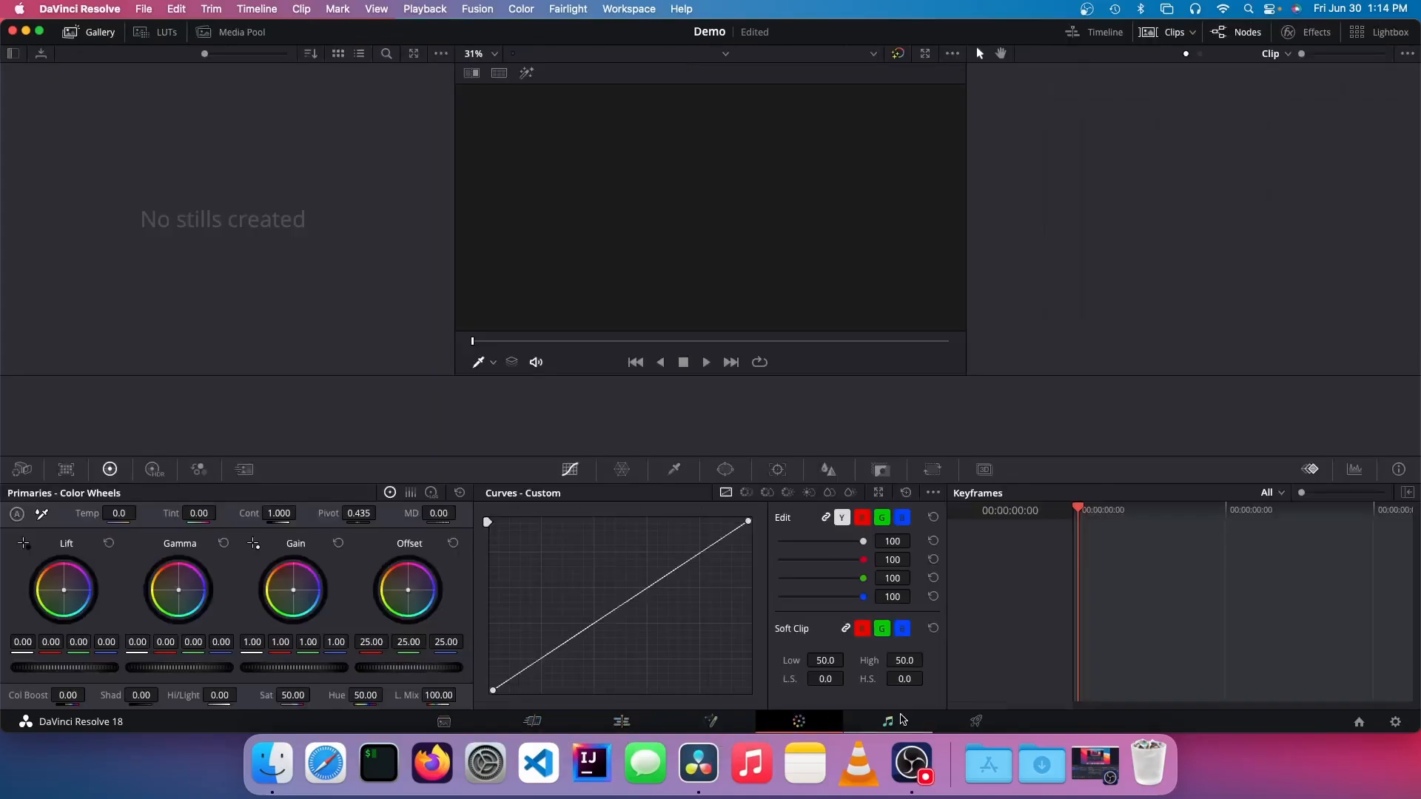
{"action": "left_click", "coordinate": [887, 721]}
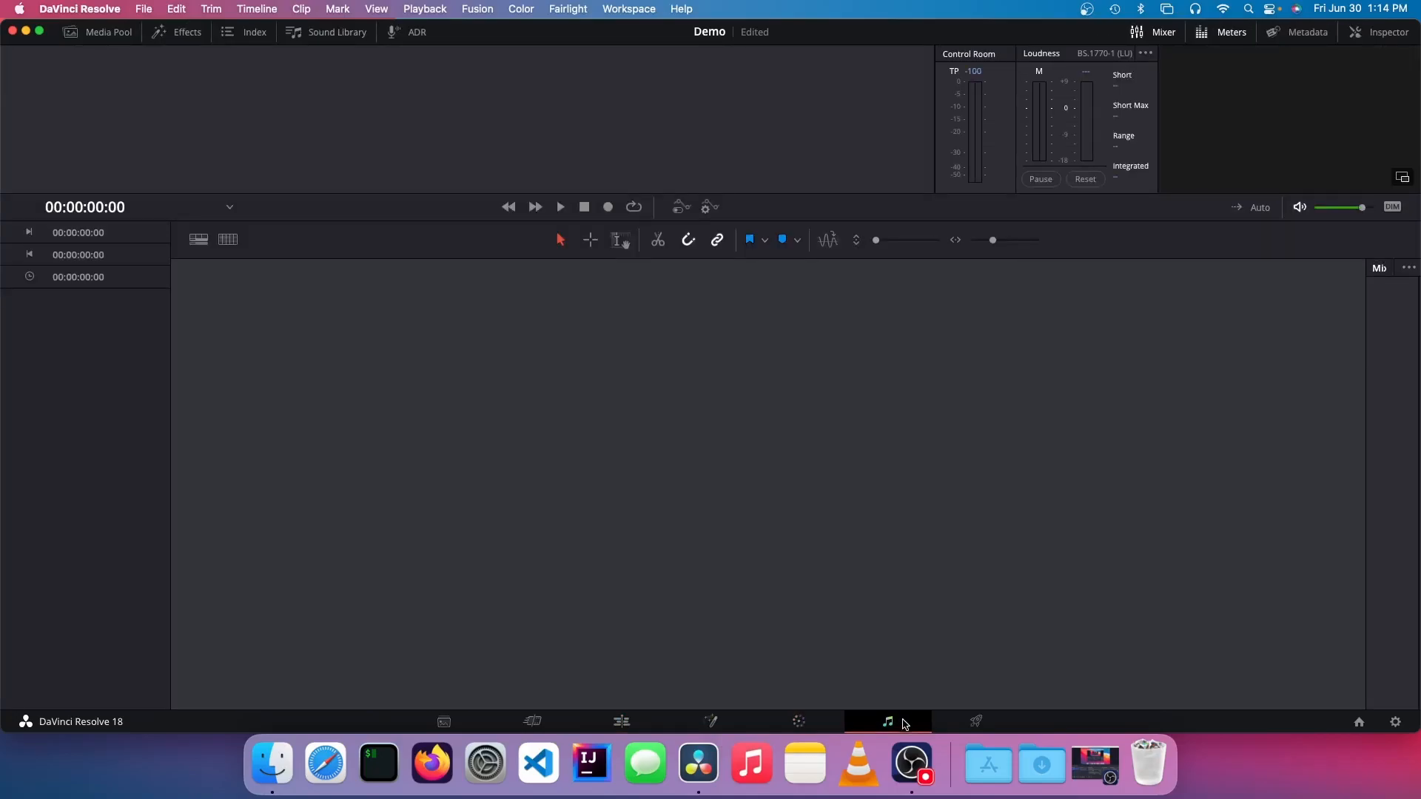
{"action": "left_click", "coordinate": [983, 725]}
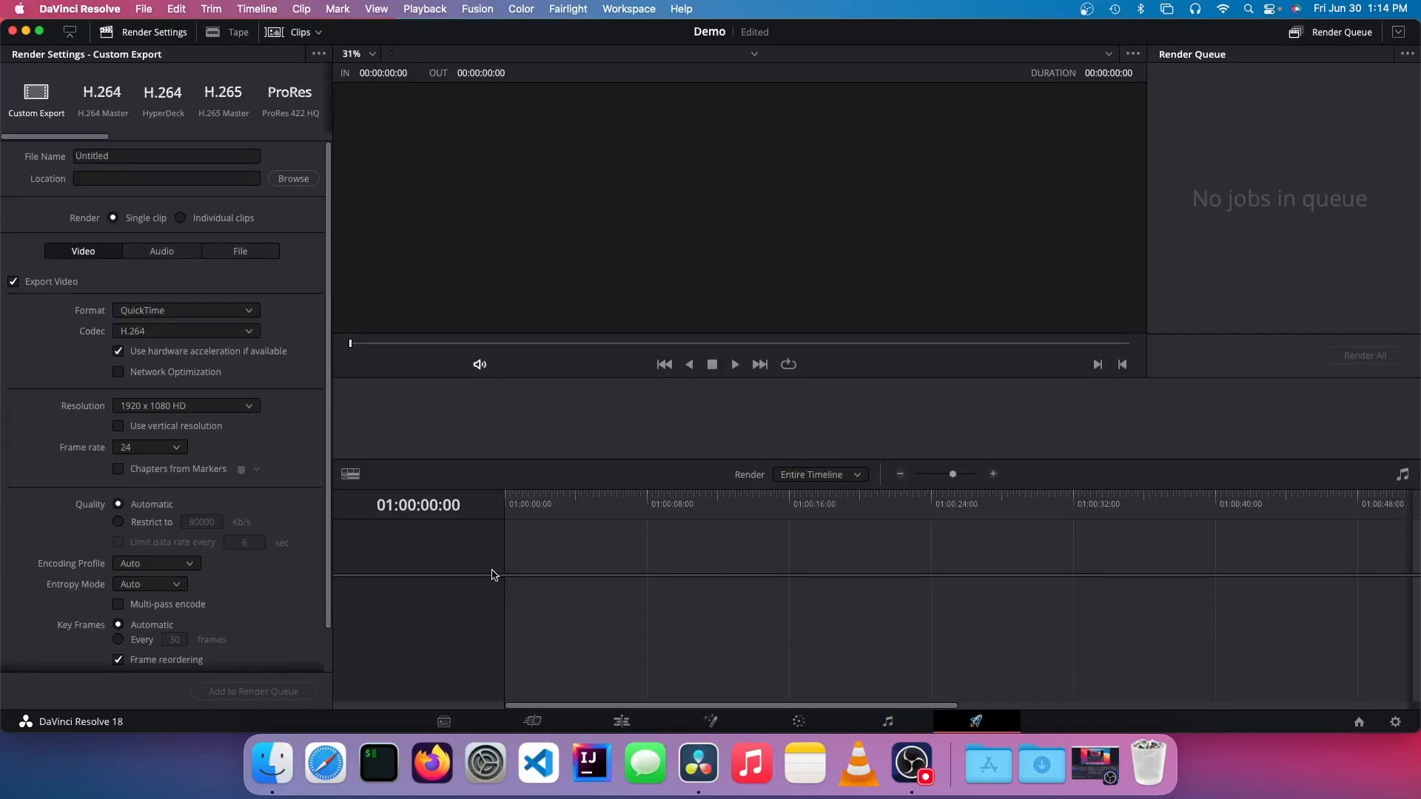
{"action": "left_click", "coordinate": [442, 721]}
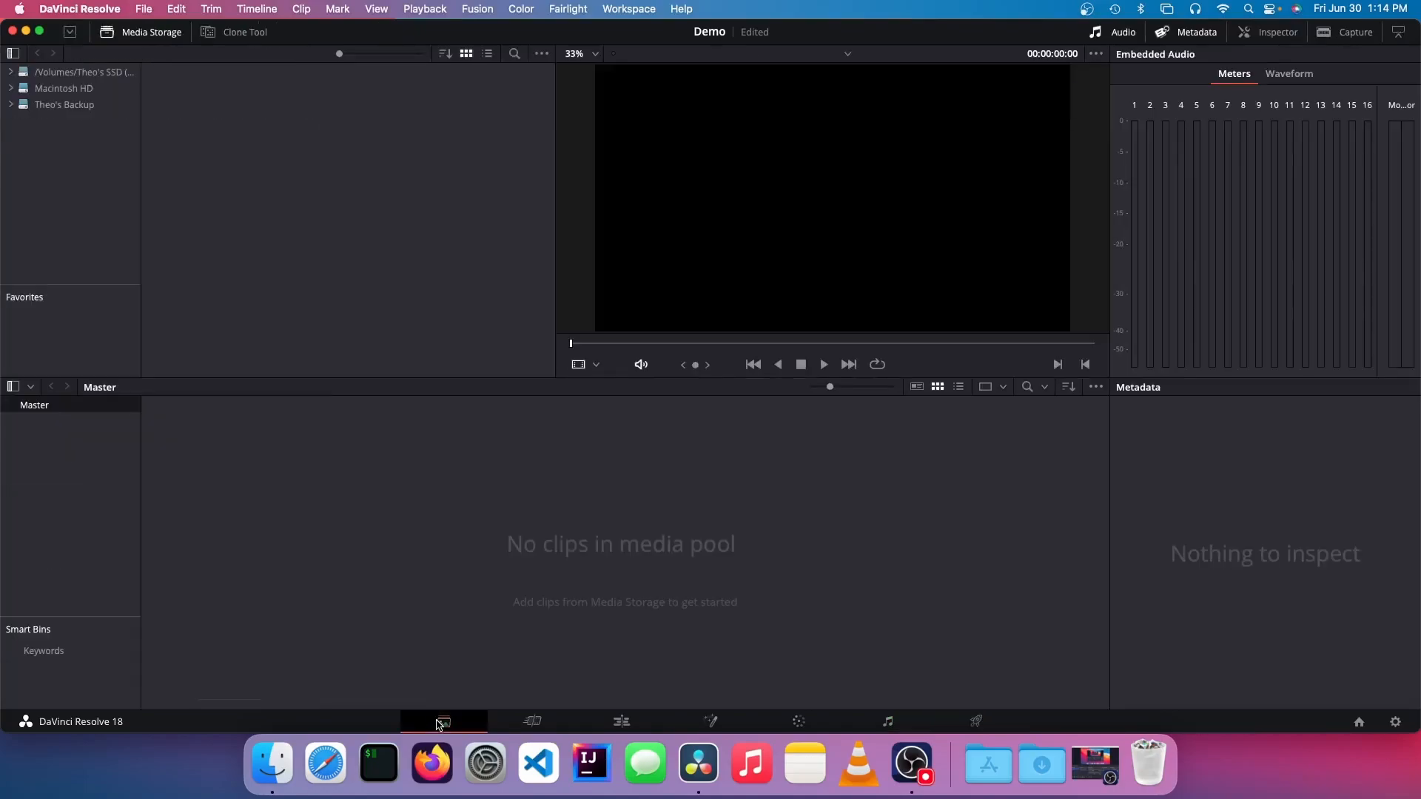
{"action": "left_click", "coordinate": [273, 763]}
{"action": "left_click", "coordinate": [288, 768]}
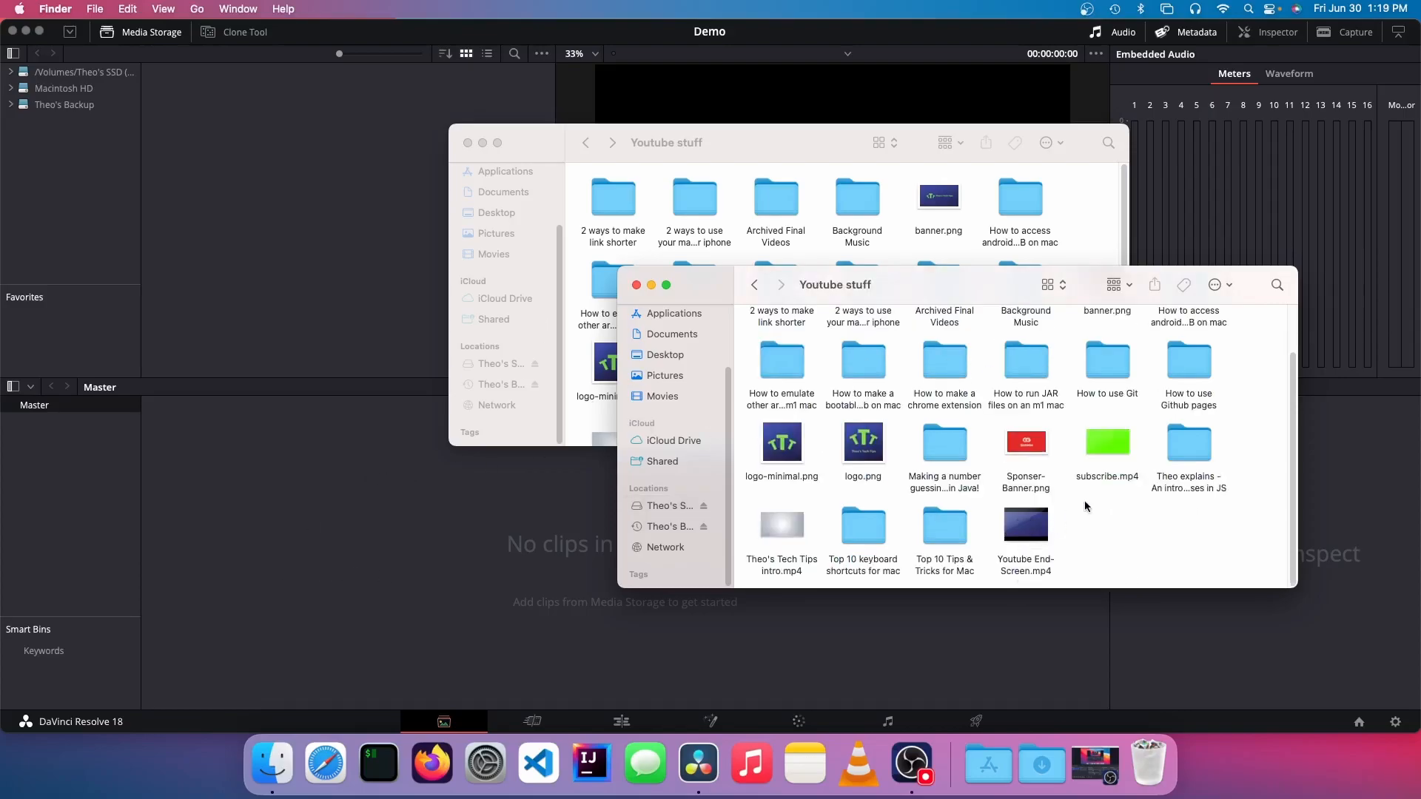
{"action": "left_click_drag", "start_coordinate": [1108, 442], "coordinate": [444, 576]}
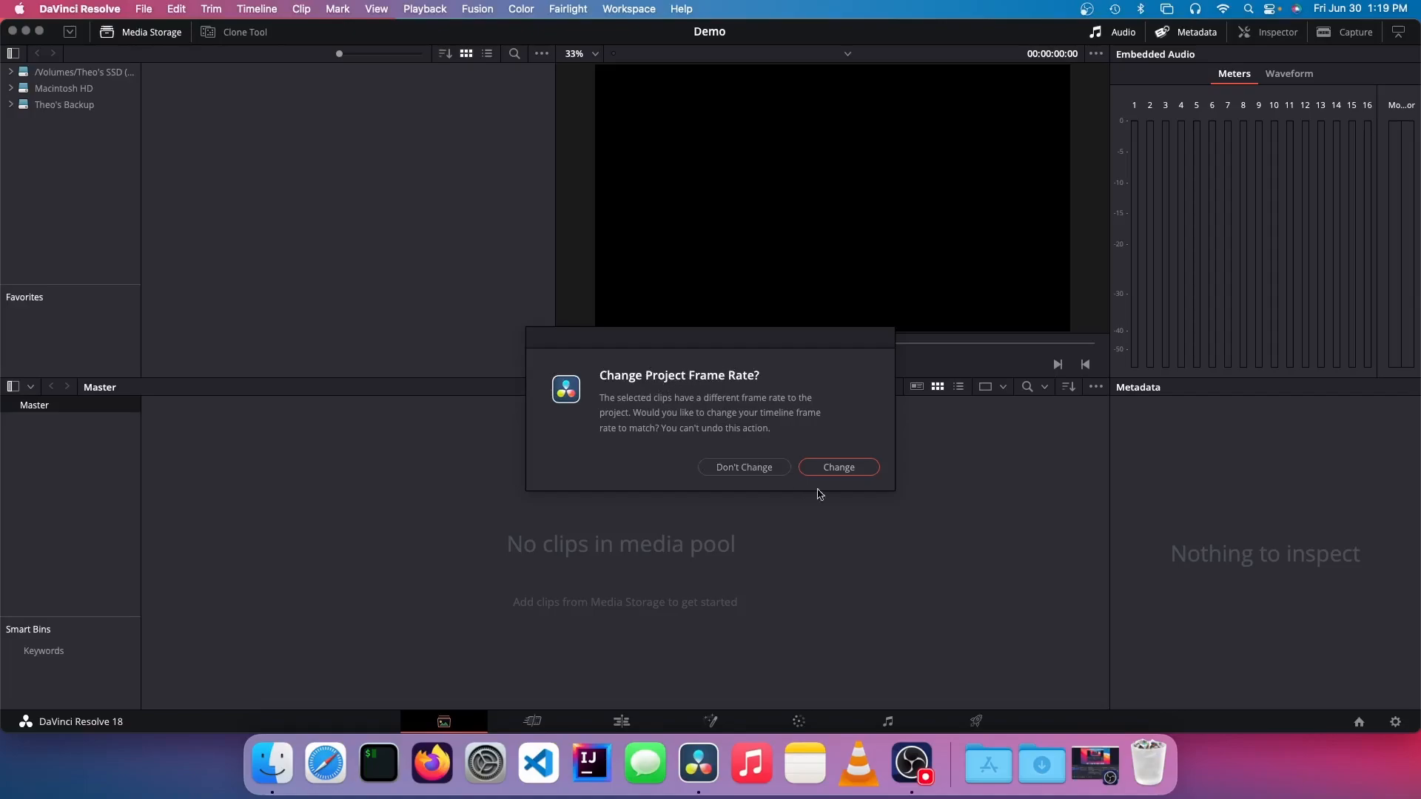
{"action": "left_click", "coordinate": [857, 469]}
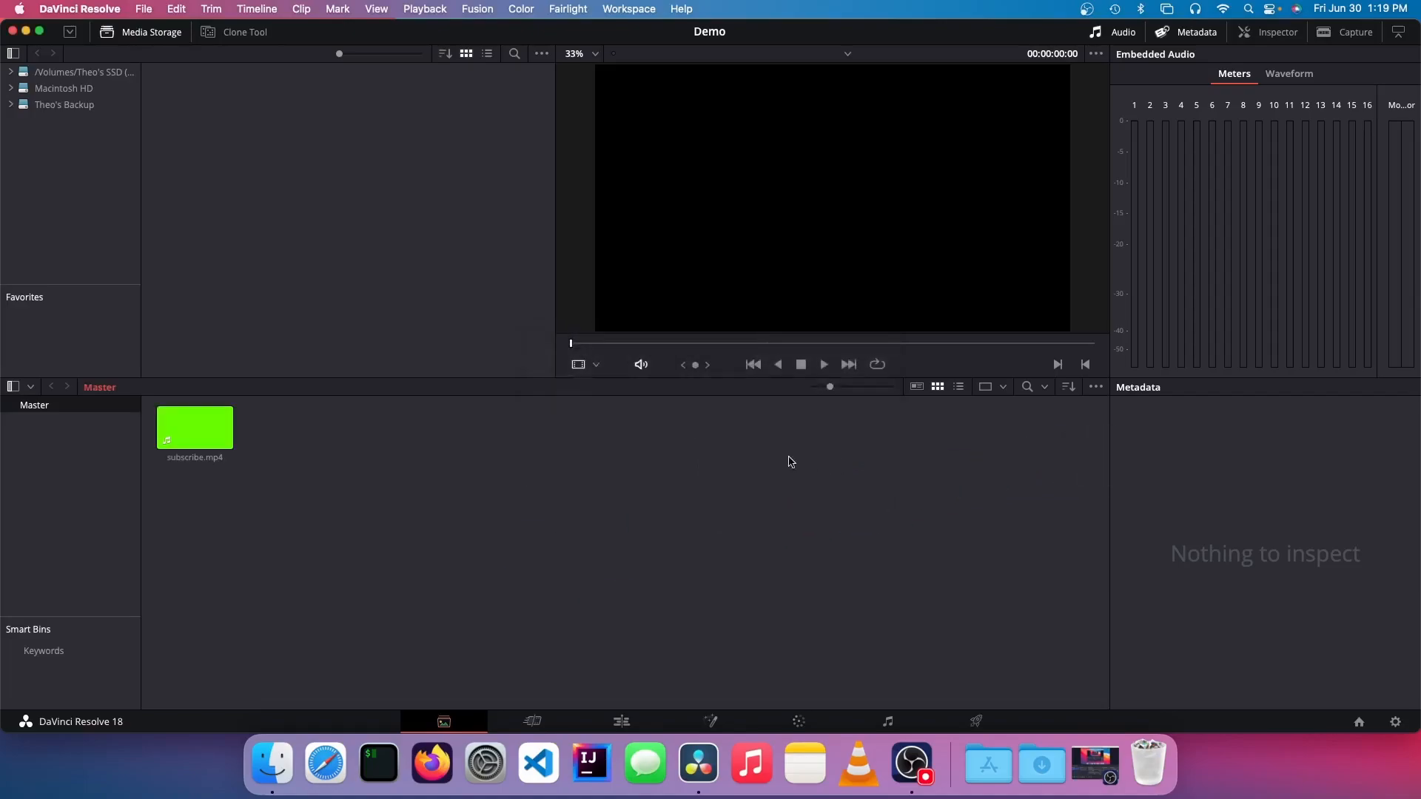
{"action": "left_click", "coordinate": [279, 759]}
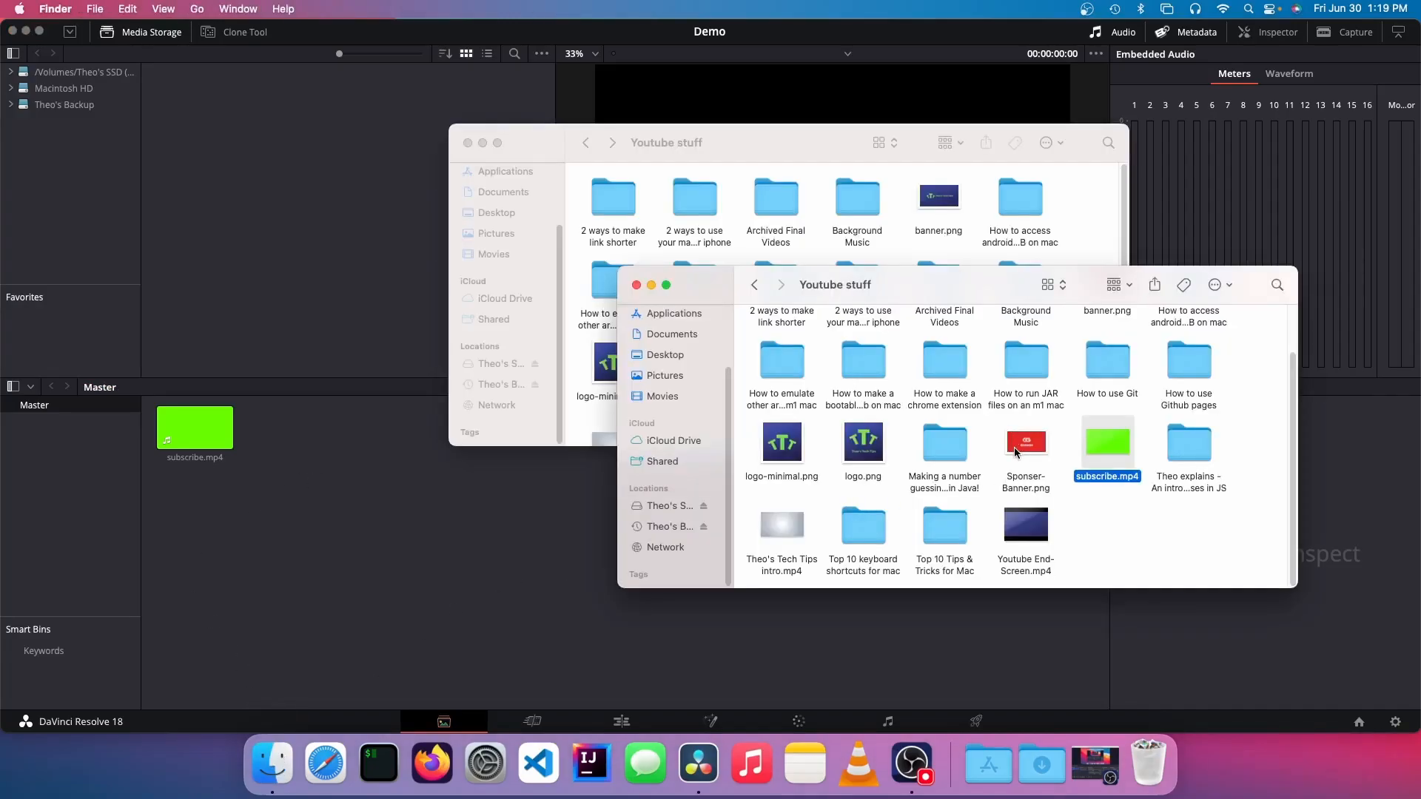
{"action": "left_click_drag", "start_coordinate": [1023, 575], "coordinate": [583, 539]}
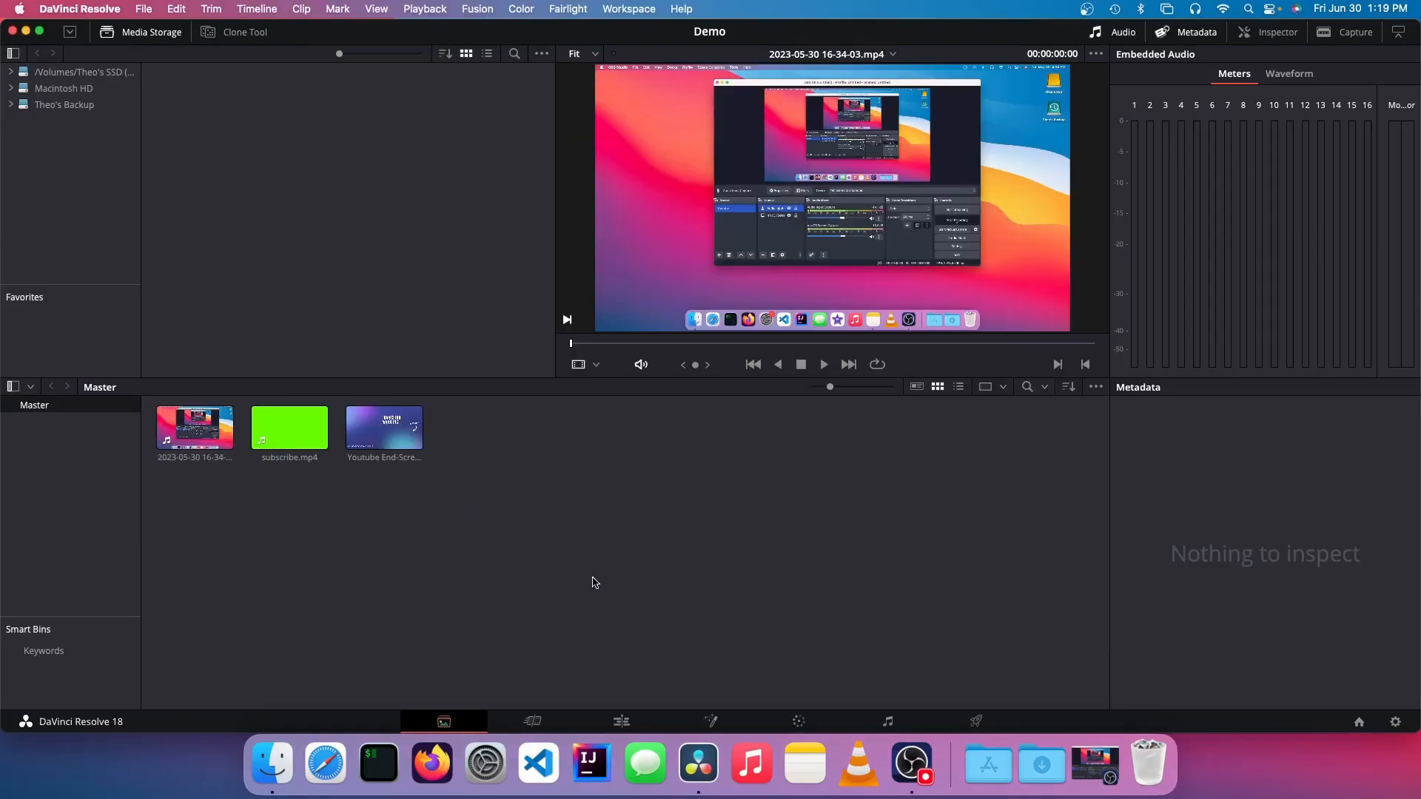
{"action": "left_click", "coordinate": [532, 721]}
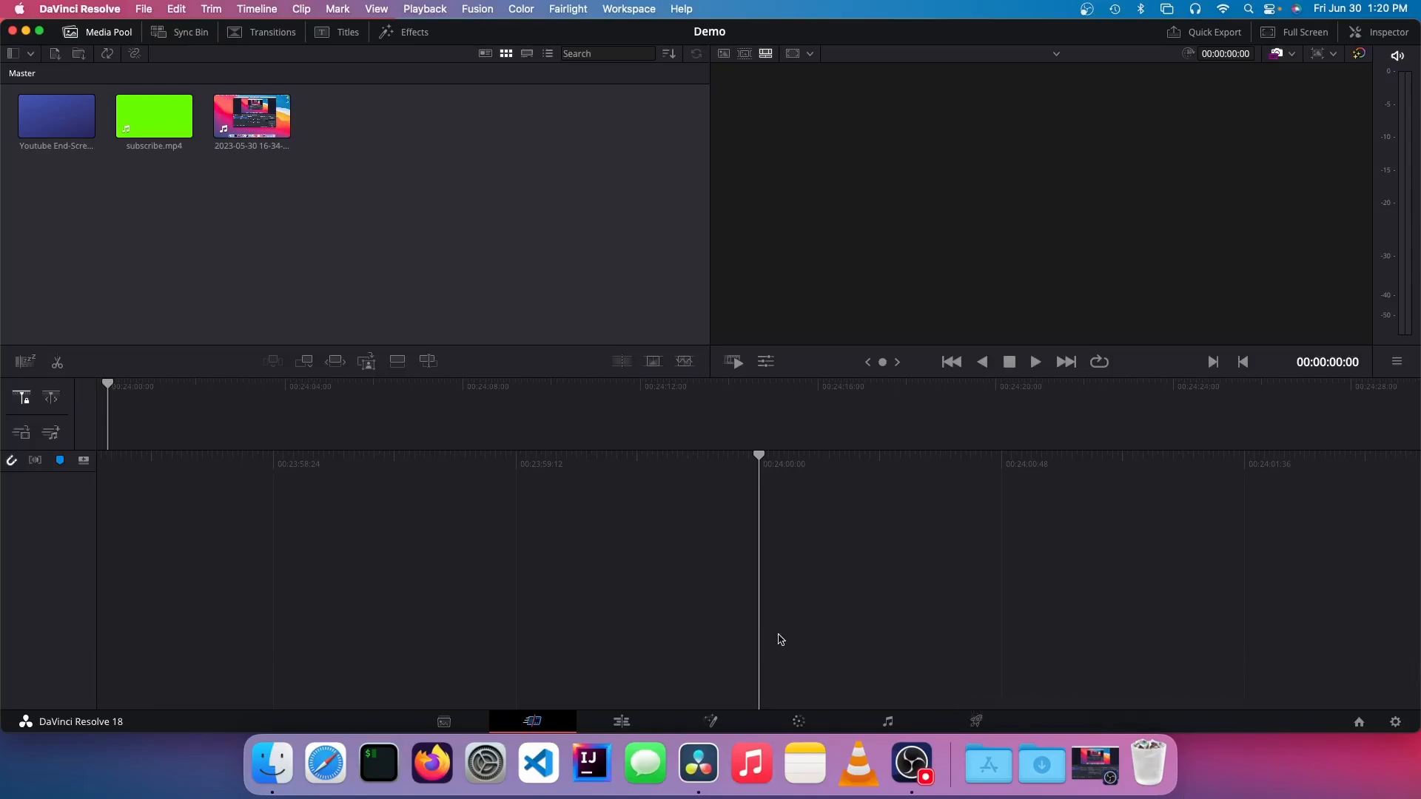
{"action": "left_click", "coordinate": [12, 460]}
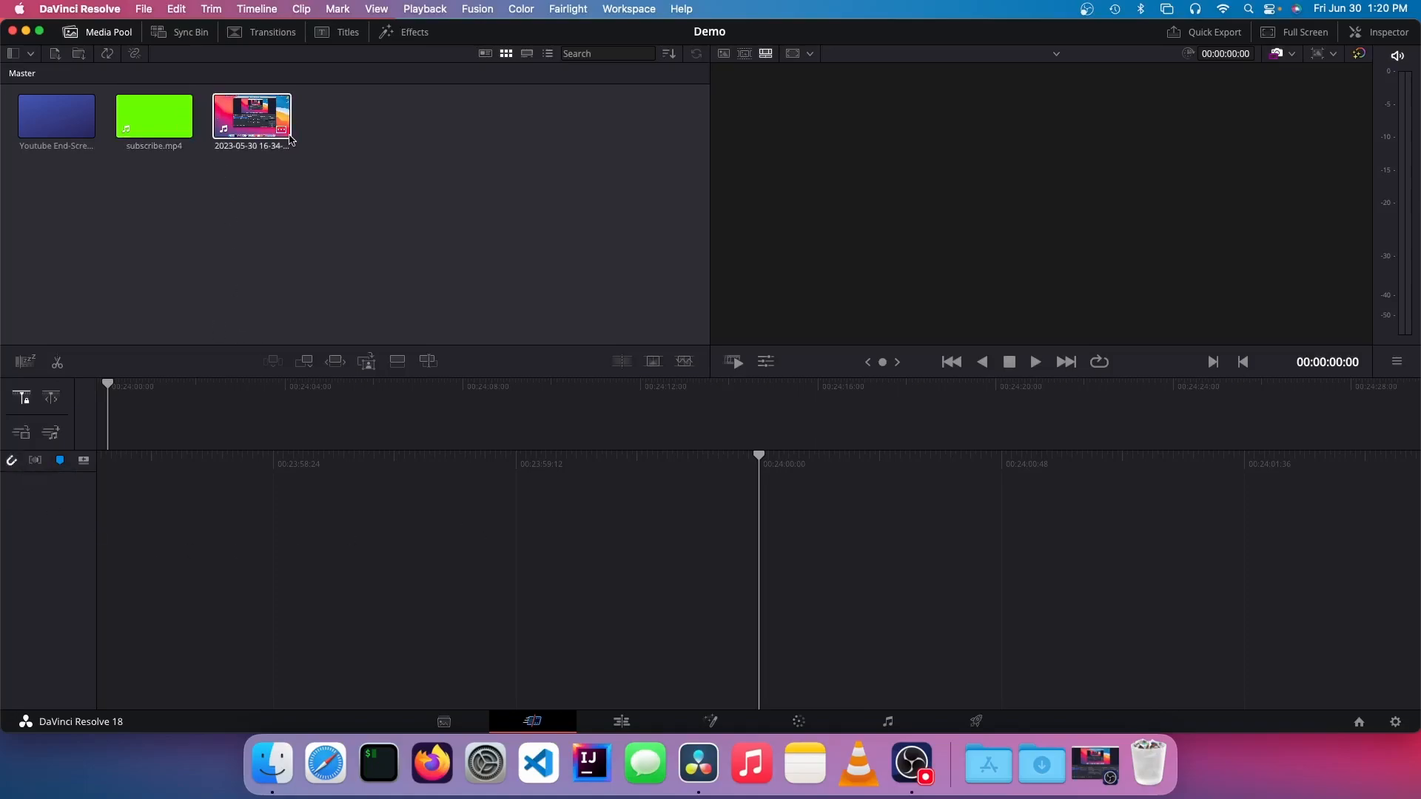
{"action": "left_click_drag", "start_coordinate": [251, 116], "coordinate": [336, 543]}
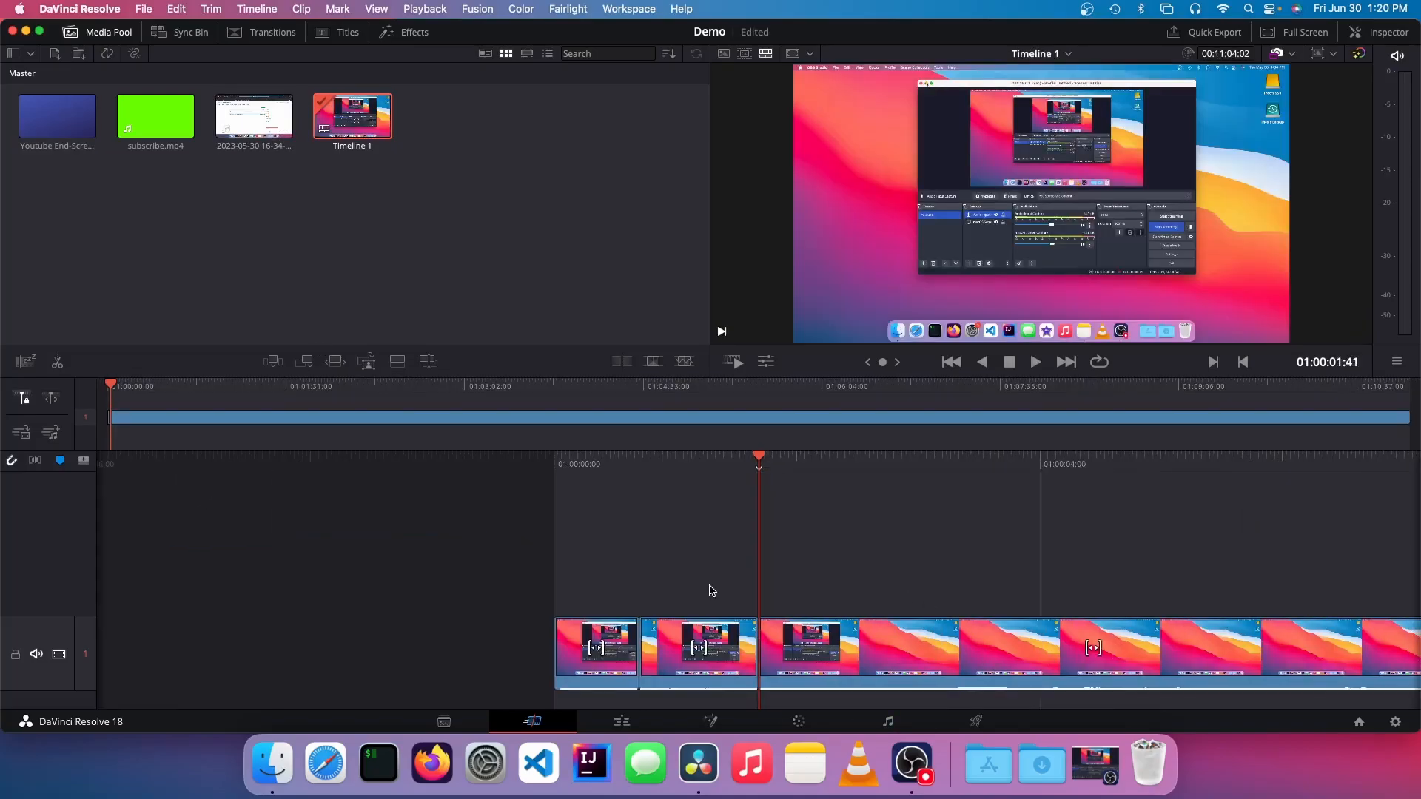
{"action": "key", "text": "super+z"}
{"action": "key", "text": "super+z"}
{"action": "key", "text": "super+z"}
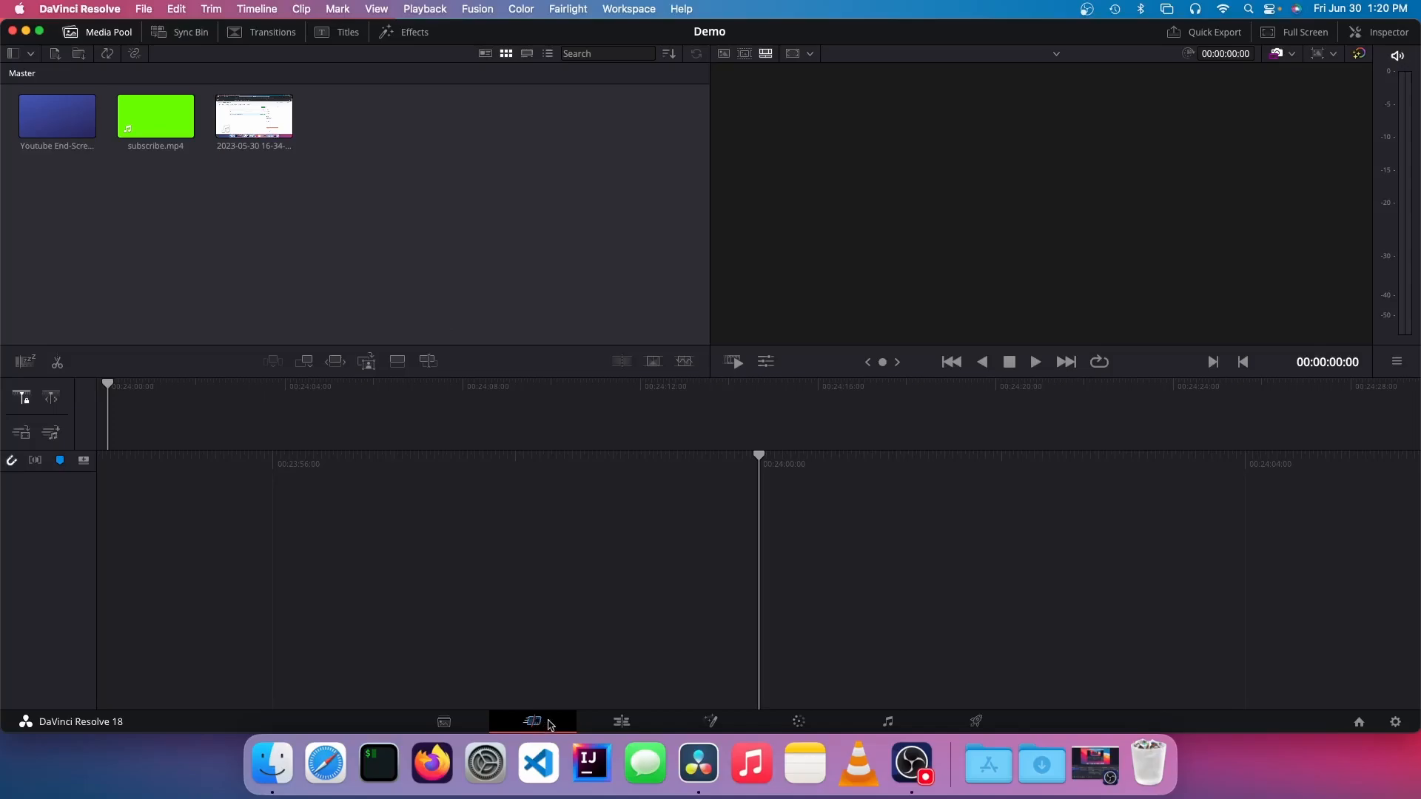
{"action": "left_click", "coordinate": [621, 721]}
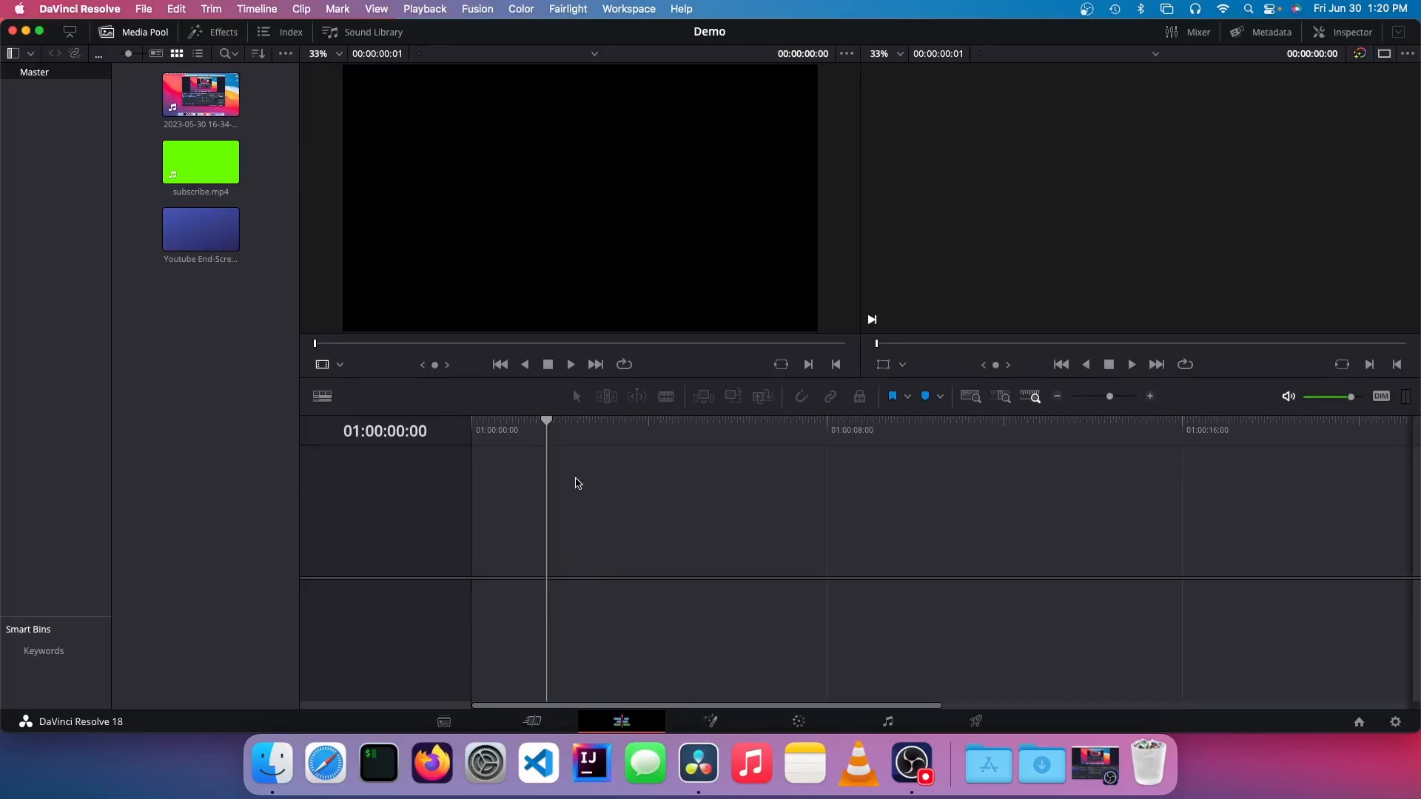
{"action": "left_click_drag", "start_coordinate": [200, 94], "coordinate": [515, 562]}
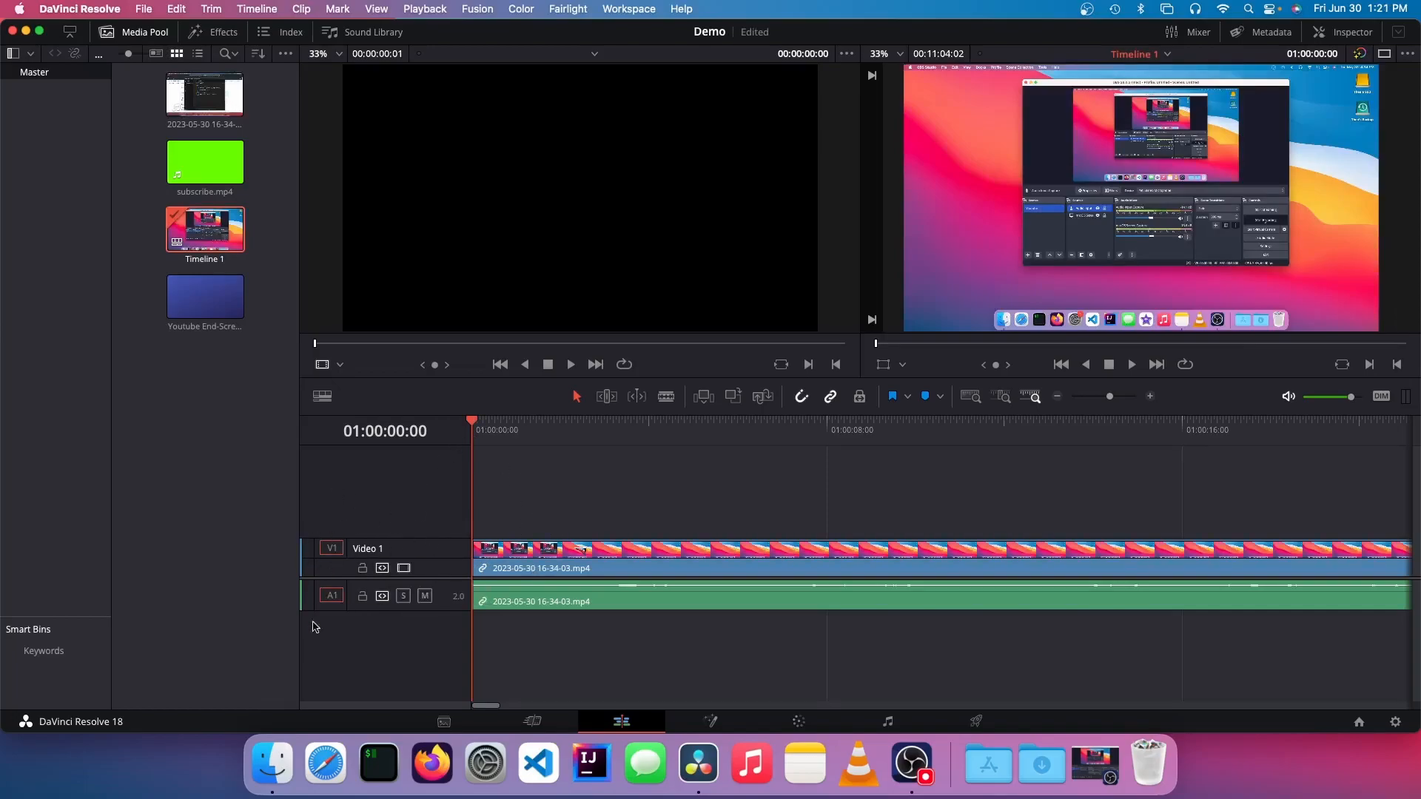
{"action": "mouse_move", "coordinate": [427, 577]}
{"action": "left_mouse_down"}
{"action": "mouse_move", "coordinate": [425, 594]}
{"action": "mouse_move", "coordinate": [427, 525]}
{"action": "mouse_move", "coordinate": [425, 575]}
{"action": "left_mouse_up"}
Step: Play the opening of the clip briefly and position the playhead at 01:00:03:04
{"action": "key", "text": "space"}
{"action": "key", "text": "space"}
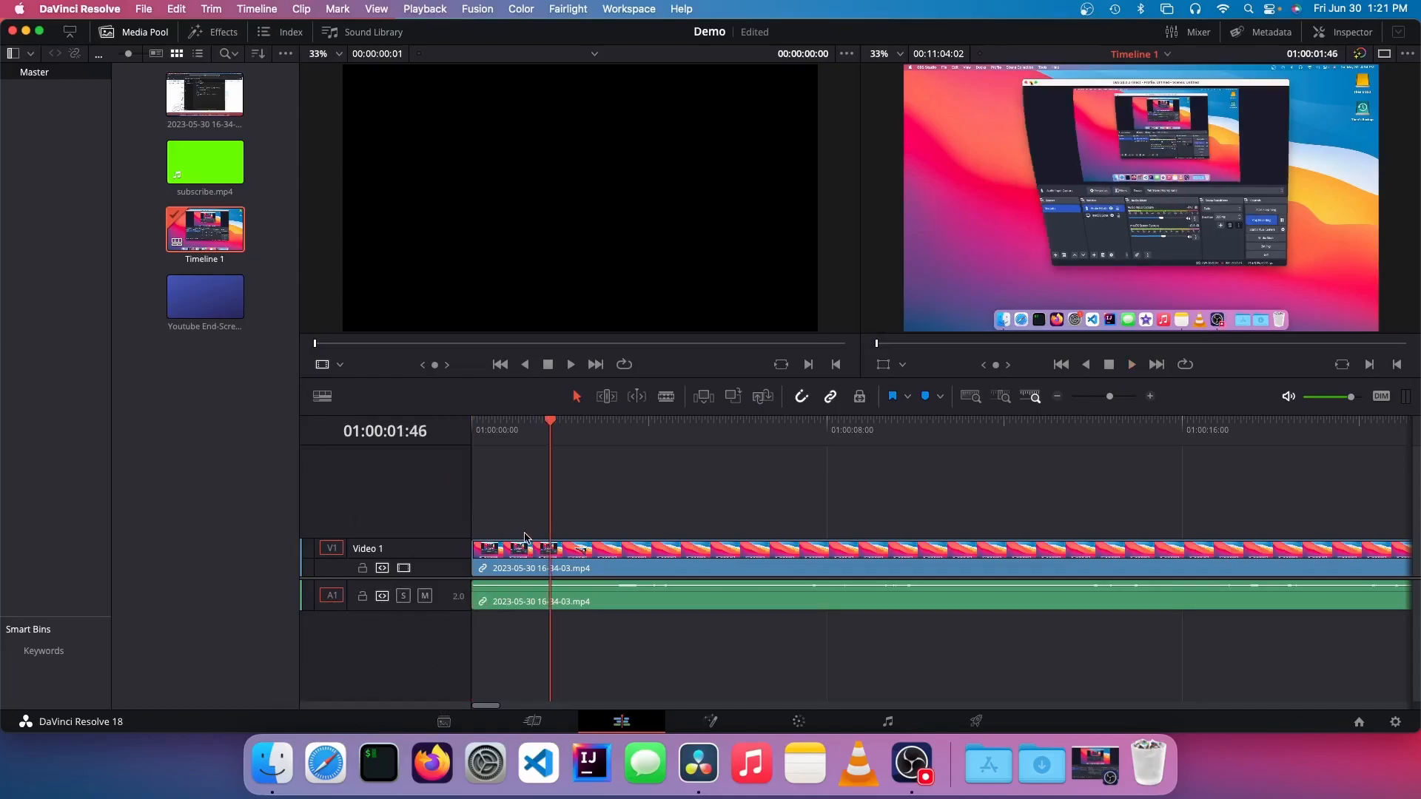
{"action": "left_click_drag", "start_coordinate": [551, 424], "coordinate": [608, 477]}
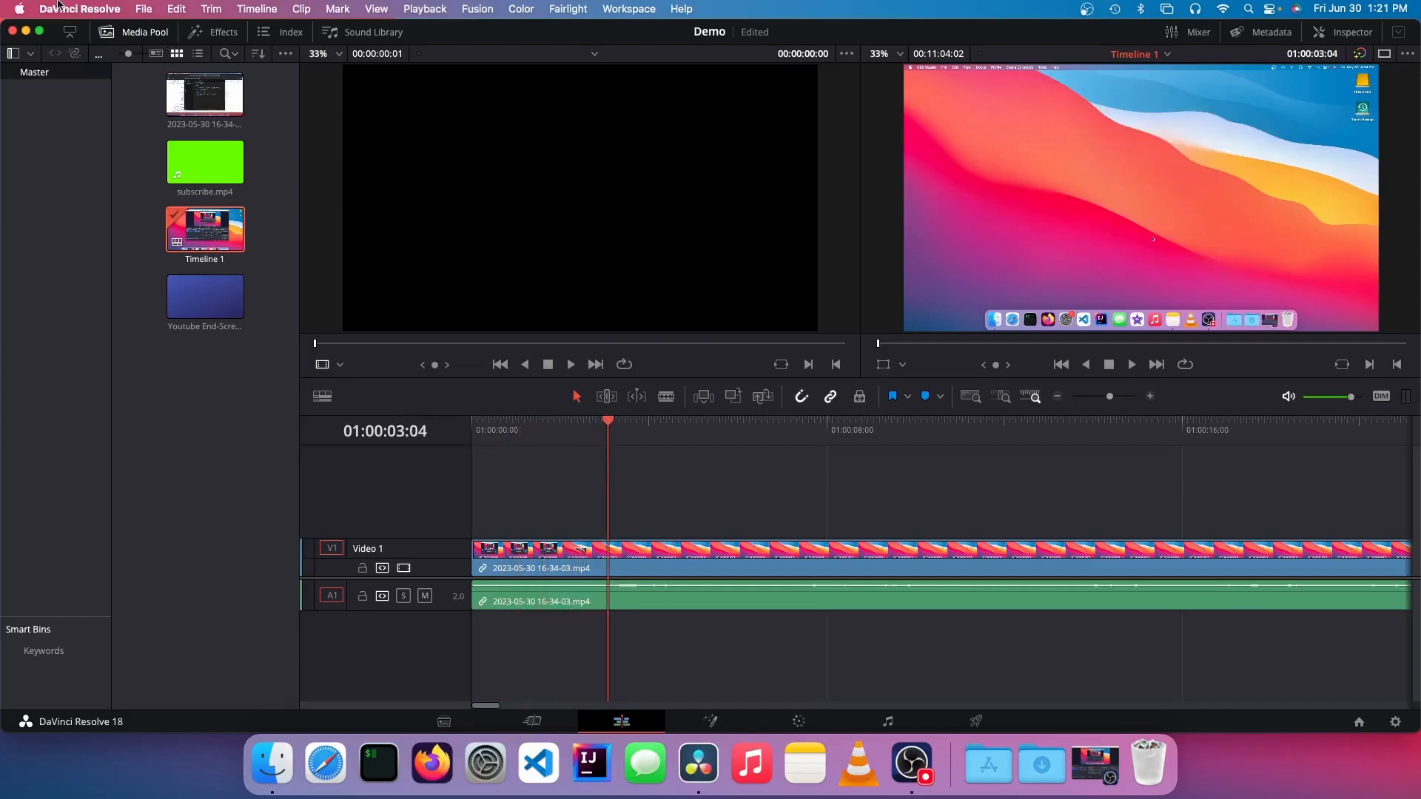
Step: Review the command shortcuts in the Keyboard Customization window and close it
{"action": "left_click", "coordinate": [80, 9]}
{"action": "left_click", "coordinate": [82, 73]}
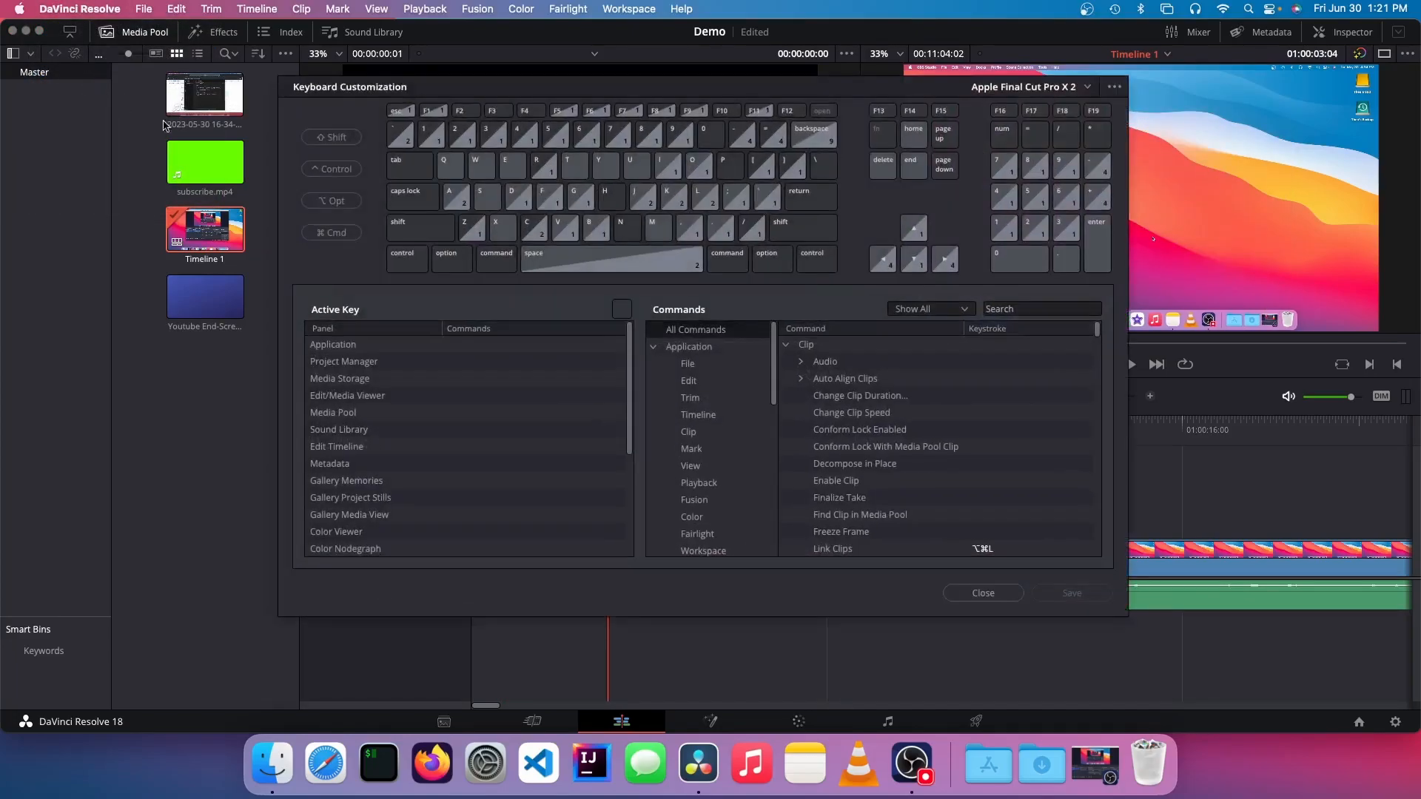
{"action": "left_click", "coordinate": [966, 593]}
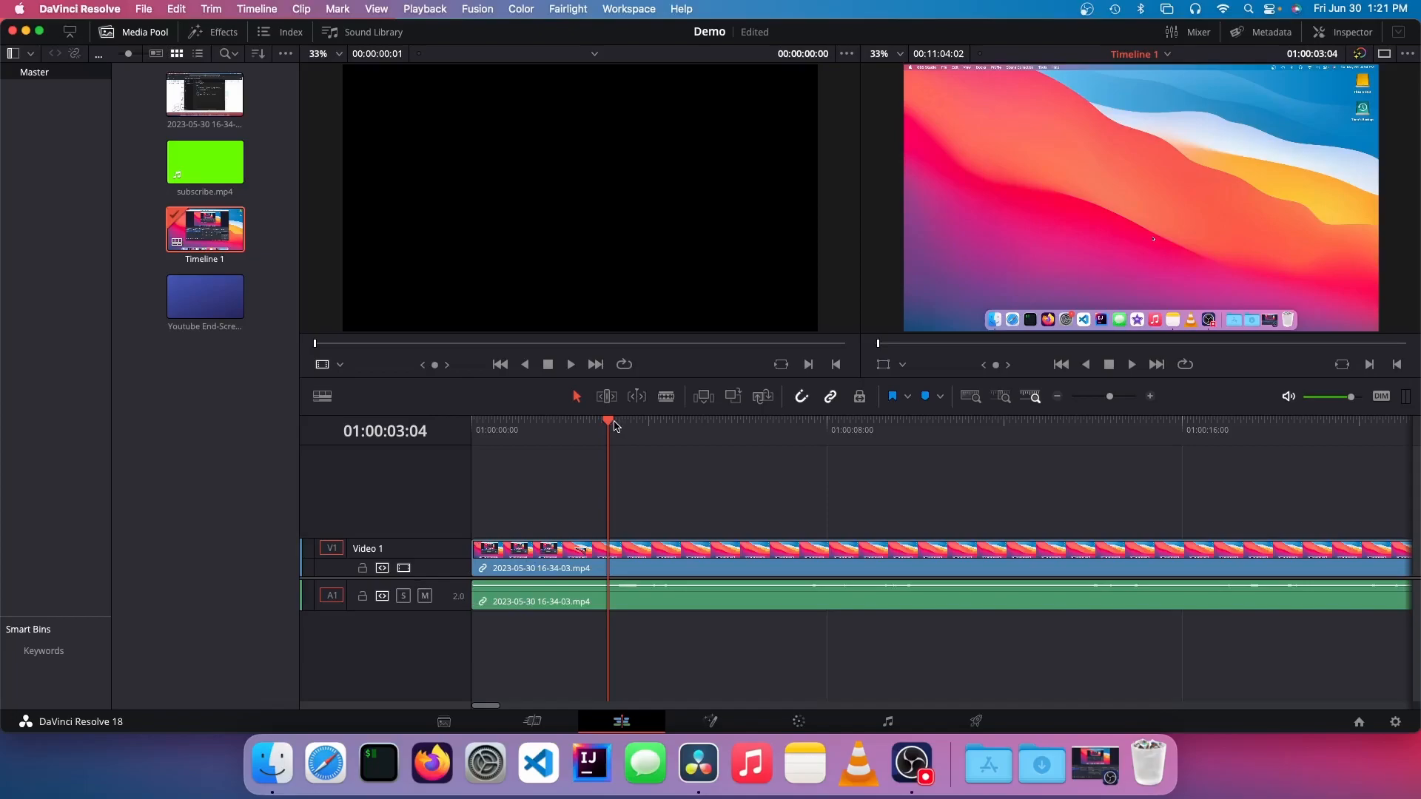
Step: Cut off the clip's opening section before 01:00:03:11 and close the gap it leaves
{"action": "left_click_drag", "start_coordinate": [607, 423], "coordinate": [613, 423]}
{"action": "left_click", "coordinate": [612, 560]}
{"action": "key", "text": "super+b"}
{"action": "left_click_drag", "start_coordinate": [567, 503], "coordinate": [574, 659]}
{"action": "key", "text": "BackSpace"}
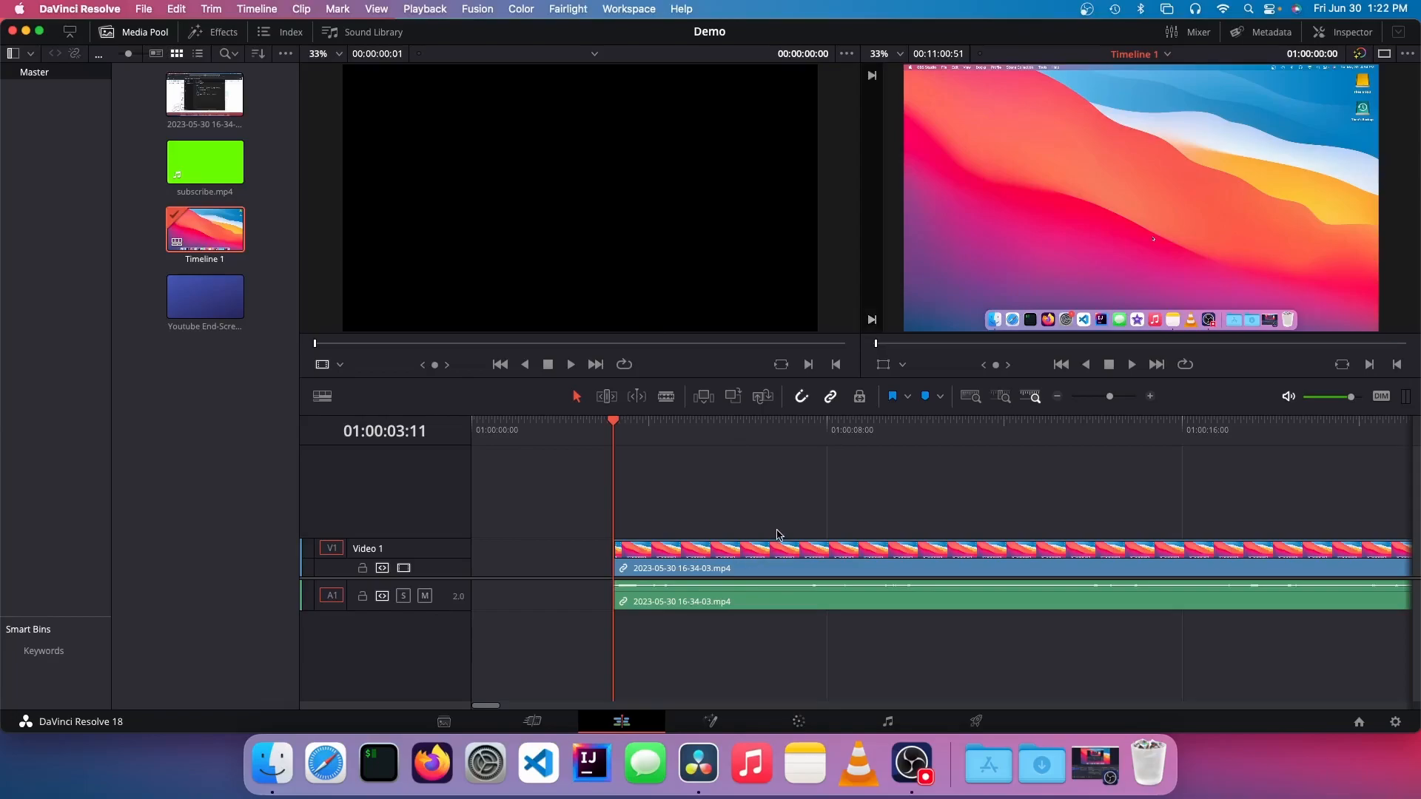
Step: Cut out a section of about two seconds from the clip starting at 01:00:04:42 and close the gap
{"action": "left_click", "coordinate": [680, 436]}
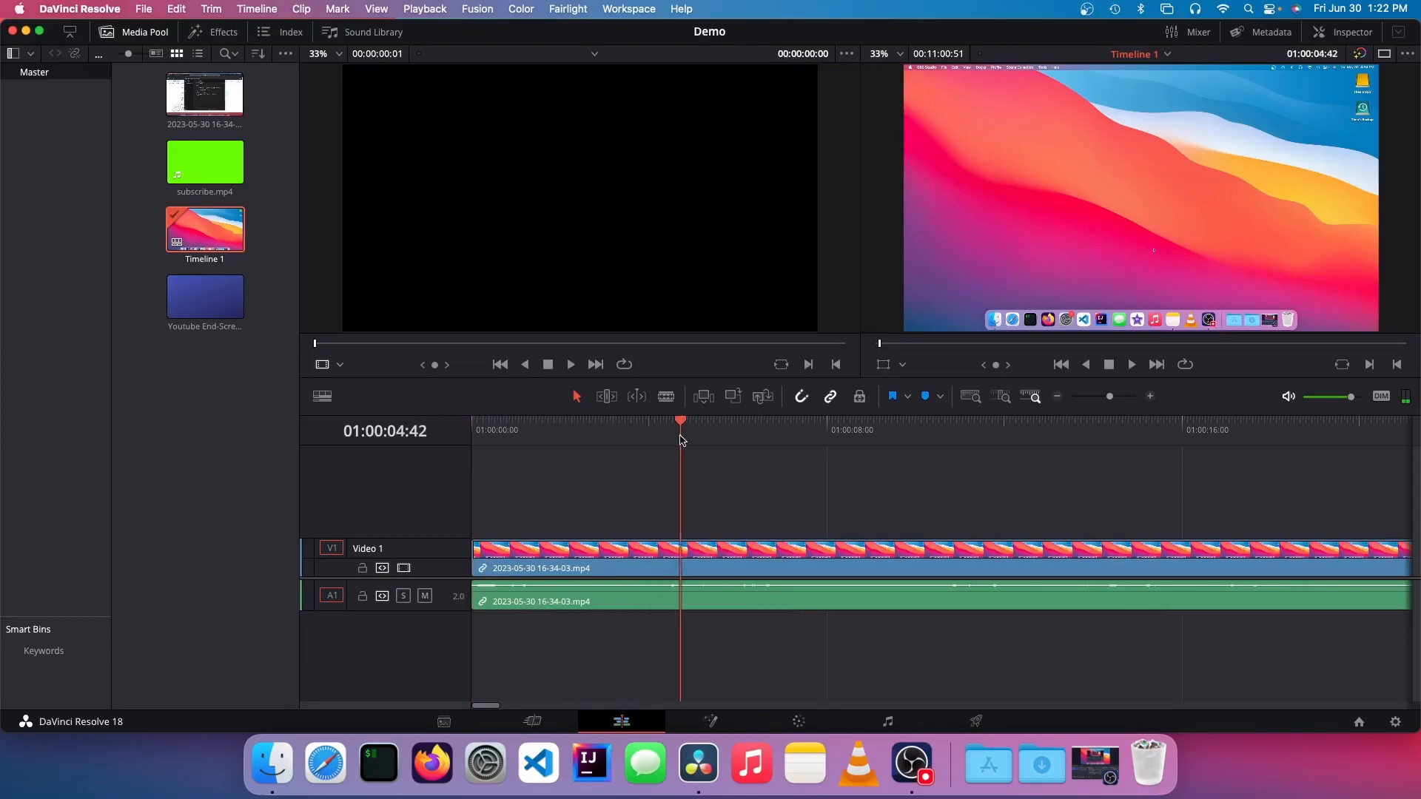
{"action": "key", "text": "super+b"}
{"action": "left_click_drag", "start_coordinate": [774, 421], "coordinate": [776, 421]}
{"action": "key", "text": "super+b"}
{"action": "left_click_drag", "start_coordinate": [720, 505], "coordinate": [737, 641]}
{"action": "key", "text": "BackSpace"}
{"action": "left_click", "coordinate": [729, 562]}
{"action": "key", "text": "BackSpace"}
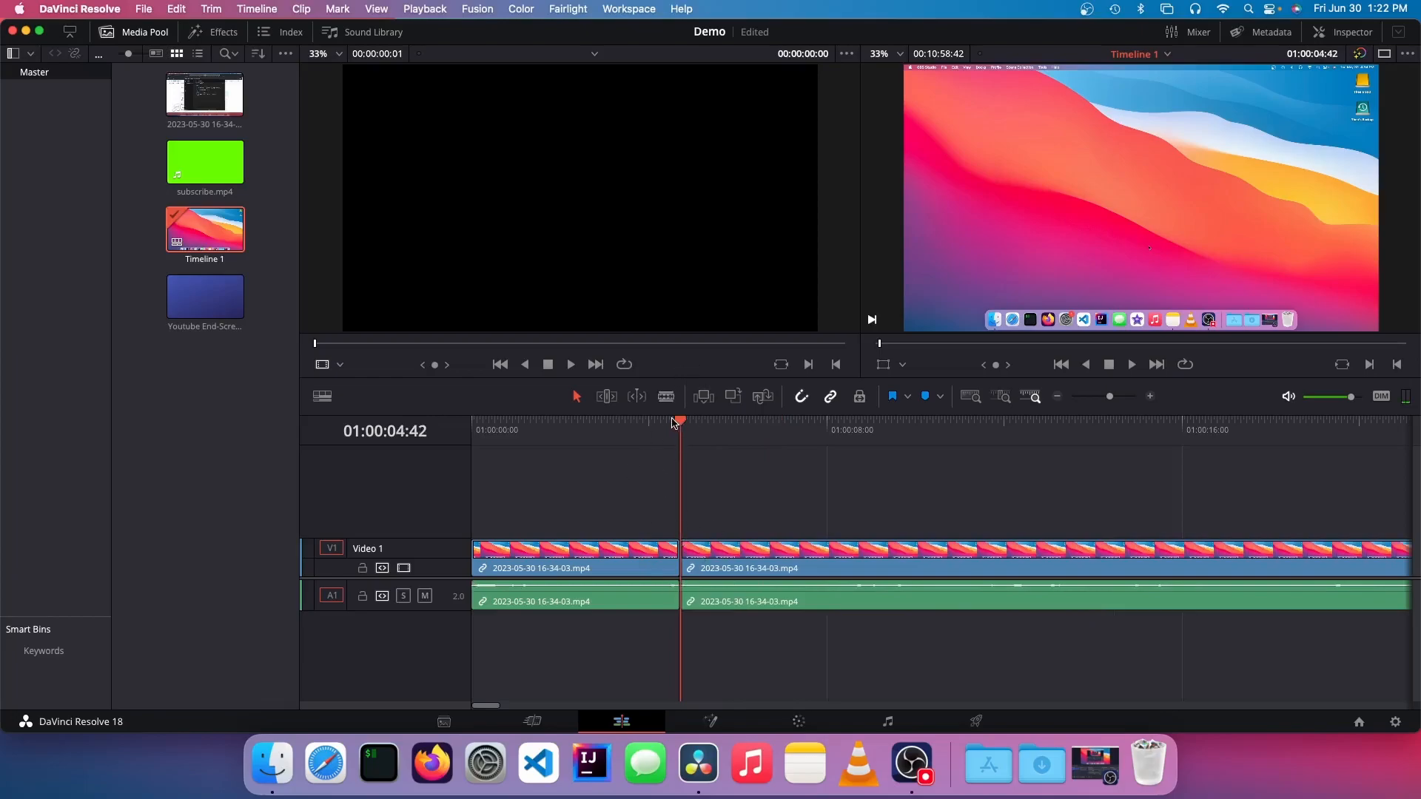
Step: Play the timeline from its start through the new cut to check the edit
{"action": "key", "text": "Home"}
{"action": "key", "text": "space"}
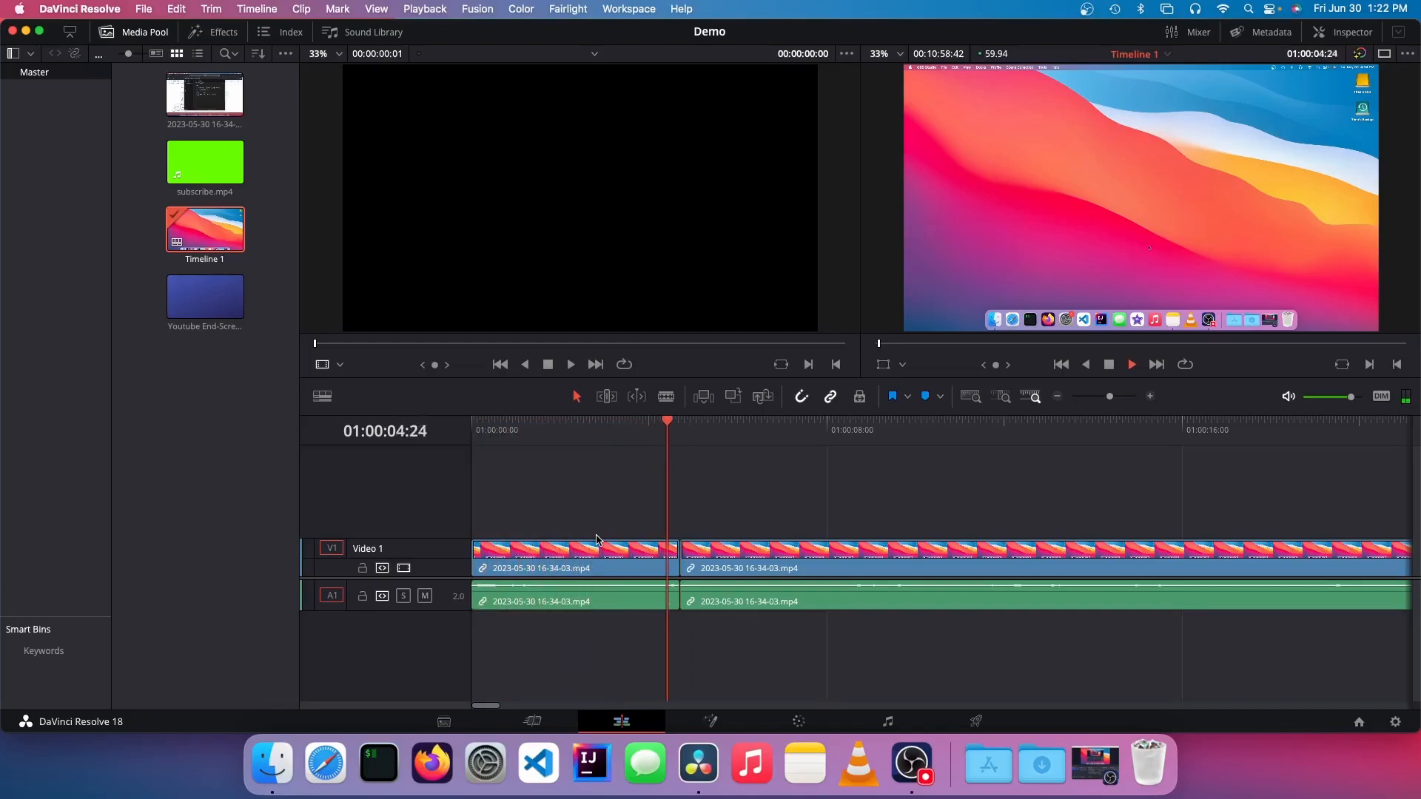
{"action": "key", "text": "space"}
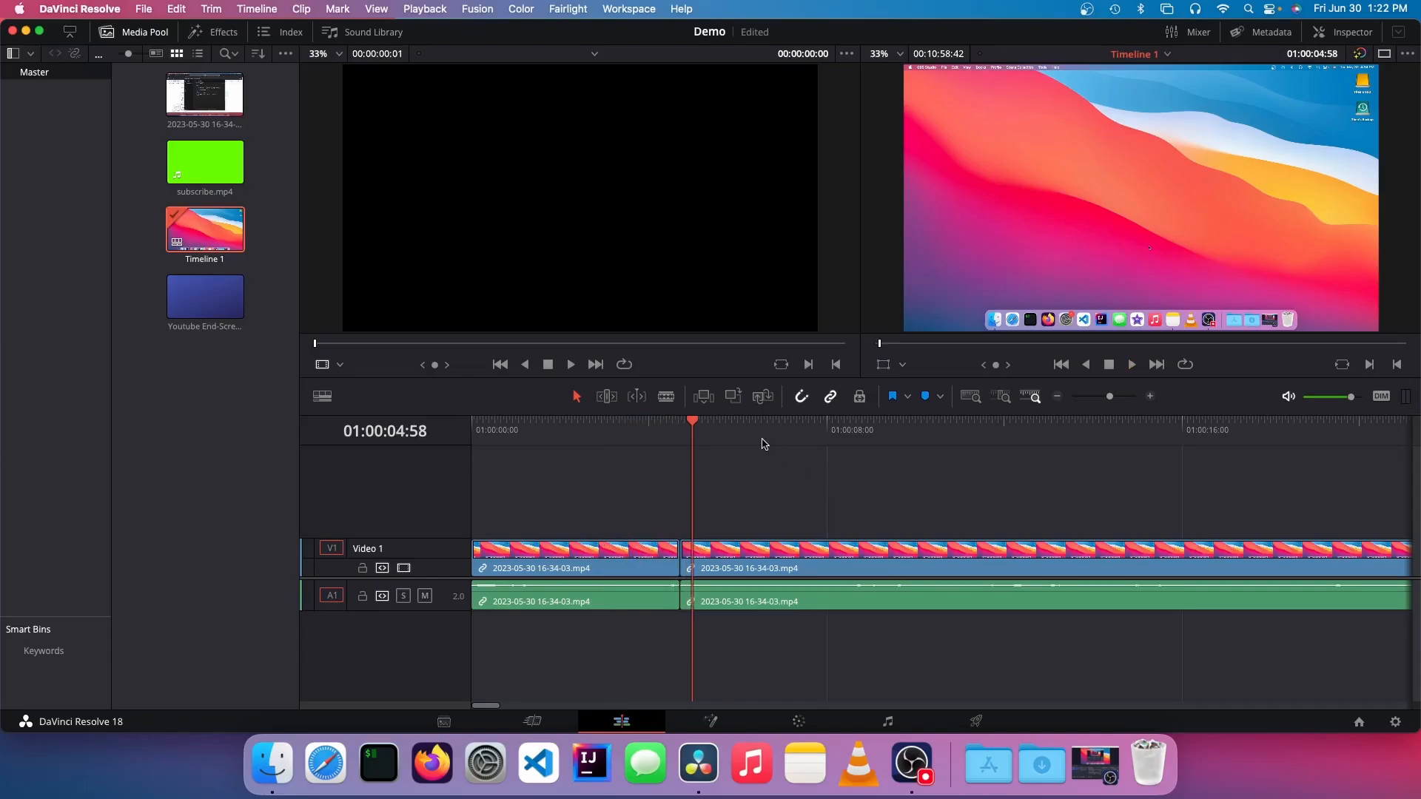
Step: Split the clip at 01:00:06:03 and try moving the part after the cut further along the track
{"action": "left_click_drag", "start_coordinate": [692, 427], "coordinate": [742, 422]}
{"action": "key", "text": "super+b"}
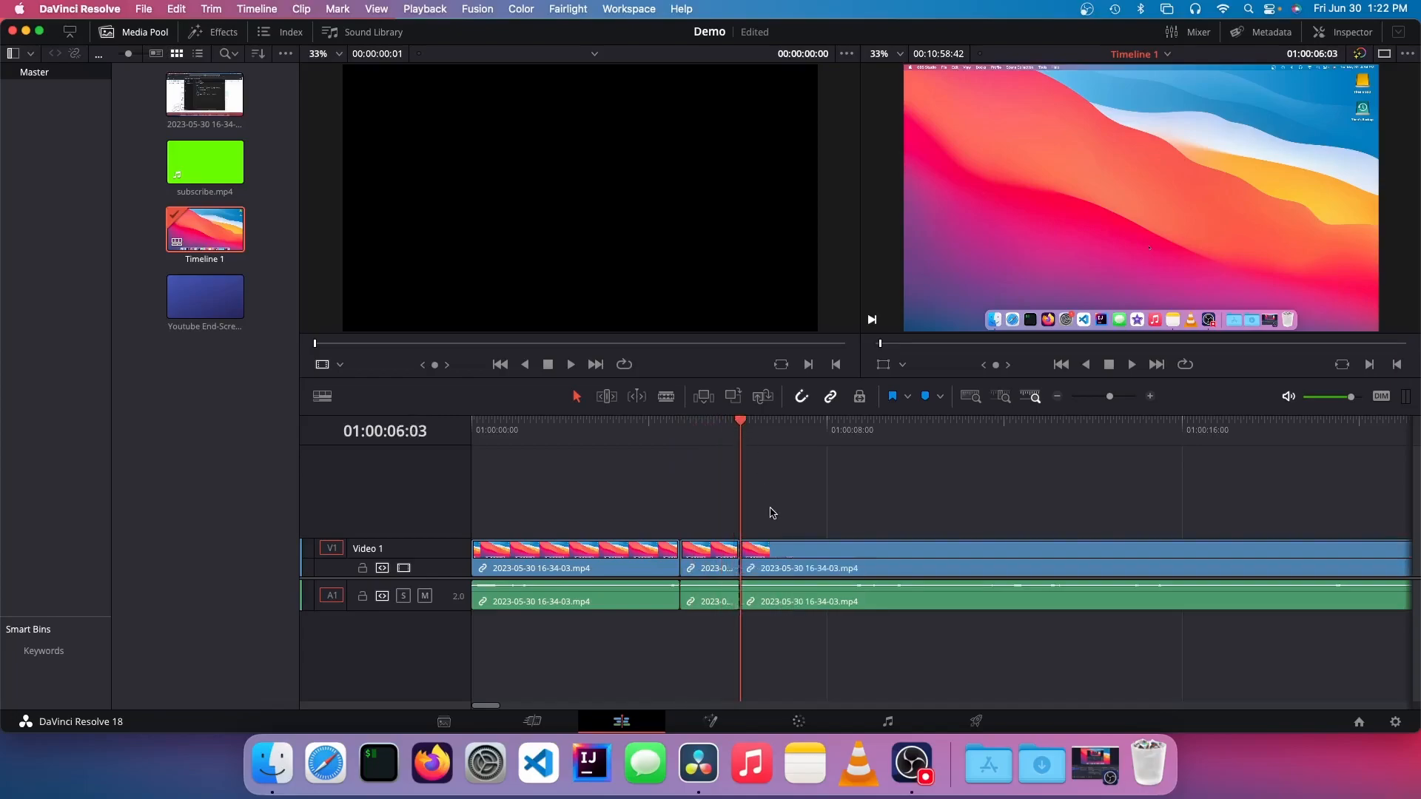
{"action": "left_click_drag", "start_coordinate": [812, 548], "coordinate": [1026, 553]}
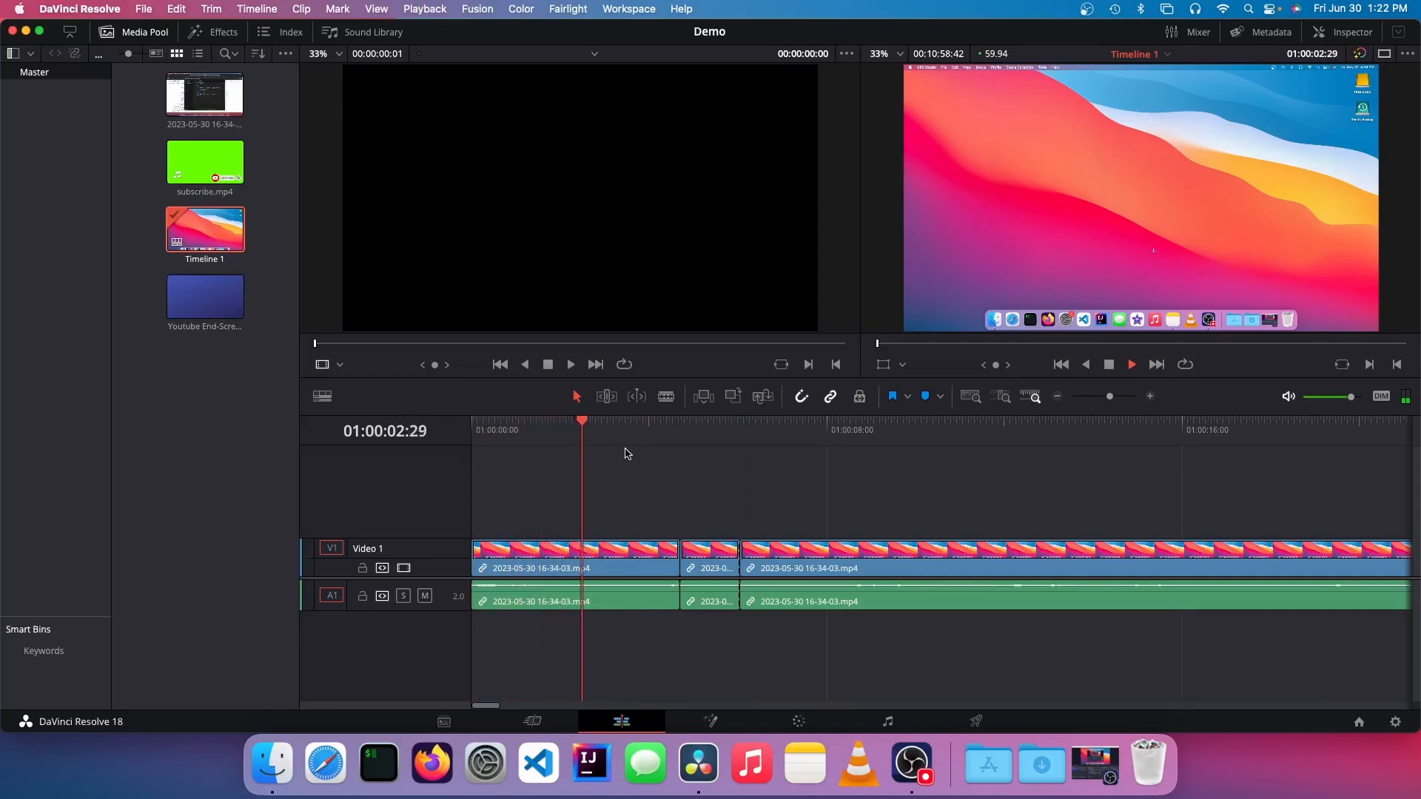
Step: Place subscribe.mp4 on a new Video 2 track above the recording, starting at about 01:00:03:33
{"action": "key", "text": "space"}
{"action": "left_click", "coordinate": [205, 167]}
{"action": "left_click_drag", "start_coordinate": [205, 166], "coordinate": [641, 526]}
{"action": "left_click", "coordinate": [700, 514]}
Step: Play the timeline from about 01:00:02:28 into the subscribe clip to check the overlay
{"action": "left_click_drag", "start_coordinate": [638, 425], "coordinate": [578, 422]}
{"action": "key", "text": "space"}
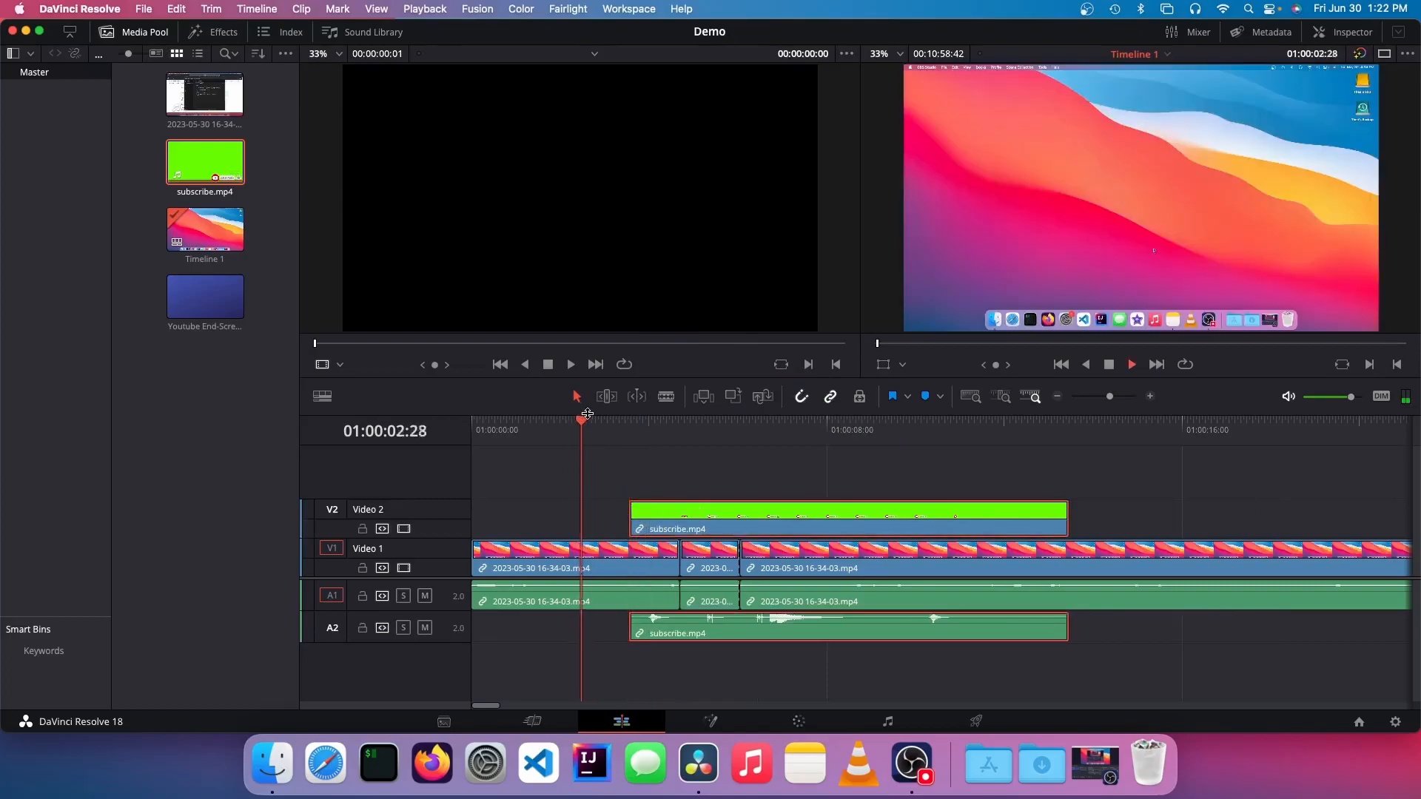
{"action": "key", "text": "space"}
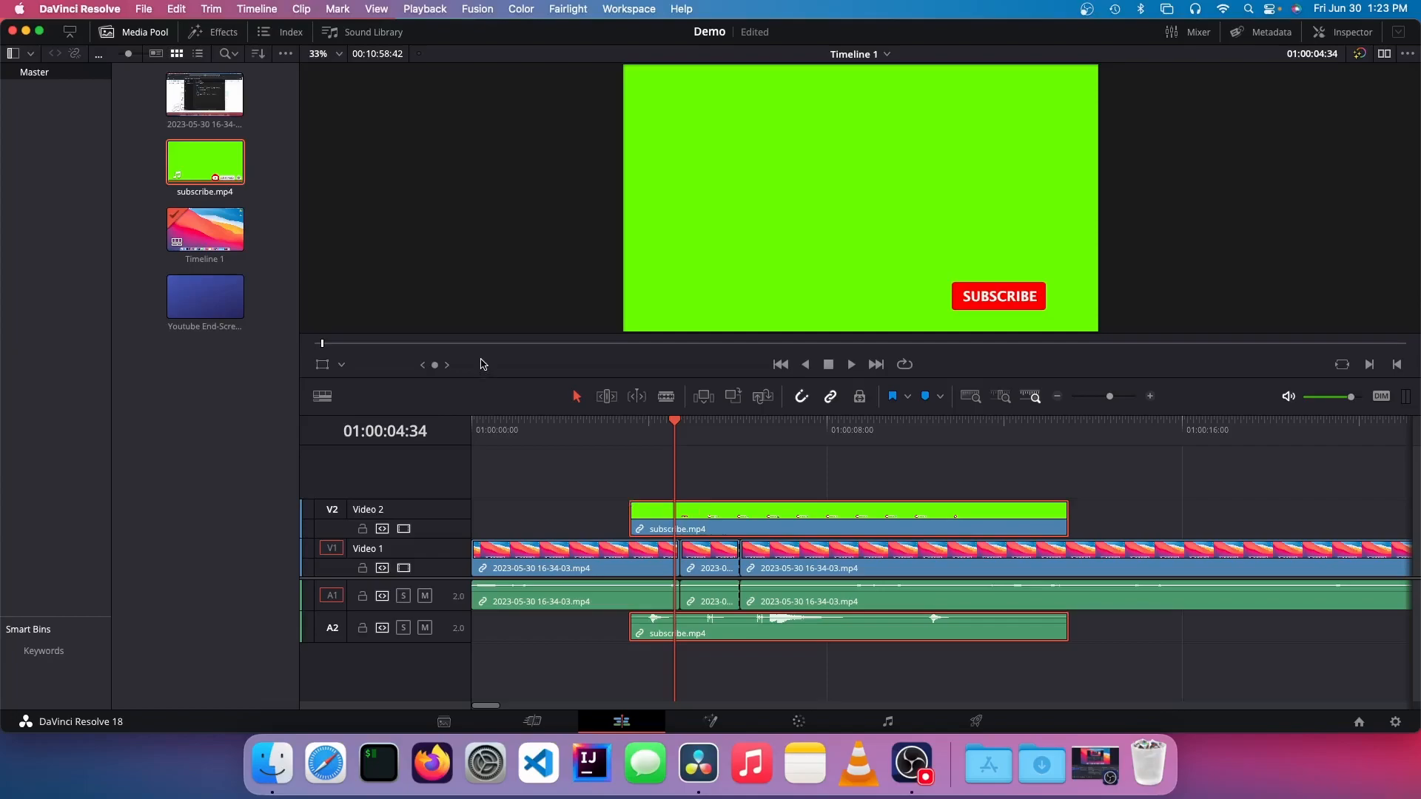
Step: Use the Transform overlay to narrow the subscribe clip, shift it slightly right of the frame's centre and rotate it a little
{"action": "left_click", "coordinate": [322, 367]}
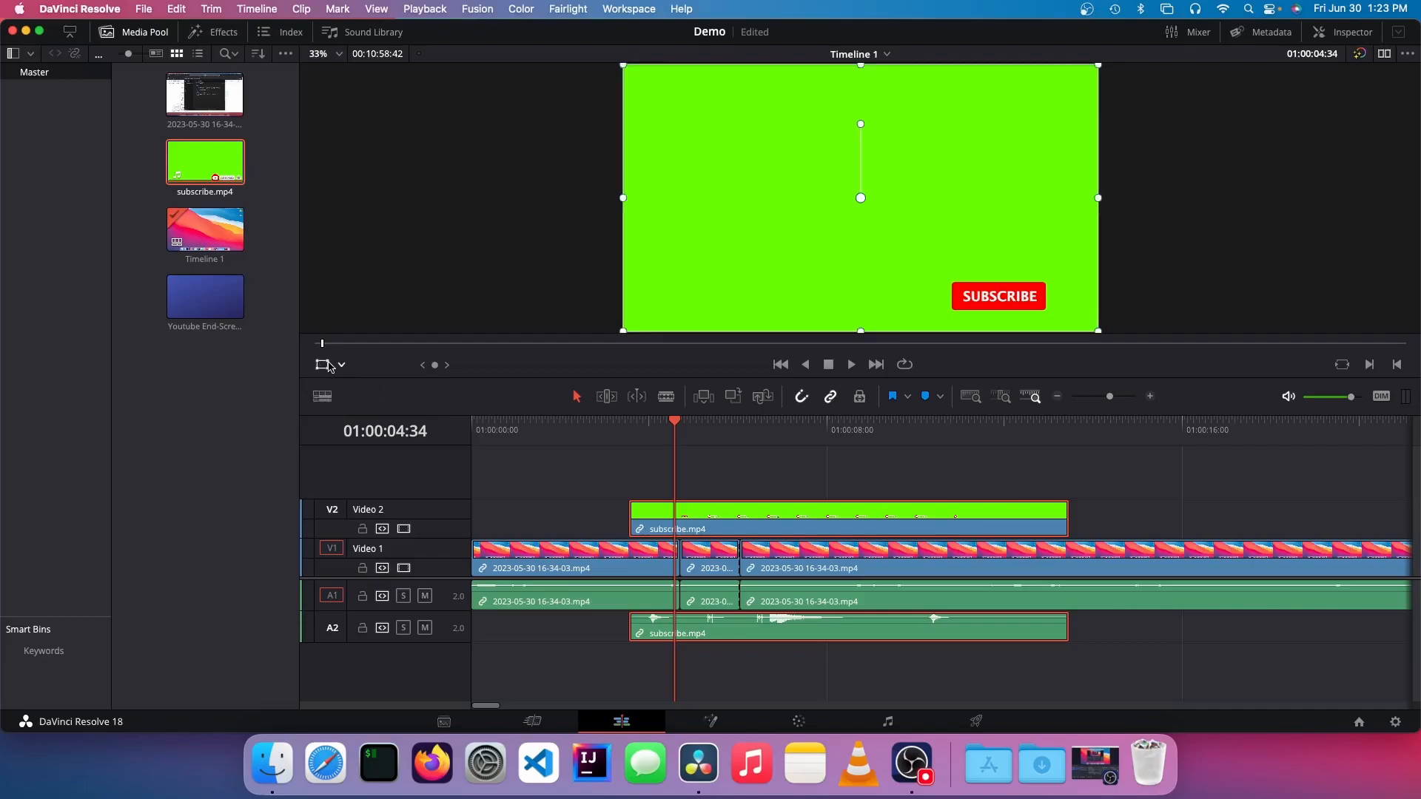
{"action": "left_click_drag", "start_coordinate": [625, 199], "coordinate": [772, 207]}
{"action": "left_click_drag", "start_coordinate": [860, 68], "coordinate": [890, 140]}
{"action": "left_click_drag", "start_coordinate": [882, 200], "coordinate": [1100, 185]}
{"action": "left_click_drag", "start_coordinate": [1053, 237], "coordinate": [1095, 231]}
{"action": "key", "text": "super+z"}
{"action": "key", "text": "super+z"}
{"action": "left_click_drag", "start_coordinate": [827, 236], "coordinate": [916, 229]}
{"action": "left_click_drag", "start_coordinate": [882, 126], "coordinate": [828, 39]}
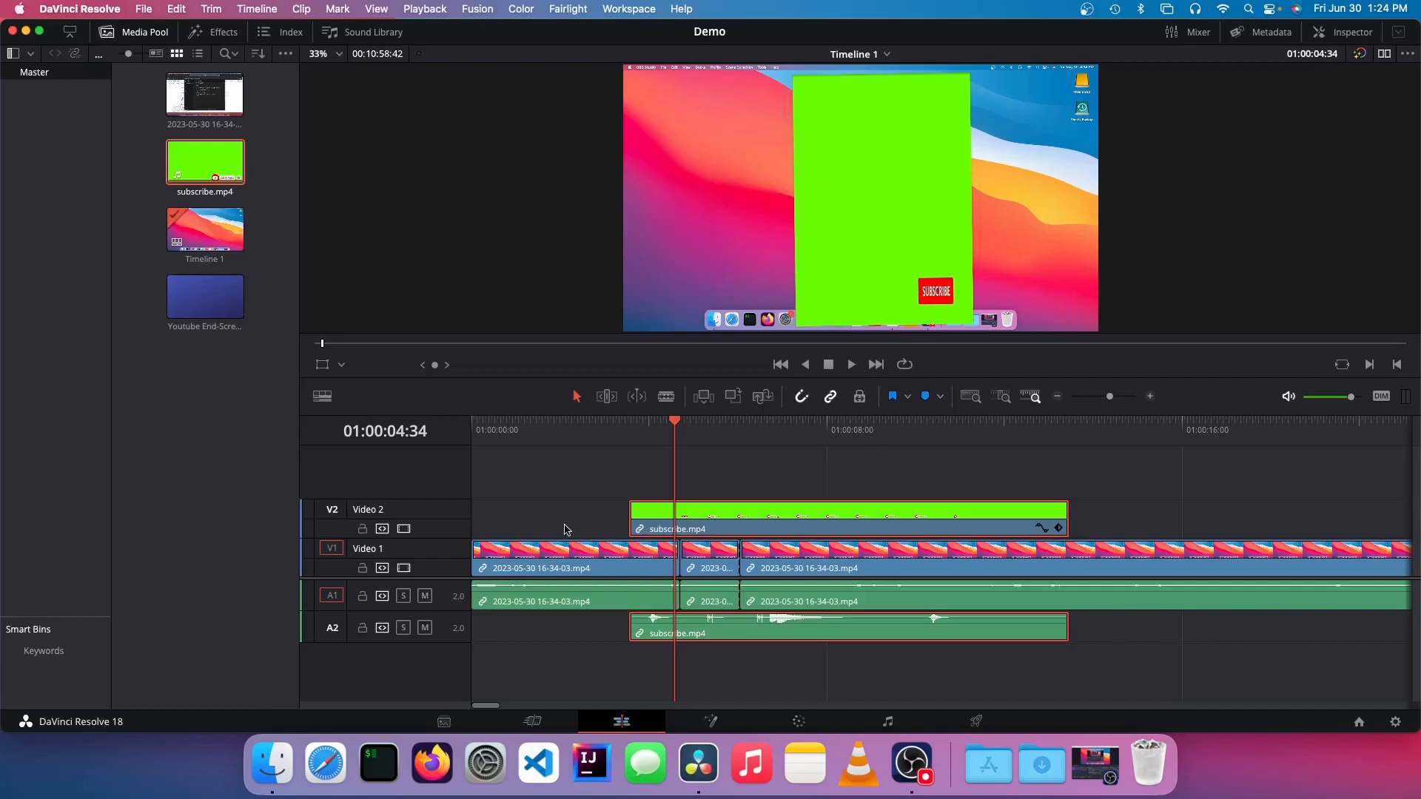
Step: Place Youtube End-Screen.mp4 directly after the recording at the end of the Video 1 track
{"action": "left_click_drag", "start_coordinate": [485, 708], "coordinate": [497, 704]}
{"action": "mouse_move", "coordinate": [507, 705]}
{"action": "left_mouse_down"}
{"action": "mouse_move", "coordinate": [469, 705]}
{"action": "mouse_move", "coordinate": [485, 706]}
{"action": "left_mouse_up"}
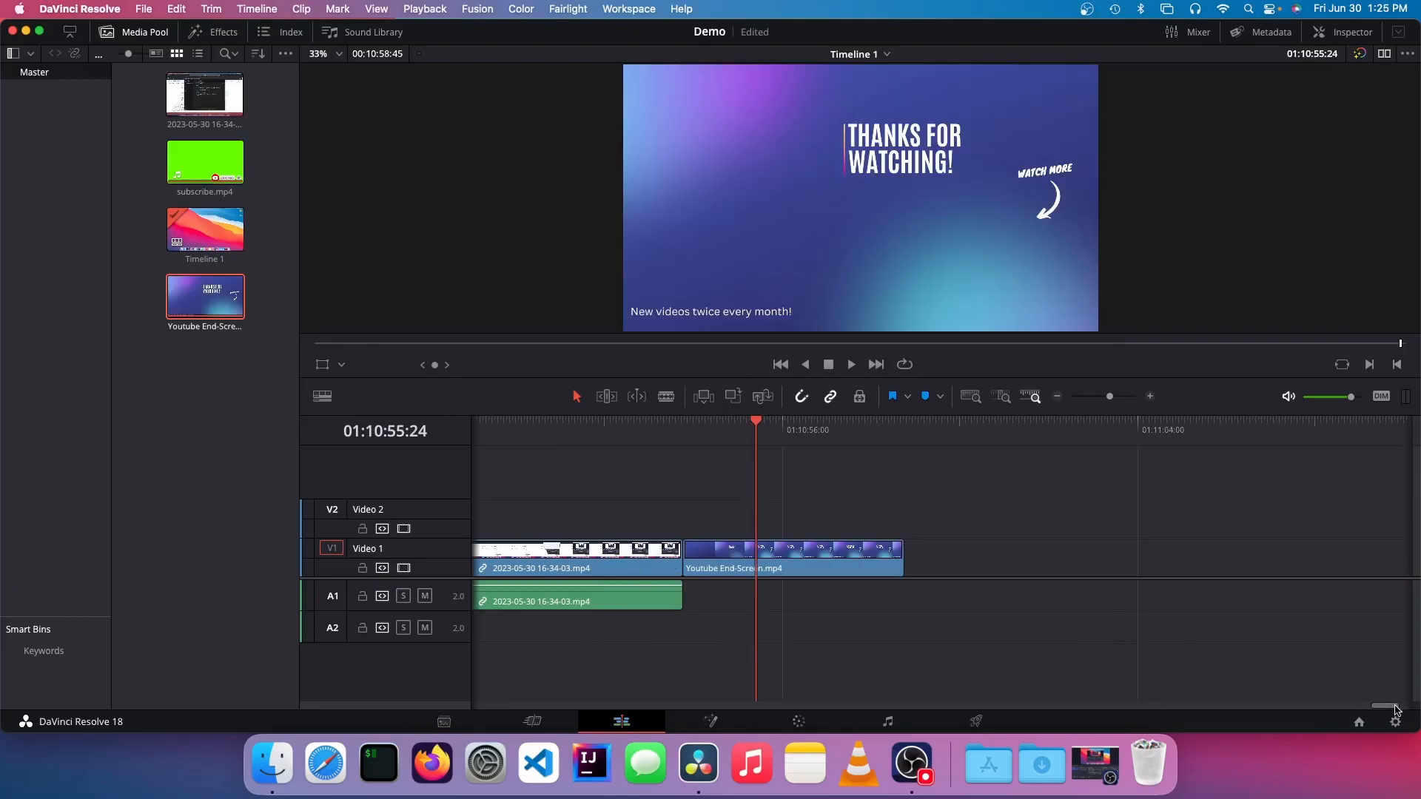
{"action": "left_click_drag", "start_coordinate": [1397, 709], "coordinate": [11, 647]}
Step: Open the subscribe clip at 01:00:04:42 in Fusion and inspect its MediaIn1 and MediaOut1 nodes
{"action": "left_click", "coordinate": [827, 422]}
{"action": "left_click_drag", "start_coordinate": [824, 424], "coordinate": [691, 433]}
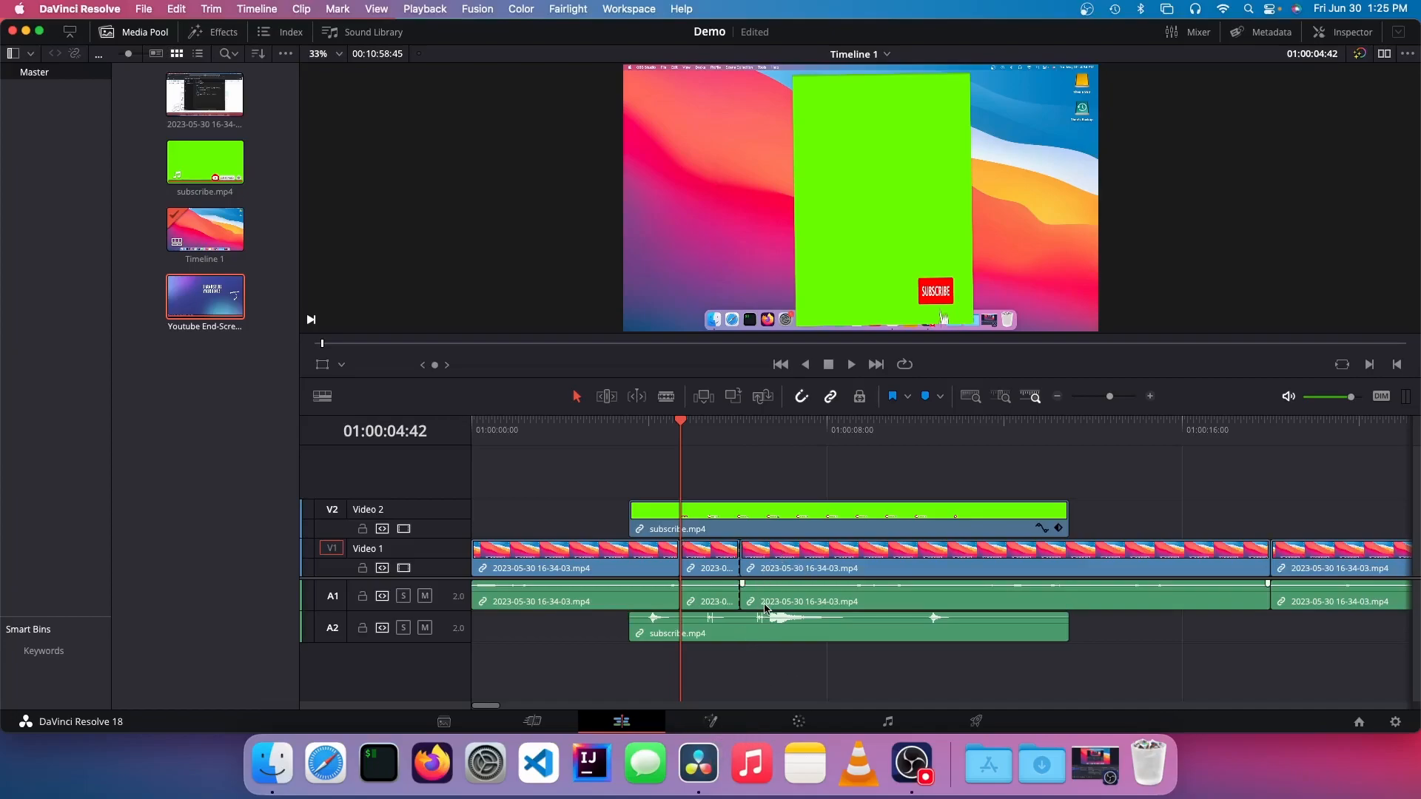
{"action": "left_click", "coordinate": [709, 720]}
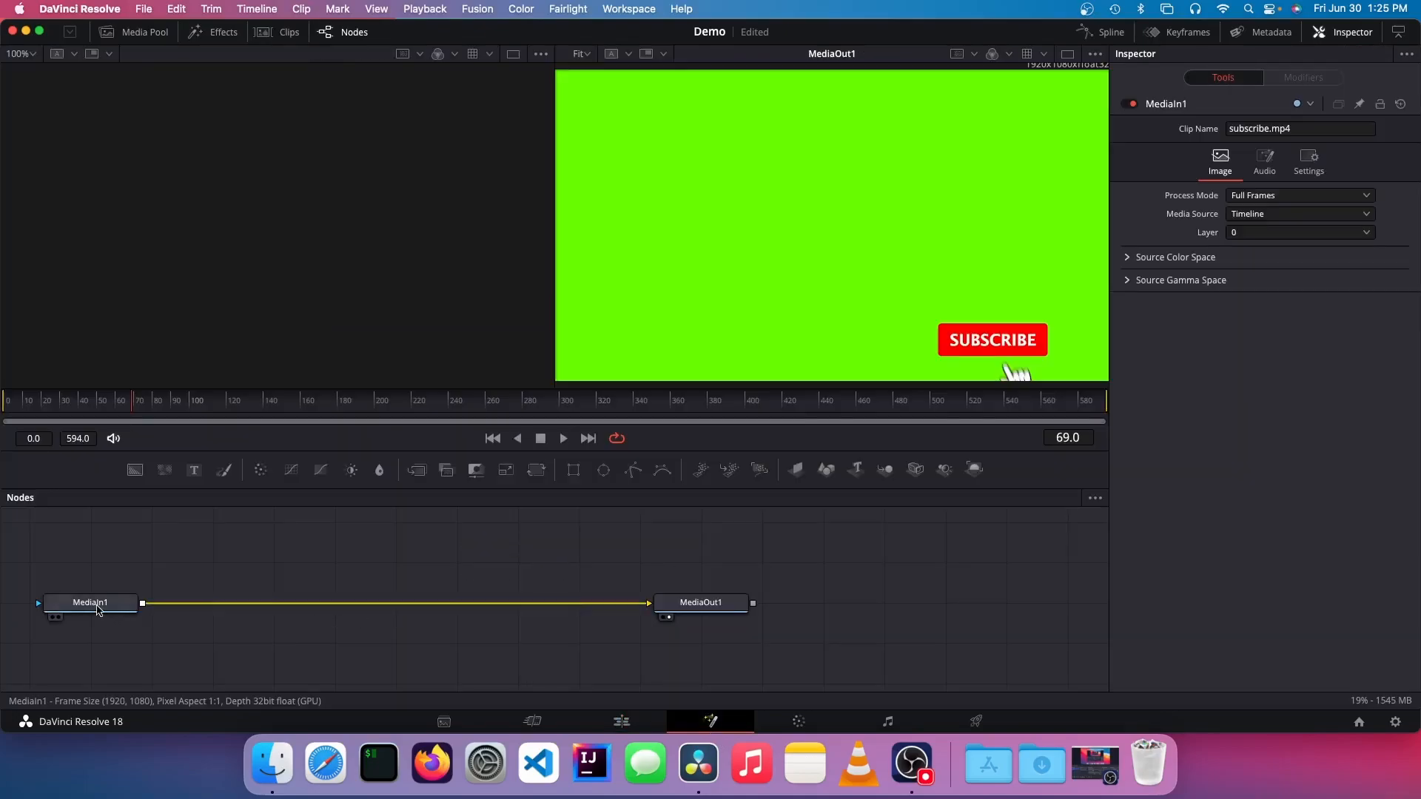
{"action": "left_click", "coordinate": [98, 604]}
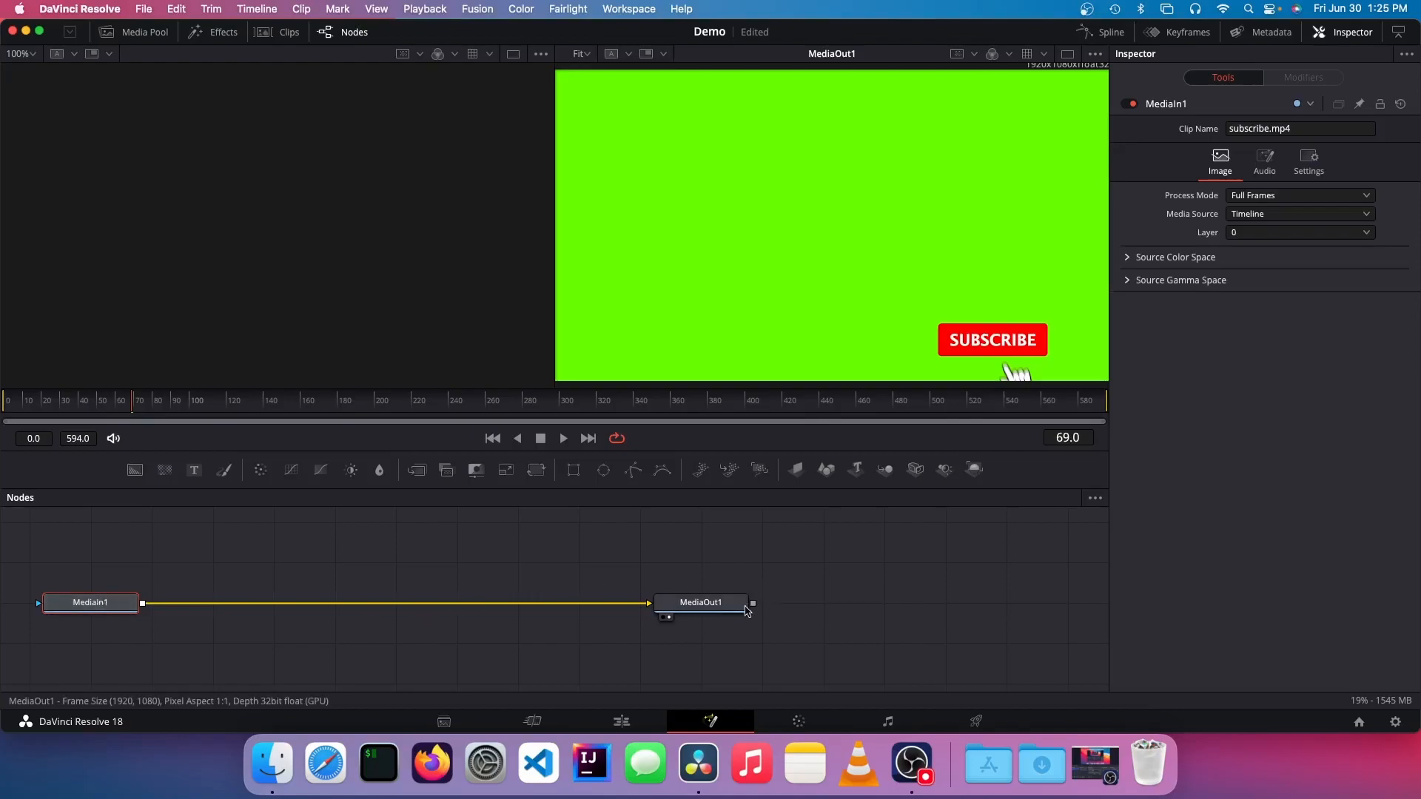
{"action": "left_click", "coordinate": [693, 611]}
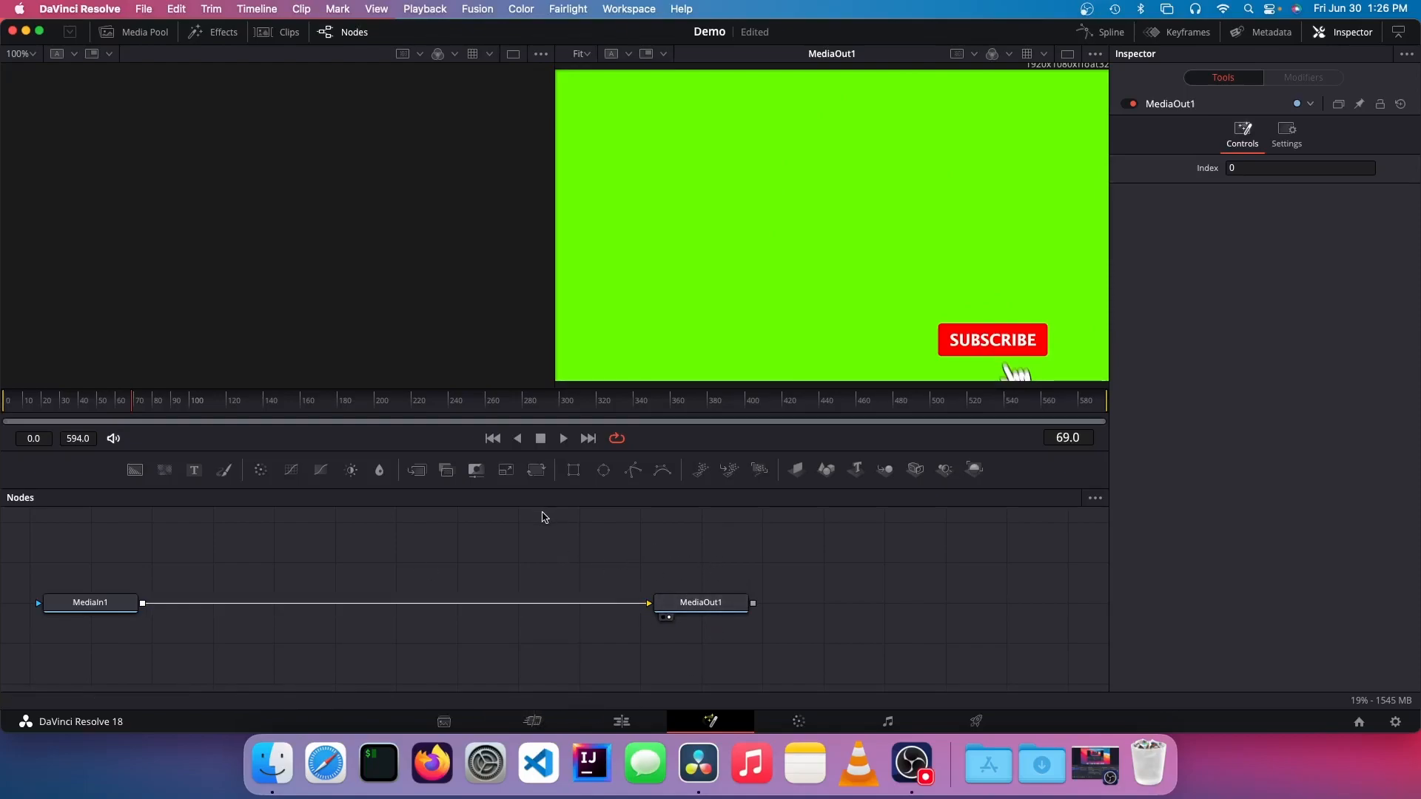
Step: Find the Delta Keyer tool and add it to the subscribe clip's node graph
{"action": "key", "text": "shift+space"}
{"action": "scroll", "coordinate": [675, 251], "scroll_direction": "down", "scroll_amount": 4}
{"action": "scroll", "coordinate": [675, 256], "scroll_direction": "up", "scroll_amount": 4}
{"action": "scroll", "coordinate": [682, 268], "scroll_direction": "down", "scroll_amount": 10}
{"action": "scroll", "coordinate": [678, 274], "scroll_direction": "up", "scroll_amount": 10}
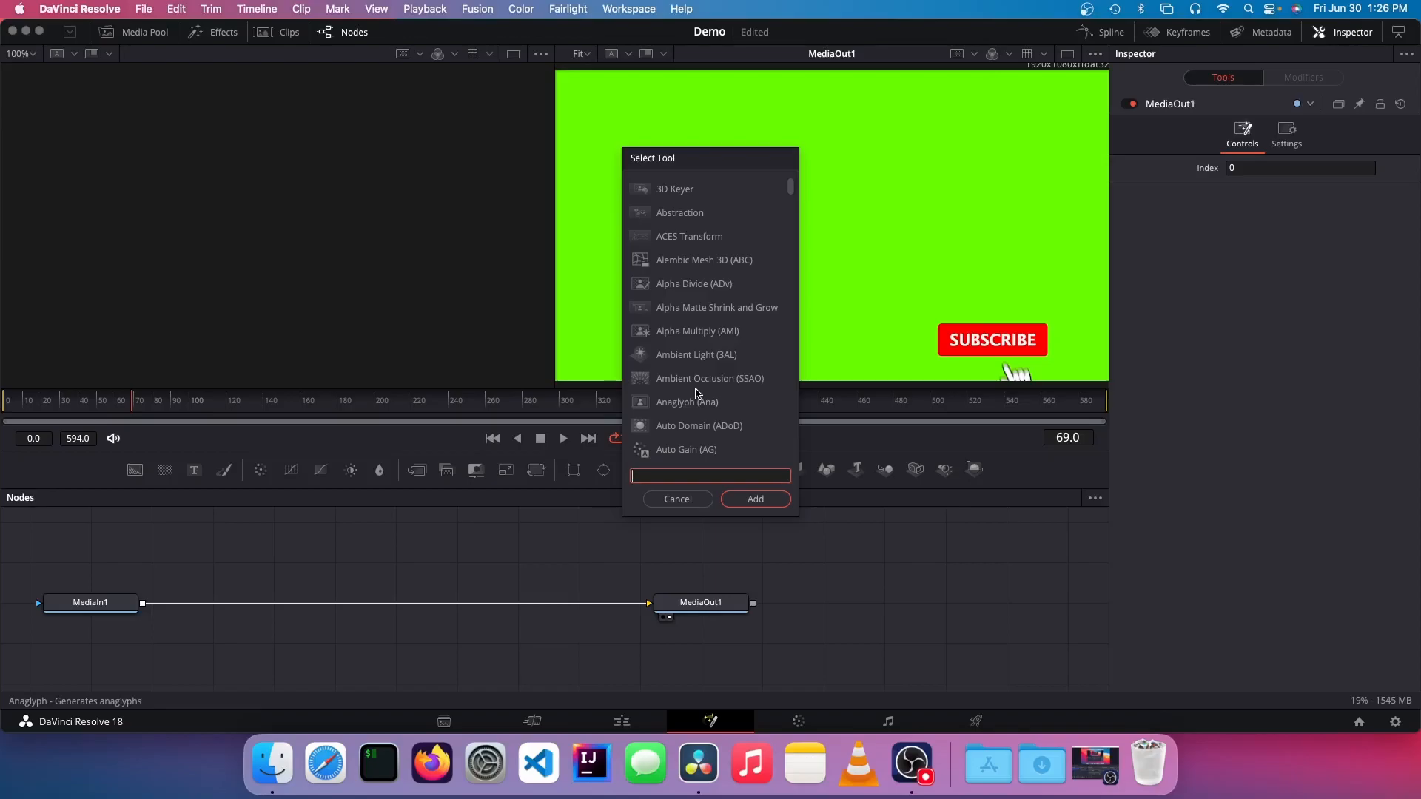
{"action": "type", "text": "del"}
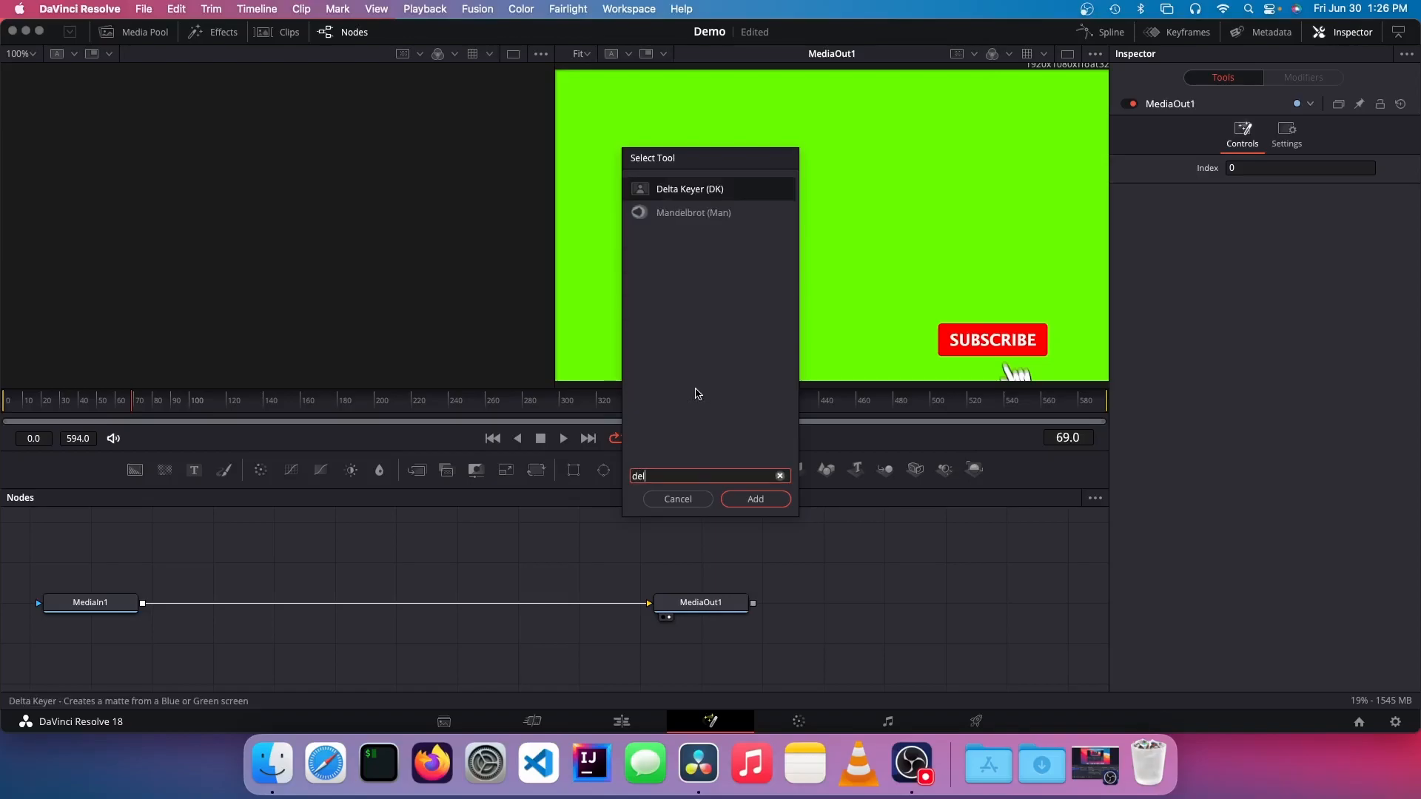
{"action": "type", "text": "ta Keyer"}
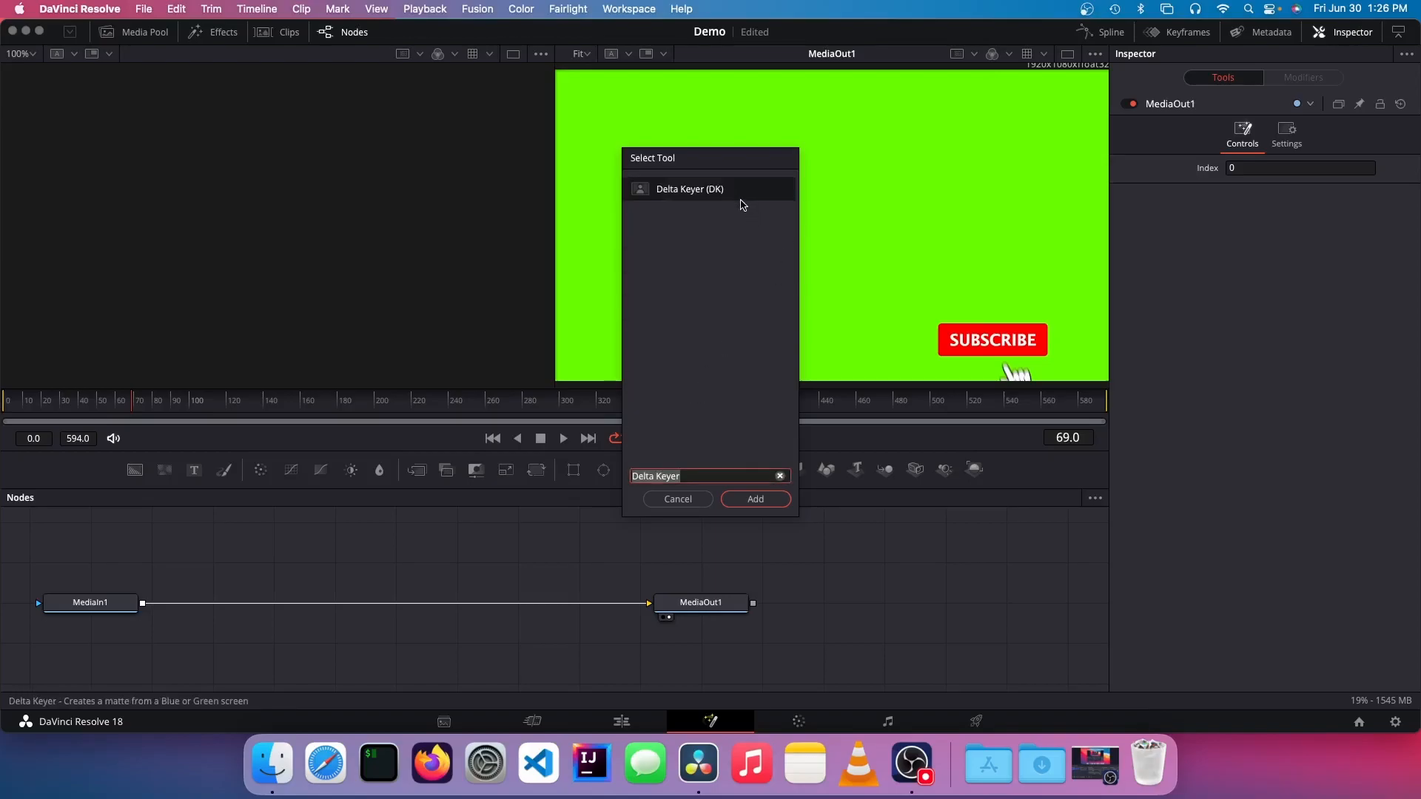
{"action": "left_click", "coordinate": [755, 499]}
Step: Position the Delta Keyer between the two media nodes and connect MediaIn1 through it to MediaOut1
{"action": "left_click_drag", "start_coordinate": [459, 549], "coordinate": [444, 579]}
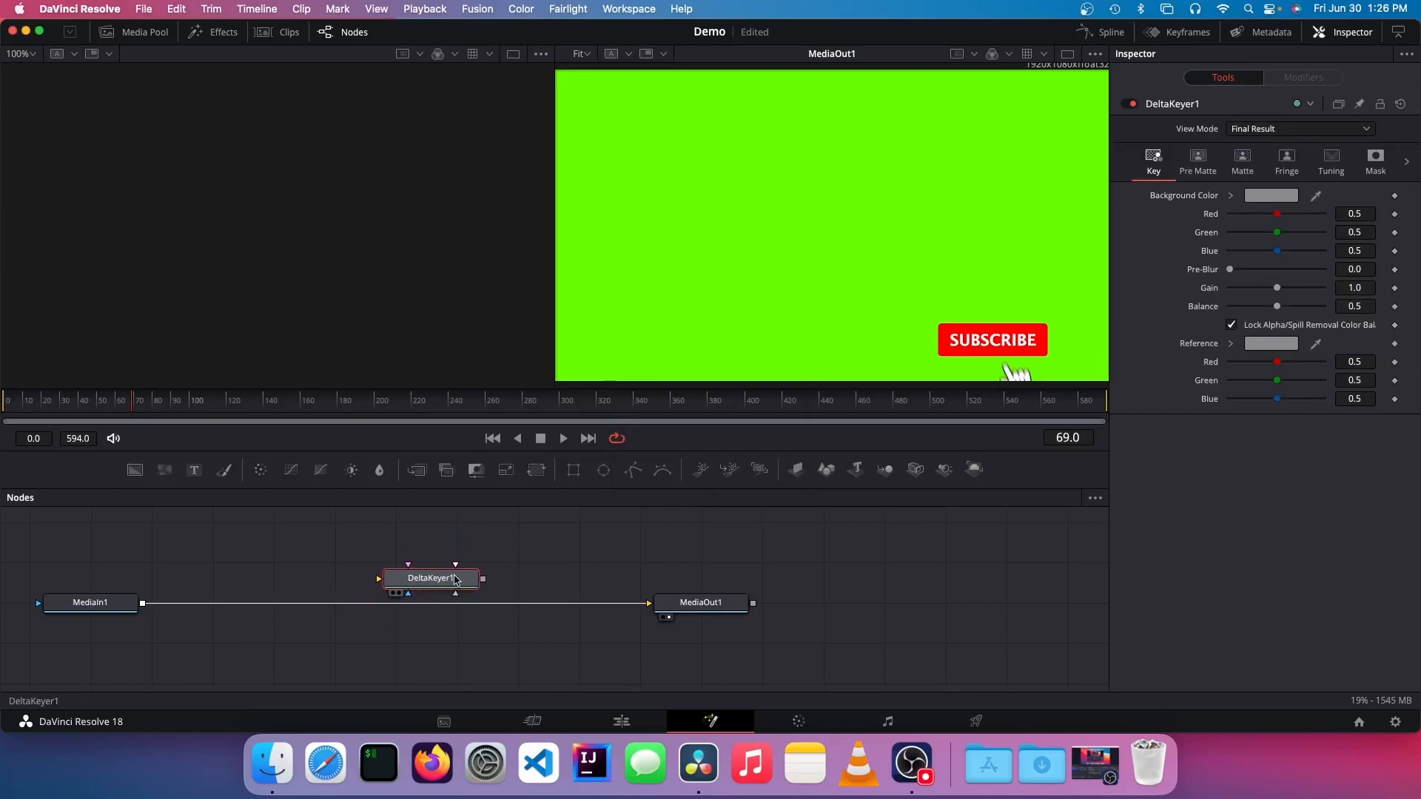
{"action": "left_click_drag", "start_coordinate": [649, 603], "coordinate": [379, 578]}
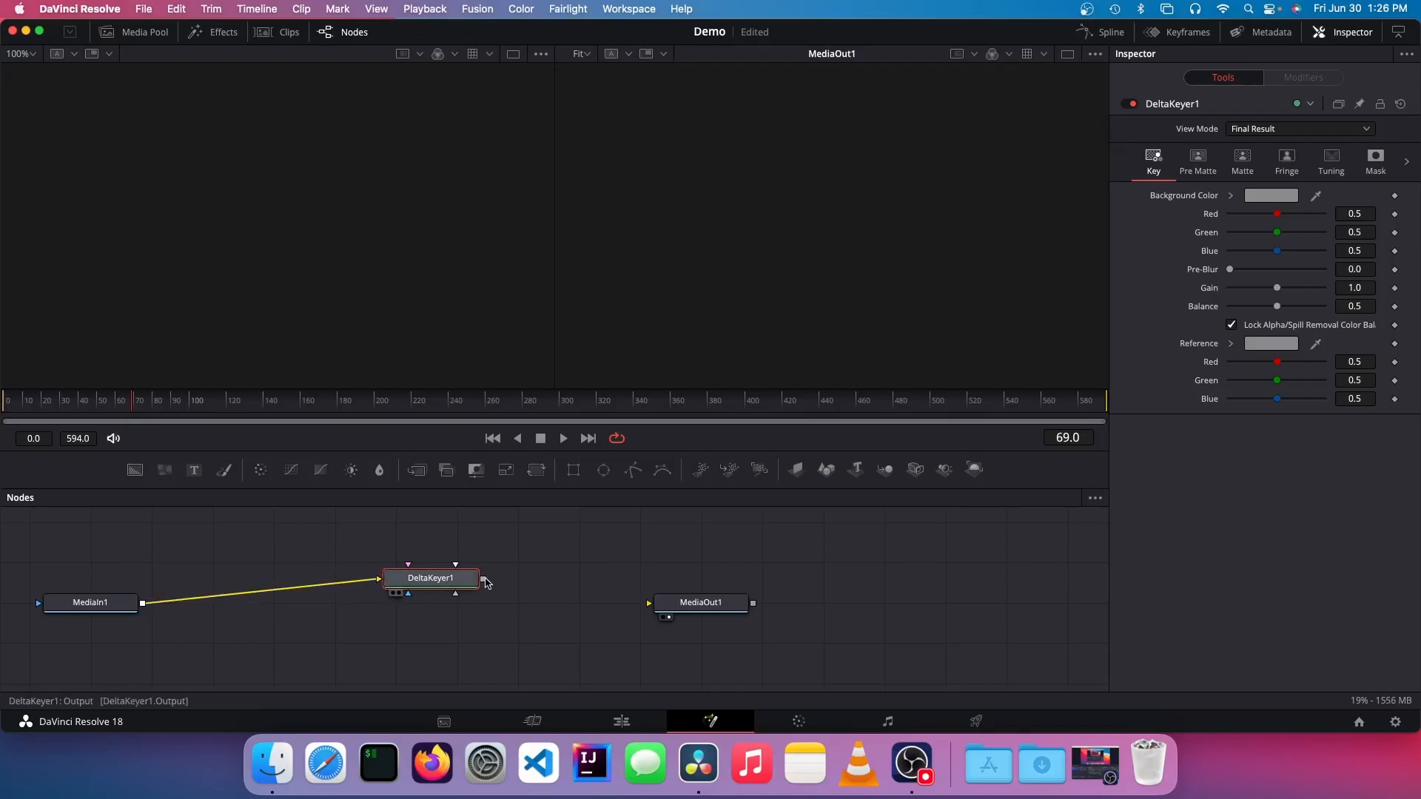
{"action": "left_click_drag", "start_coordinate": [481, 580], "coordinate": [649, 603]}
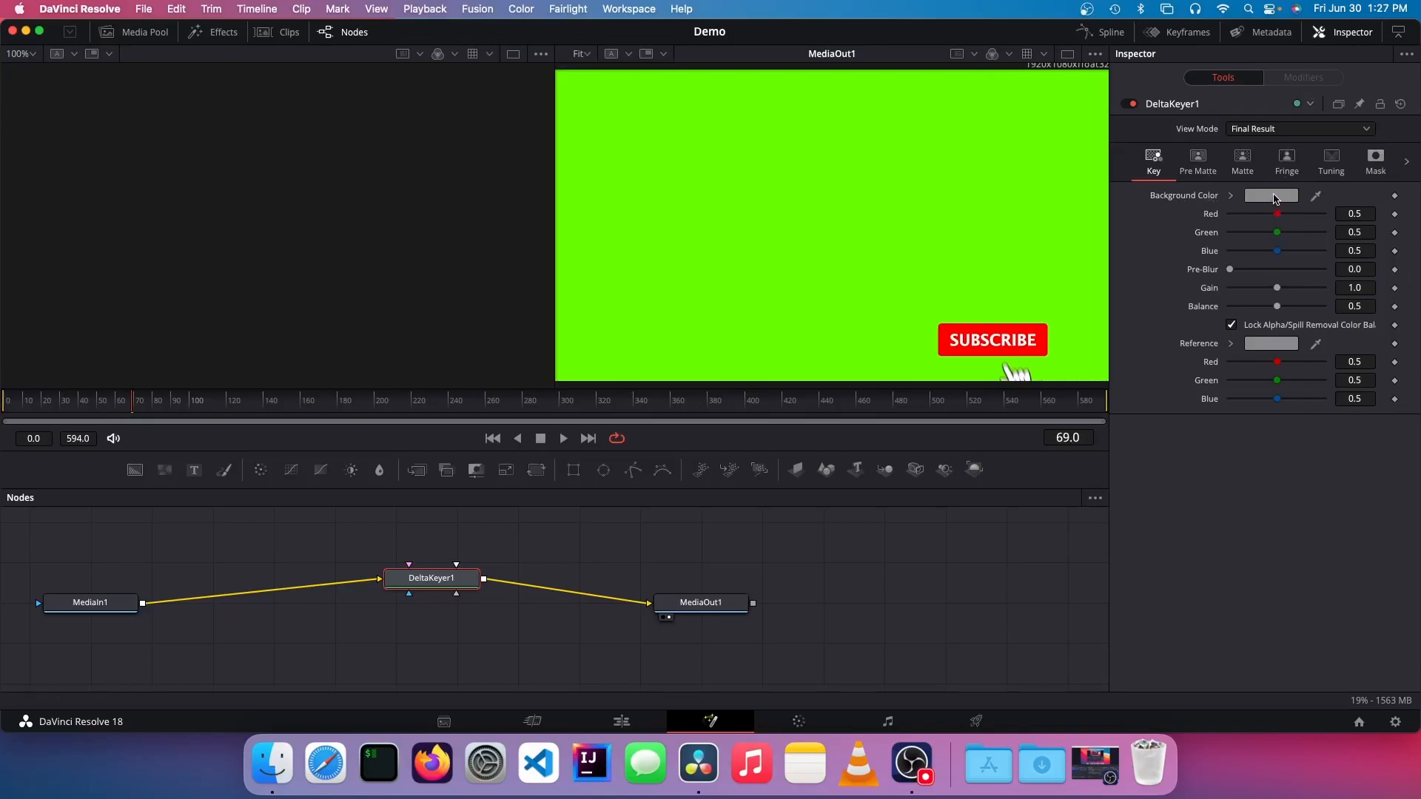
Step: Set the Delta Keyer's background color to the green sampled from the subscribe clip's backdrop
{"action": "left_click", "coordinate": [1273, 196]}
{"action": "left_click", "coordinate": [650, 421]}
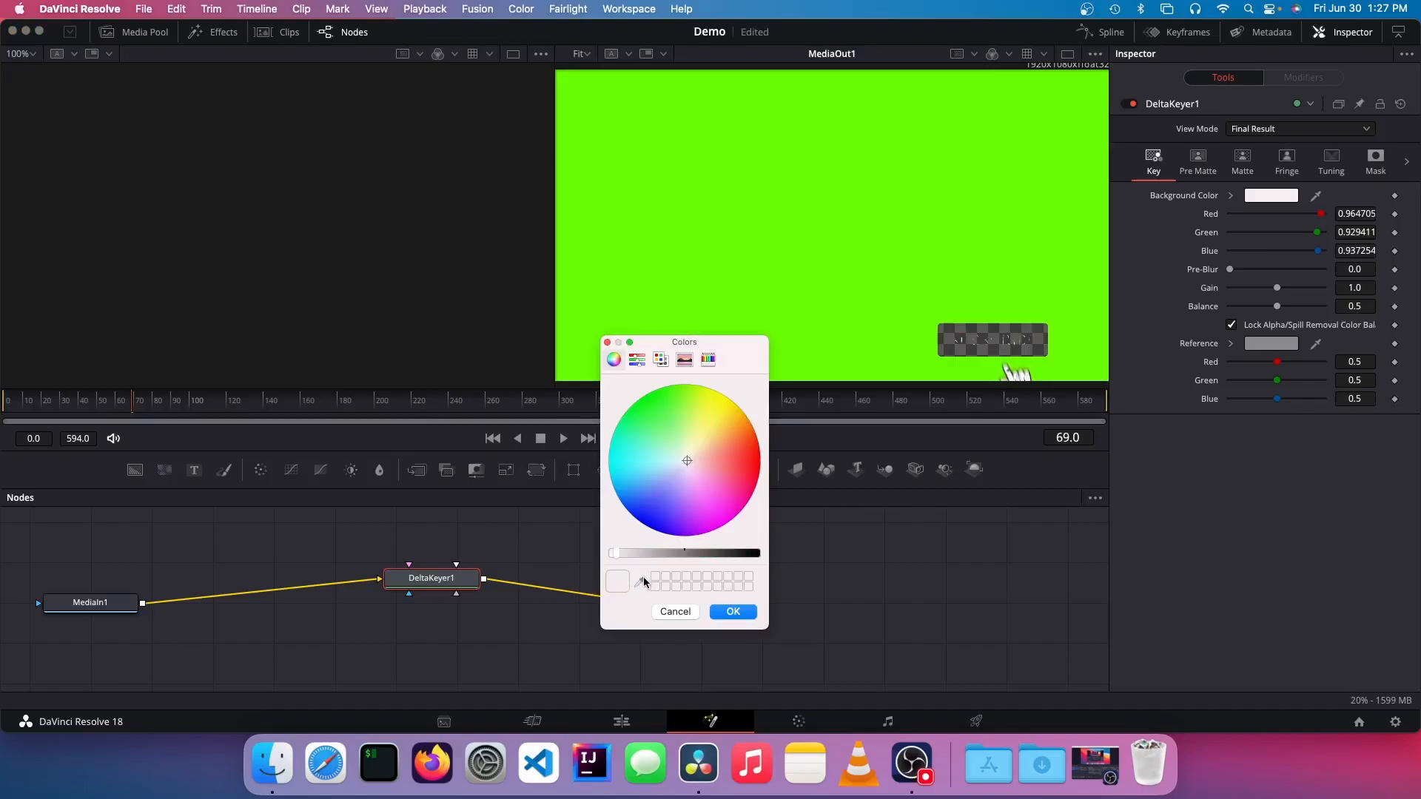
{"action": "left_click", "coordinate": [639, 582]}
{"action": "left_click", "coordinate": [800, 150]}
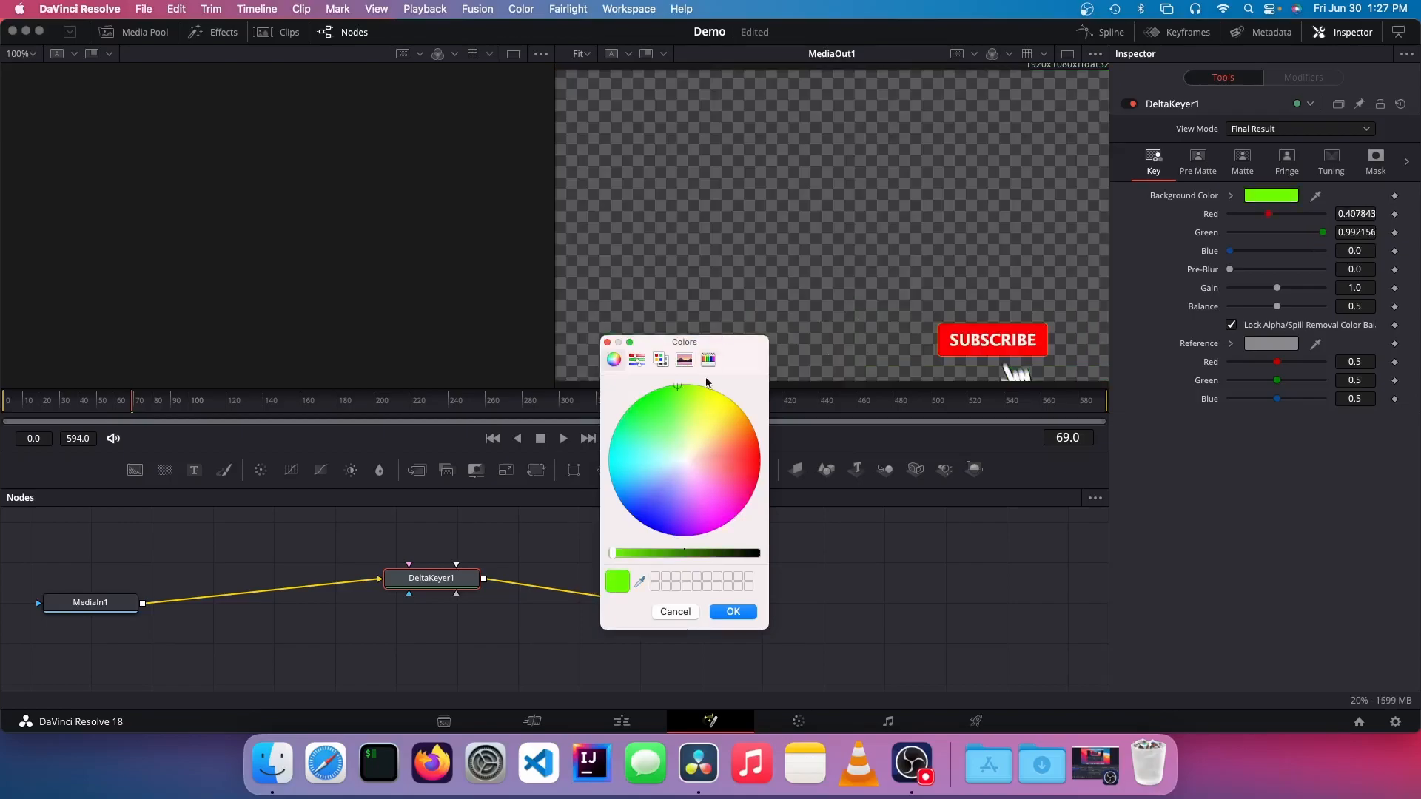
{"action": "left_click", "coordinate": [736, 612]}
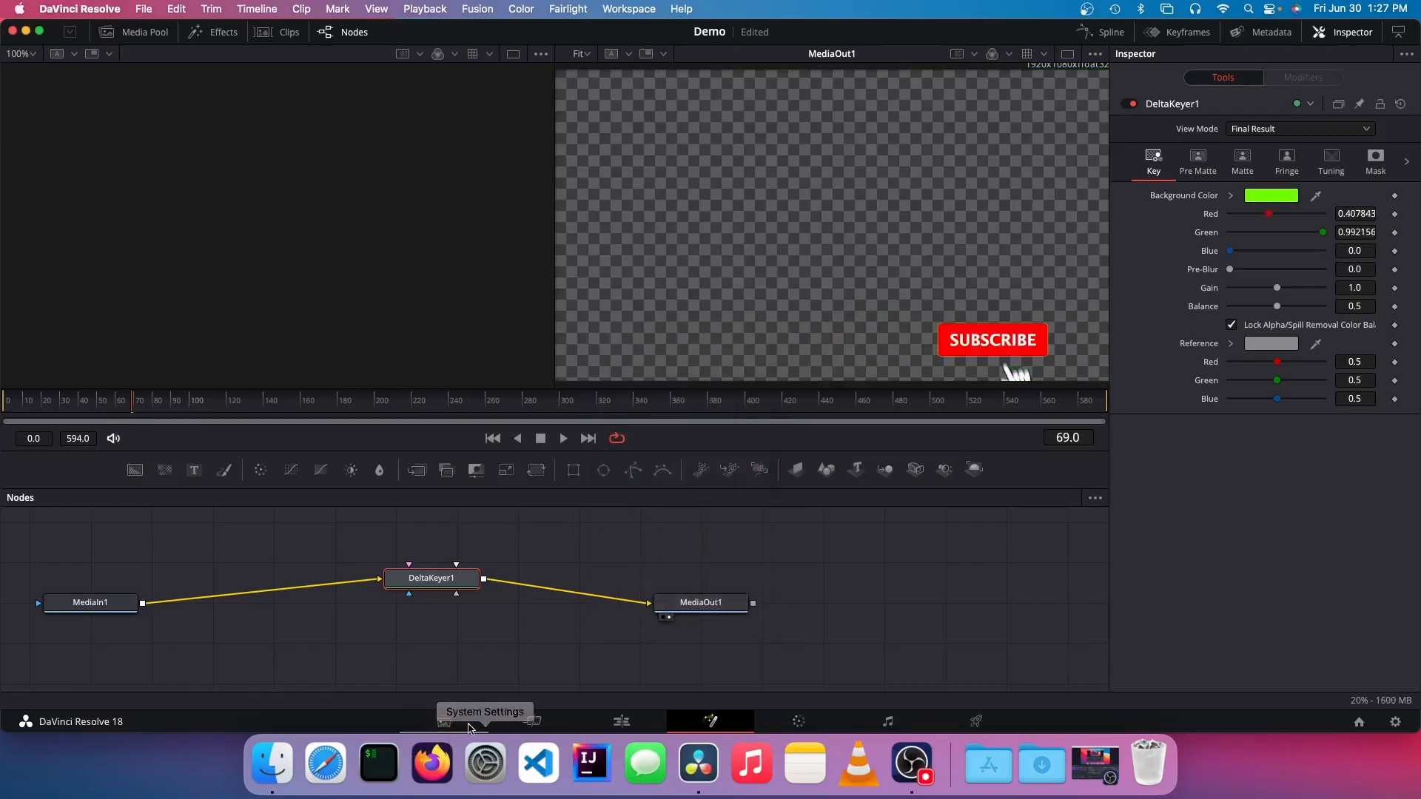
Step: Return to the edit timeline and play from before the subscribe clip to check the keyed overlay
{"action": "left_click", "coordinate": [641, 720]}
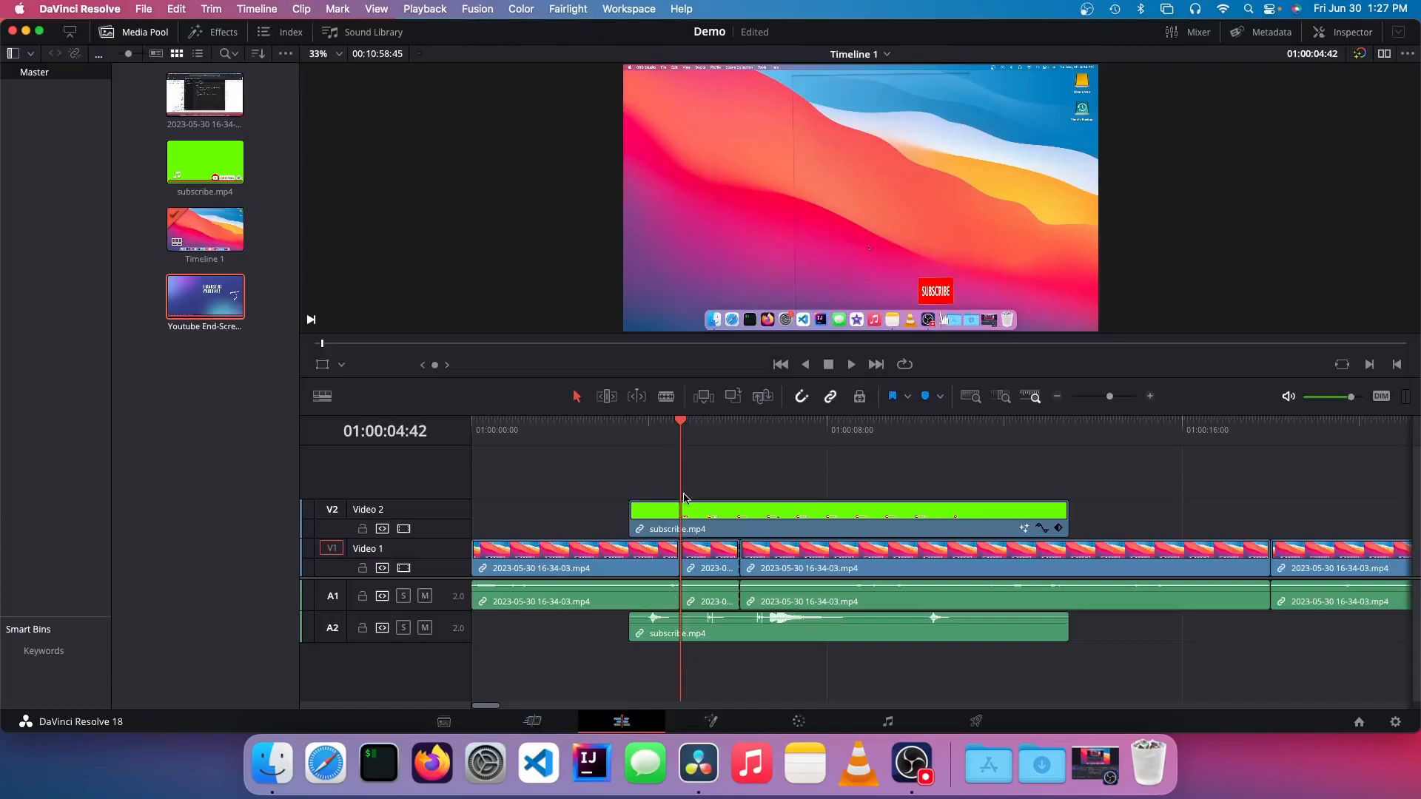
{"action": "left_click_drag", "start_coordinate": [676, 416], "coordinate": [575, 419]}
{"action": "key", "text": "space"}
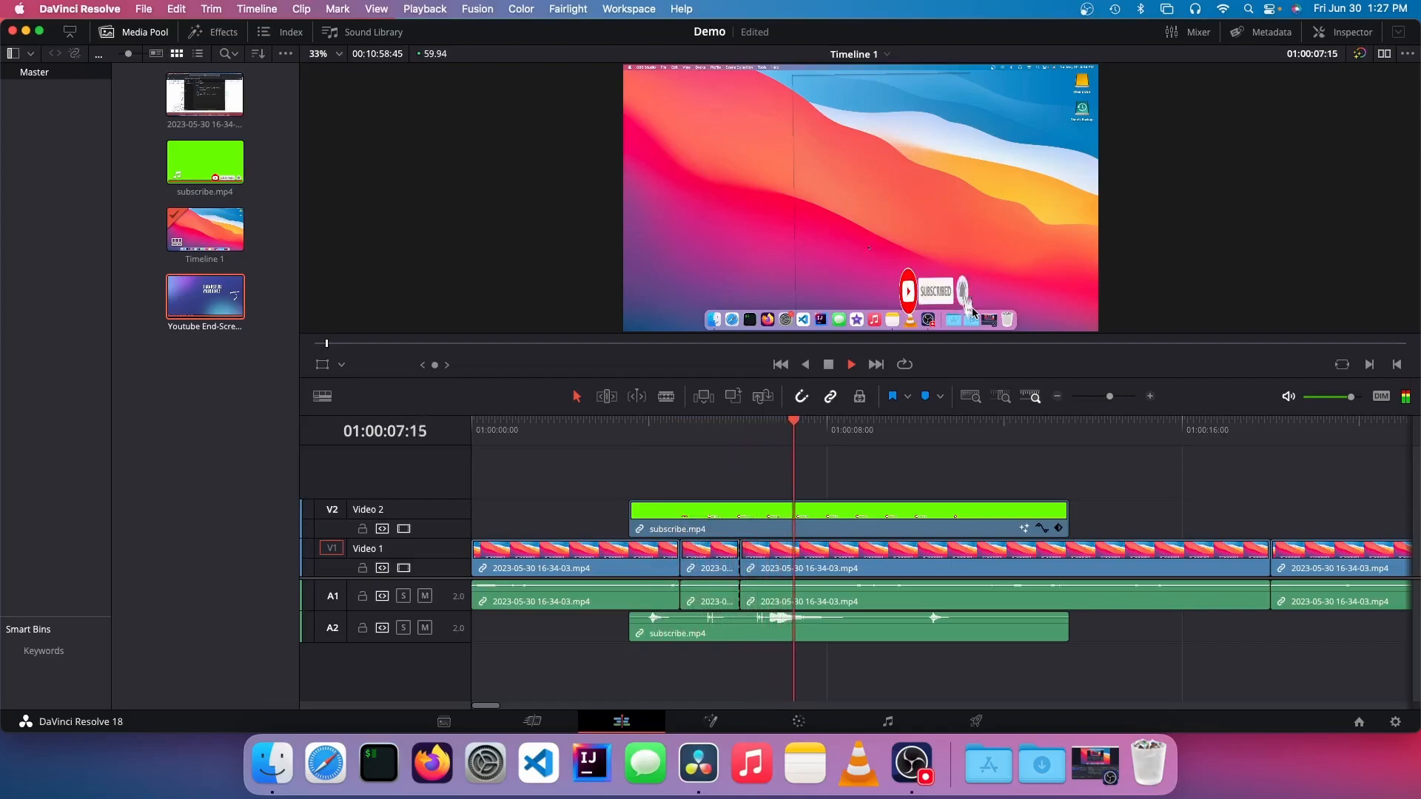
{"action": "key", "text": "space"}
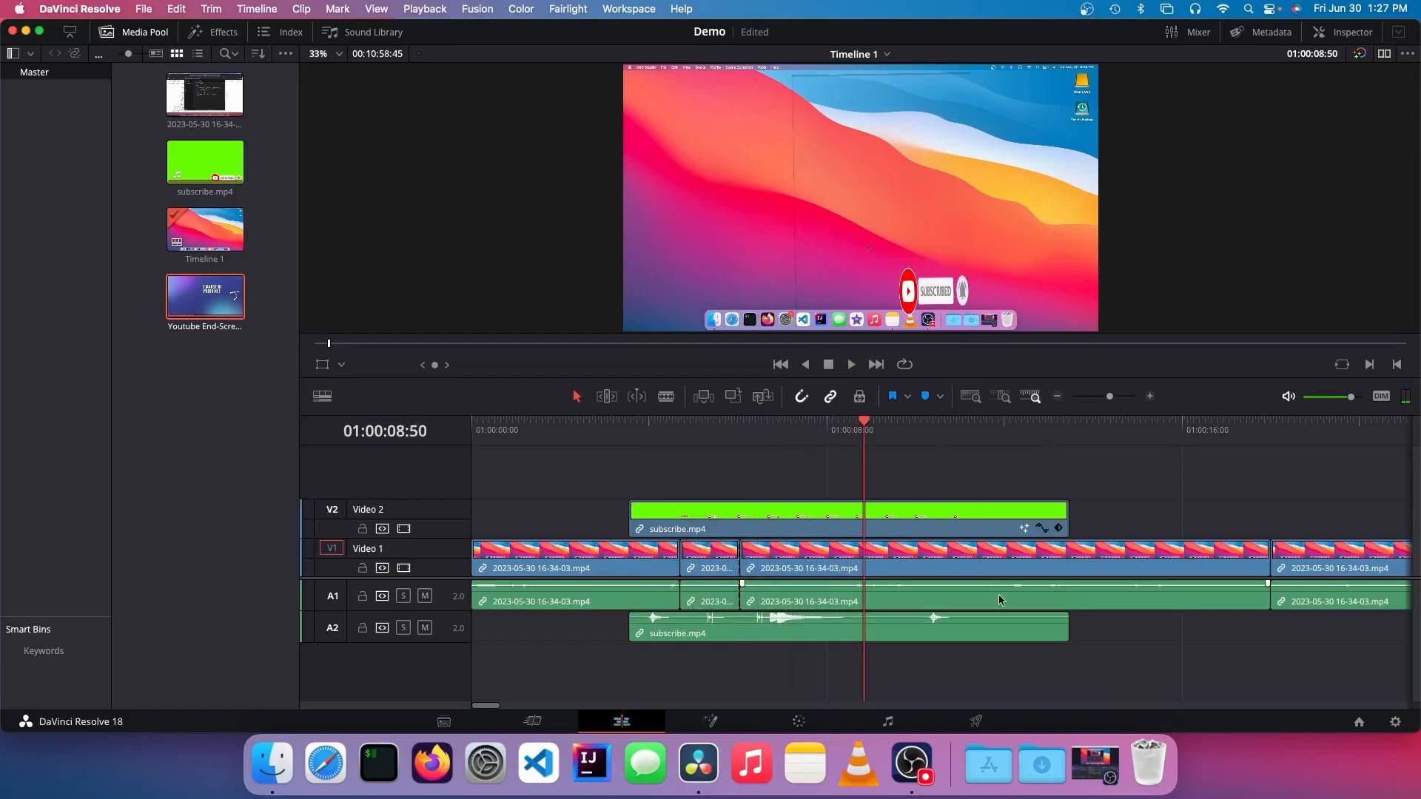
Step: Switch to the Color page and select clip 01 for grading
{"action": "left_click", "coordinate": [710, 722]}
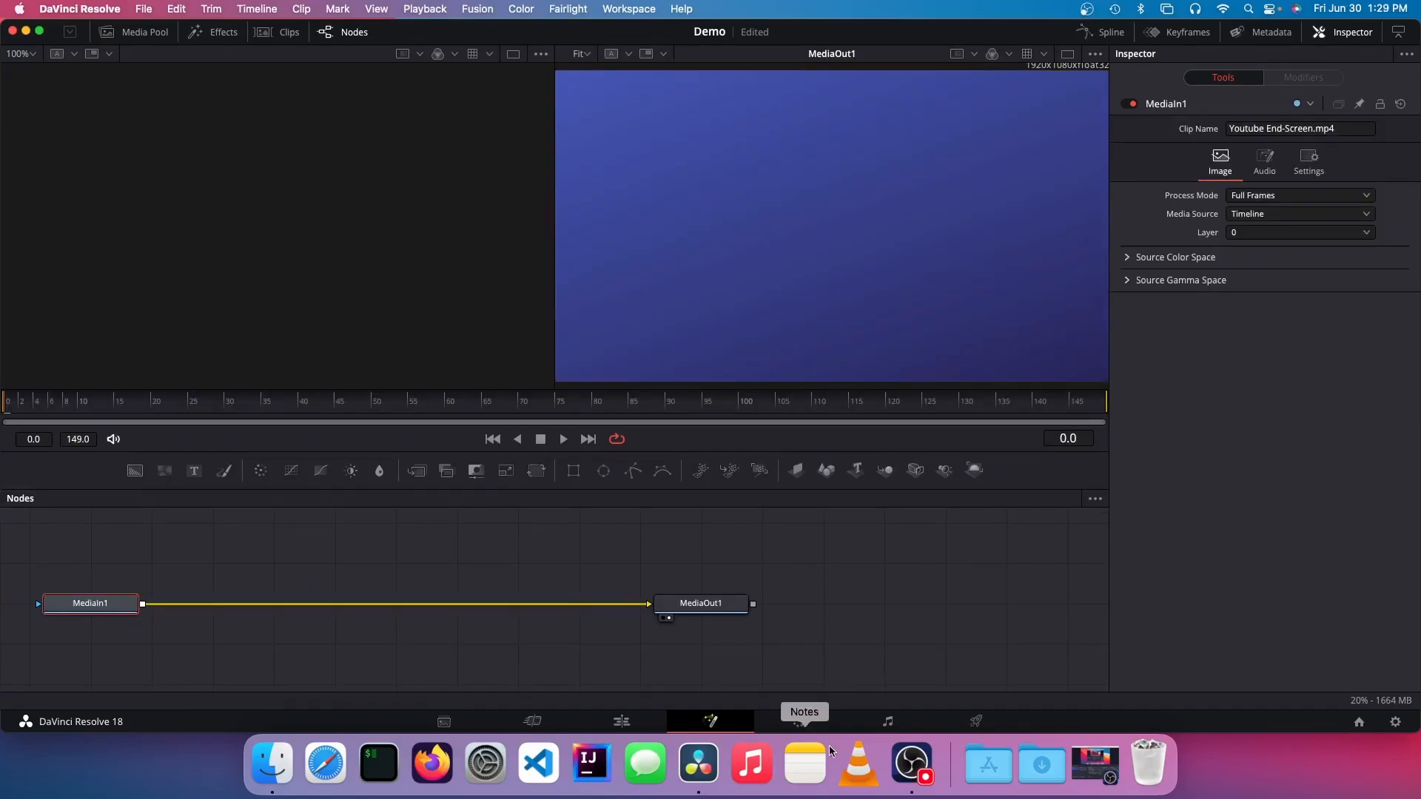
{"action": "left_click", "coordinate": [808, 727]}
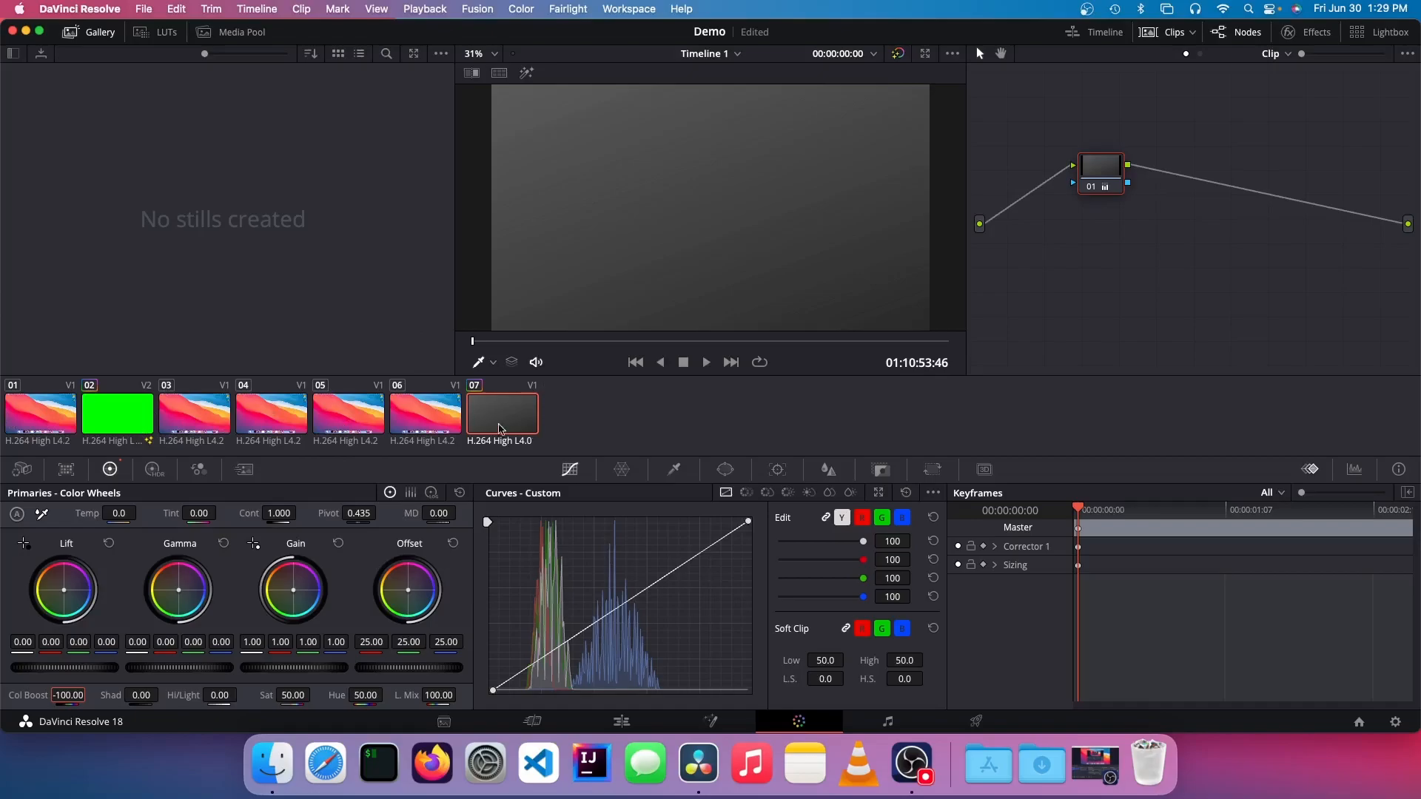
{"action": "left_click", "coordinate": [35, 418]}
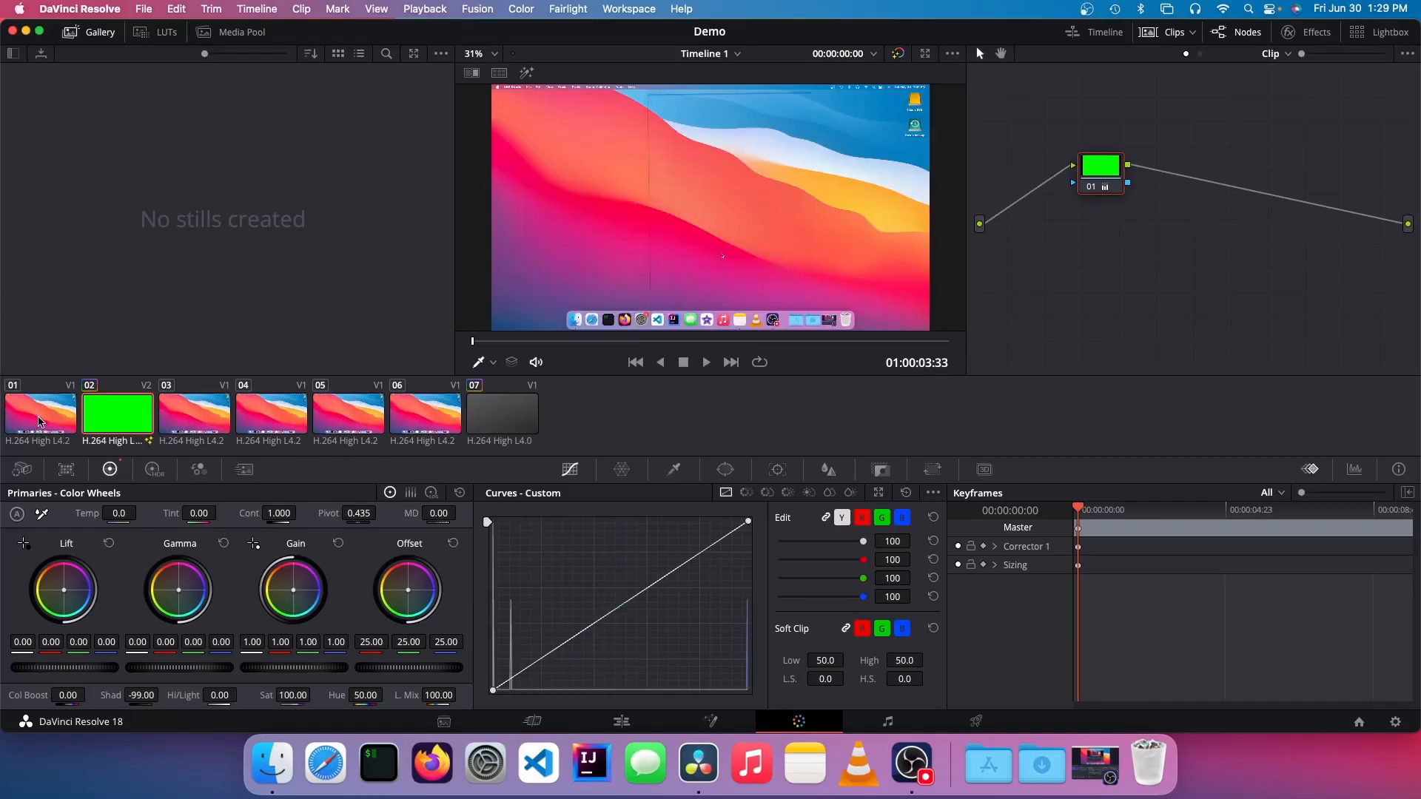
{"action": "left_click", "coordinate": [38, 422]}
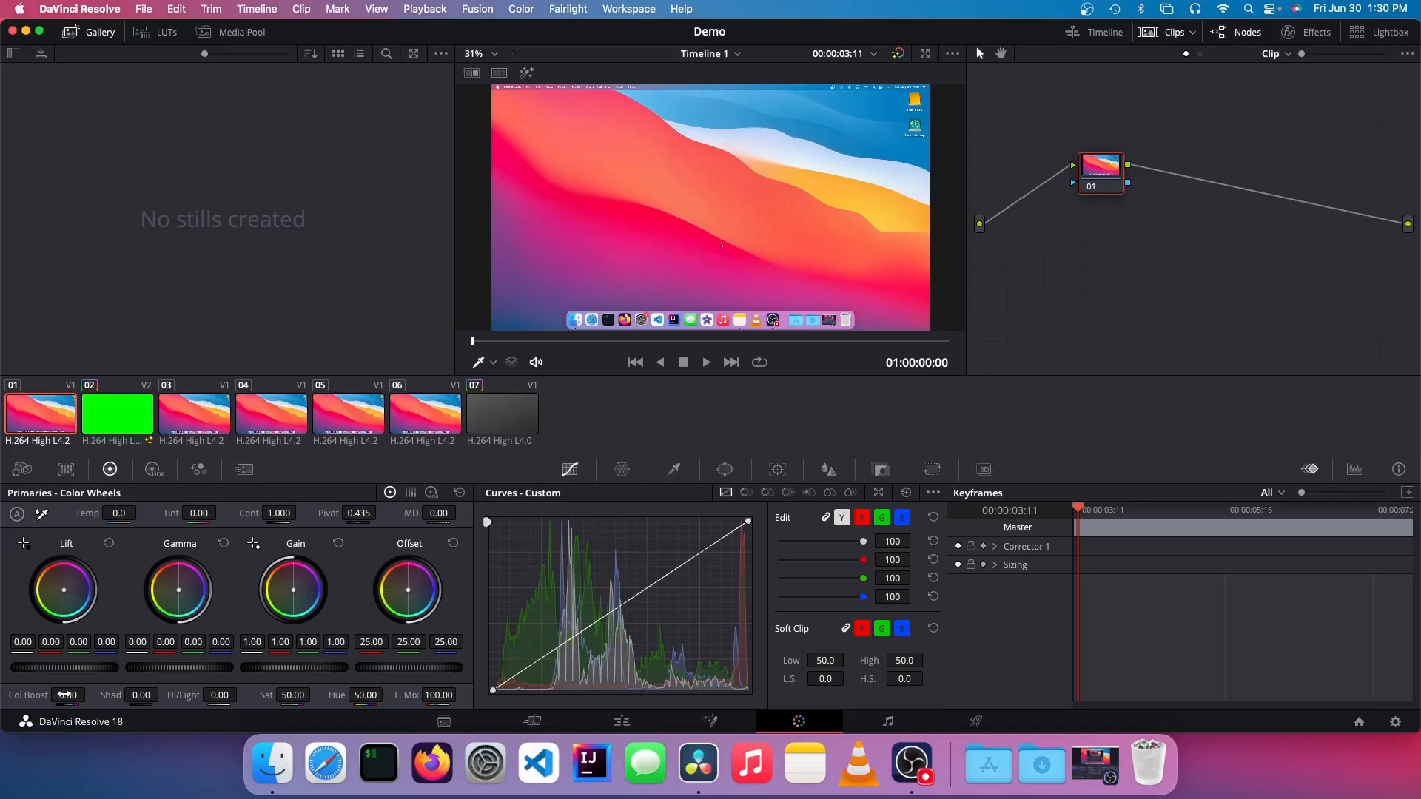
Step: Try a Color Boost of 100 on clip 01 and reset it to 0
{"action": "left_click_drag", "start_coordinate": [63, 693], "coordinate": [11, 693]}
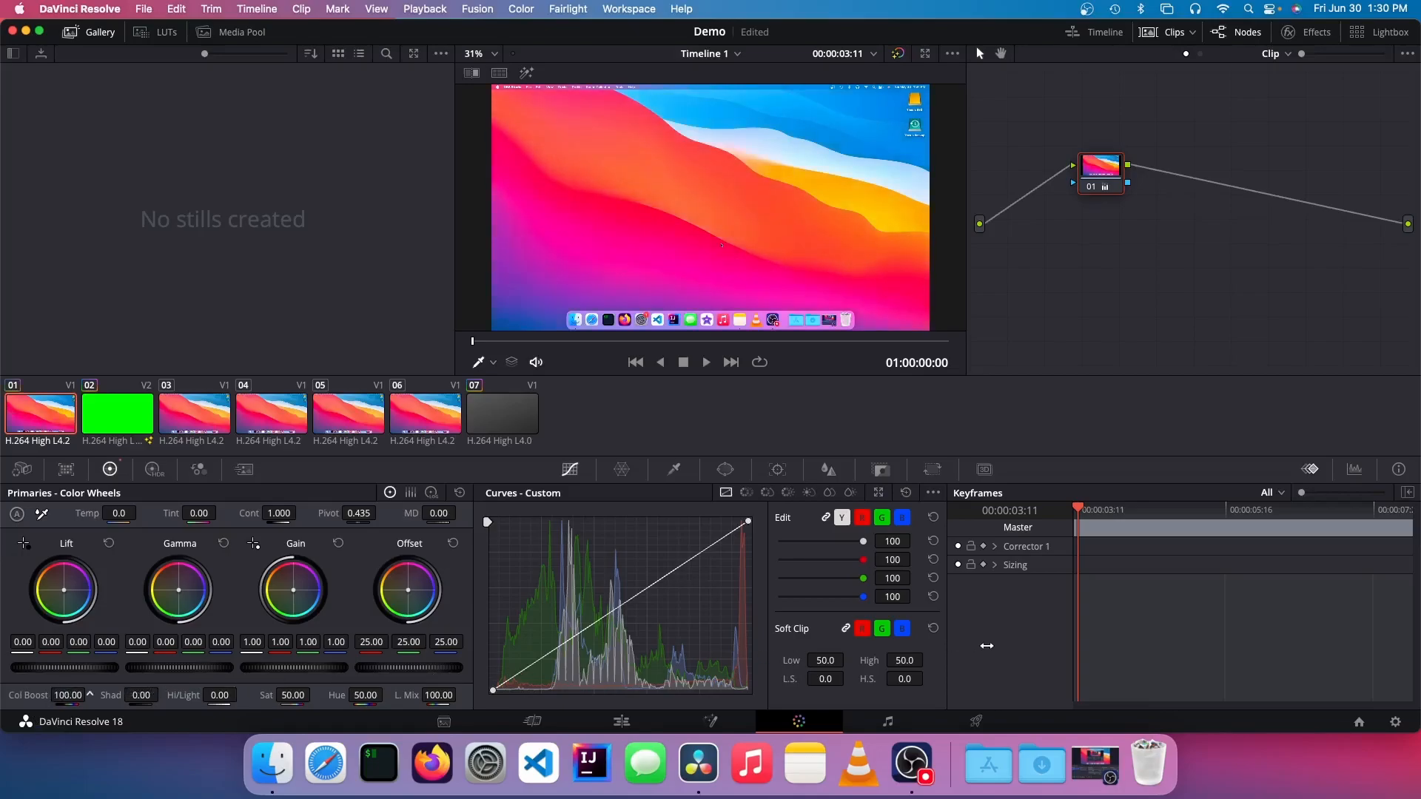
{"action": "left_click_drag", "start_coordinate": [709, 399], "coordinate": [937, 387]}
{"action": "left_click", "coordinate": [57, 695]}
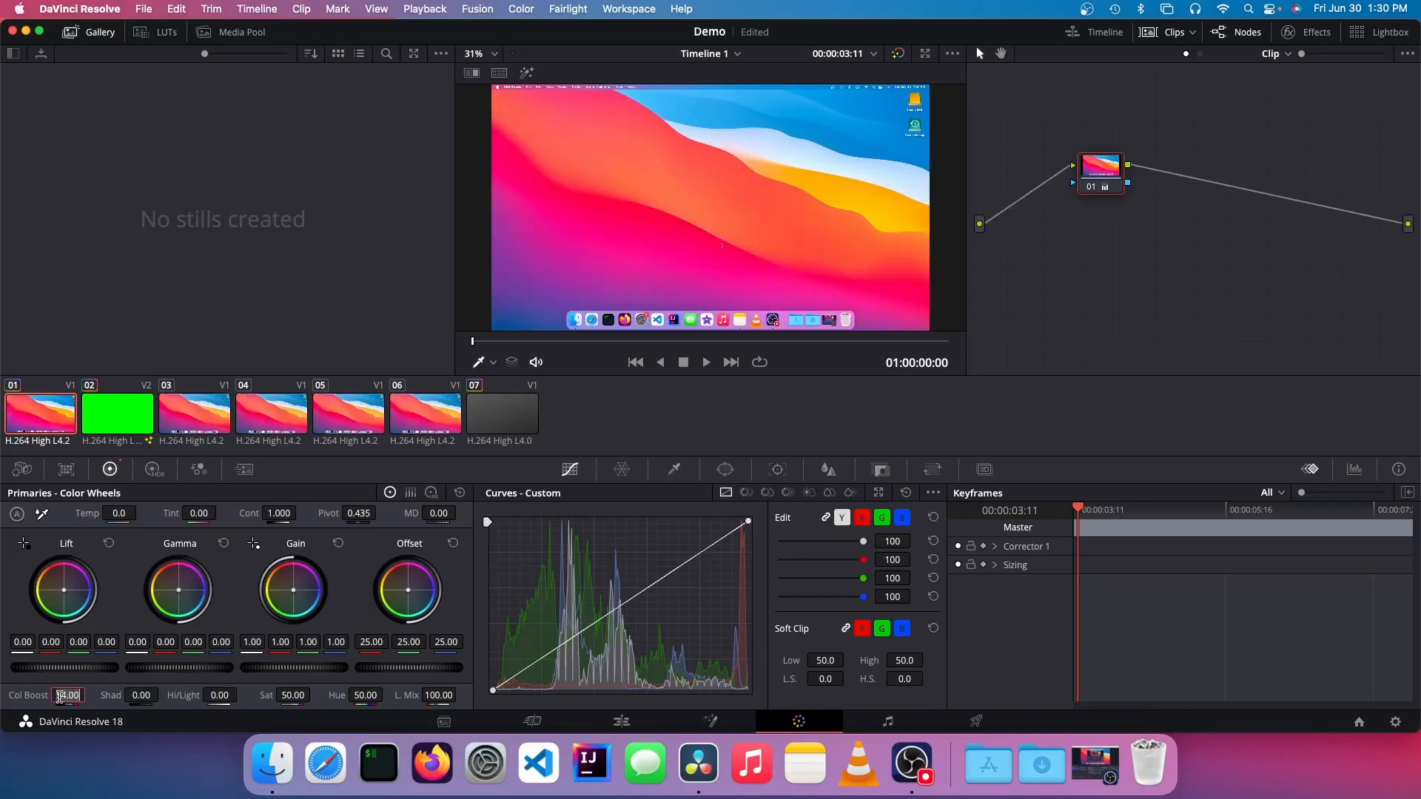
{"action": "type", "text": "0"}
{"action": "key", "text": "Return"}
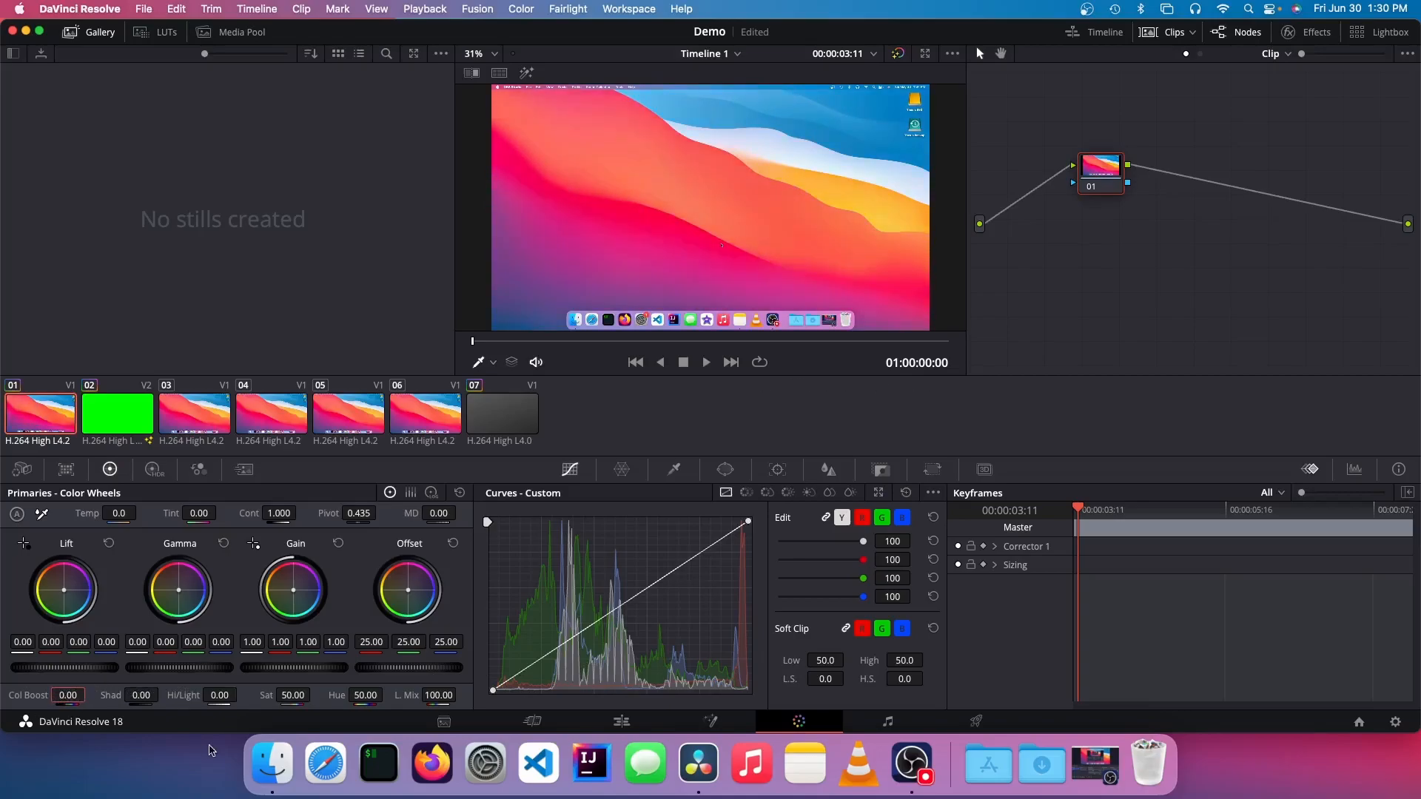
Step: Try Shadows at 100 and Highlights at -11 on clip 01, resetting each to 0
{"action": "left_click_drag", "start_coordinate": [132, 695], "coordinate": [1043, 704]}
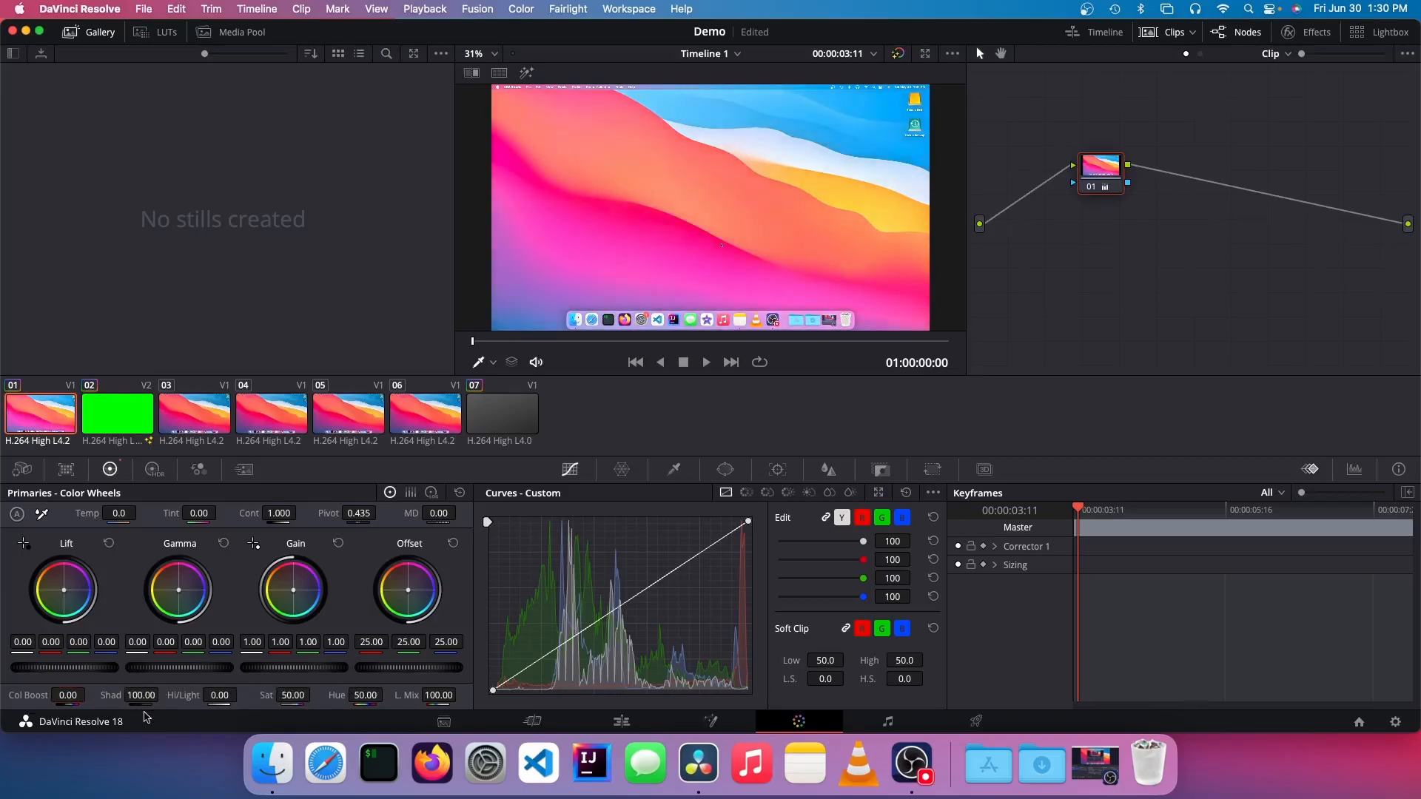
{"action": "double_click", "coordinate": [147, 699]}
{"action": "mouse_move", "coordinate": [221, 698]}
{"action": "left_mouse_down"}
{"action": "mouse_move", "coordinate": [790, 680]}
{"action": "mouse_move", "coordinate": [222, 698]}
{"action": "left_mouse_up"}
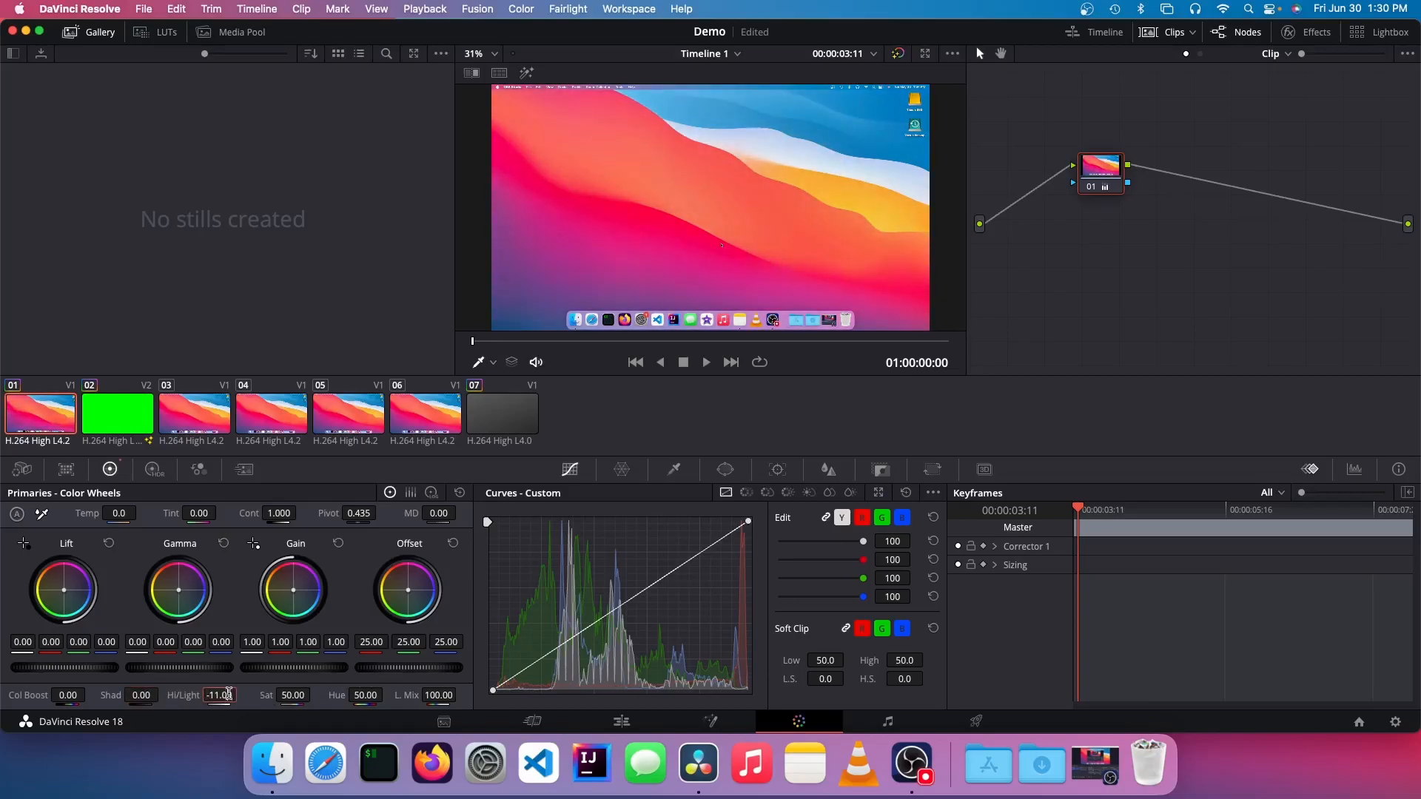
{"action": "key", "text": "Return"}
Step: Try Saturation at 0 and Hue at 0 on clip 01, resetting each to 50
{"action": "left_click_drag", "start_coordinate": [294, 695], "coordinate": [277, 491]}
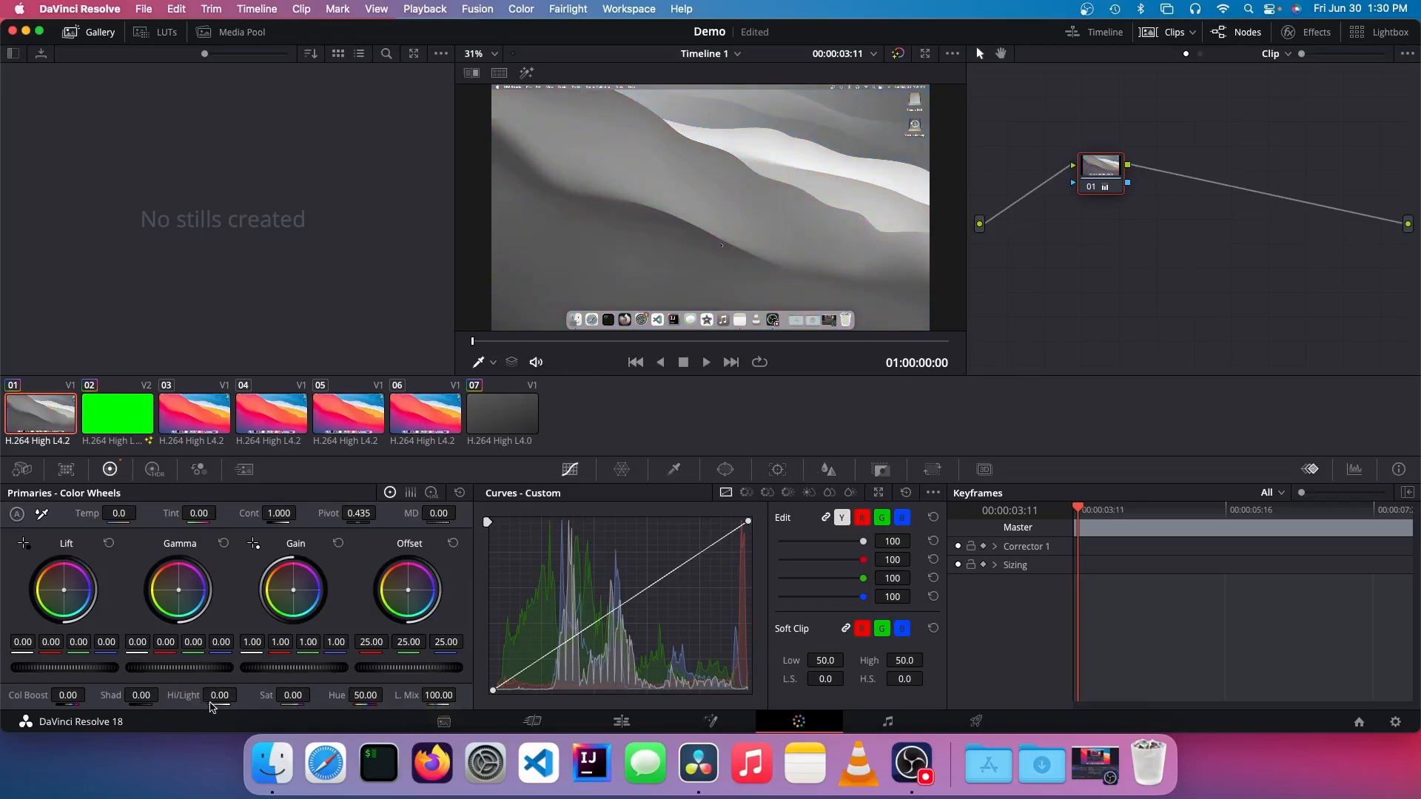
{"action": "left_click_drag", "start_coordinate": [303, 698], "coordinate": [398, 654]}
{"action": "double_click", "coordinate": [296, 697]}
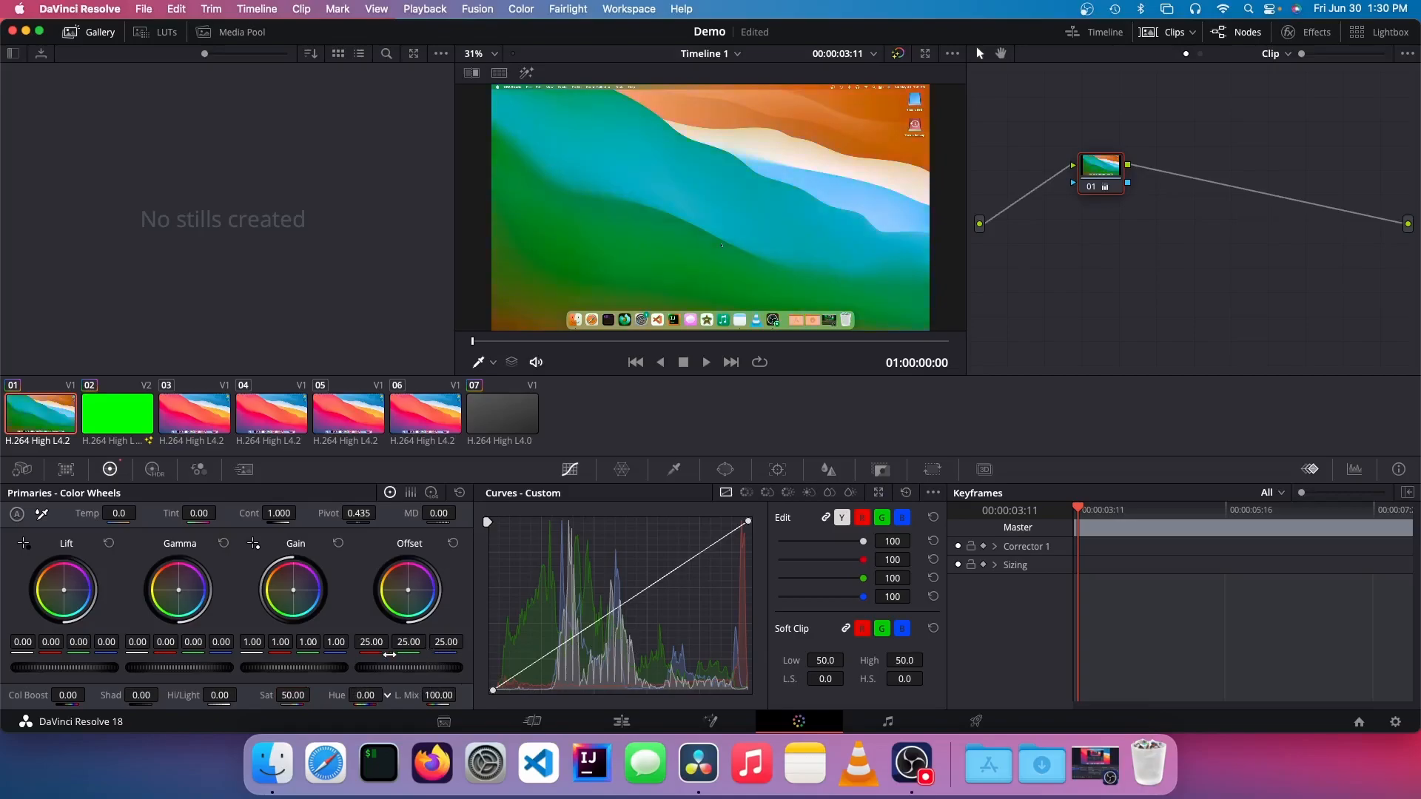
{"action": "left_click_drag", "start_coordinate": [191, 664], "coordinate": [326, 500]}
{"action": "left_click_drag", "start_coordinate": [326, 499], "coordinate": [263, 501]}
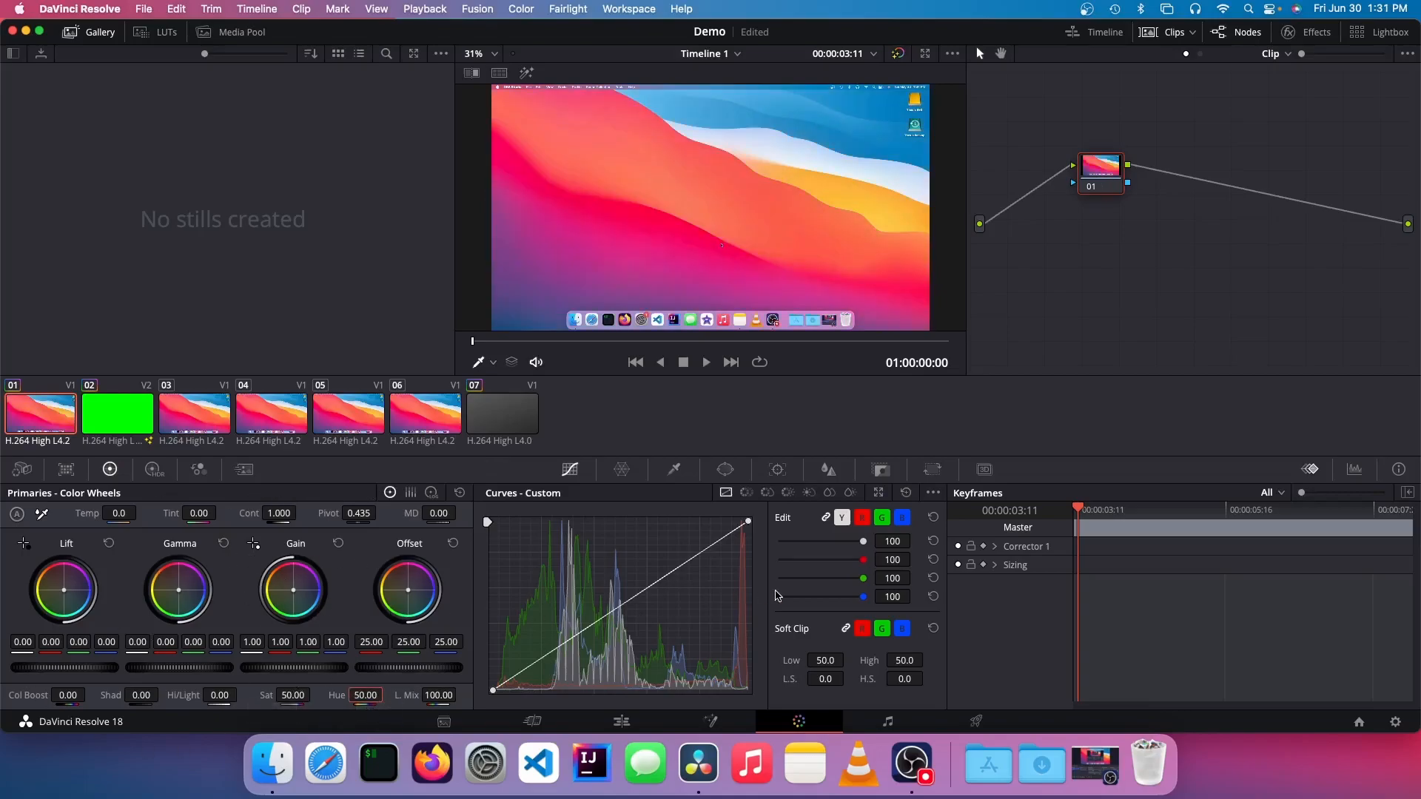
Step: Switch to the Fairlight page, move the playhead to 01:00:26:34 and compare its timeline with the Edit page
{"action": "left_click", "coordinate": [889, 723]}
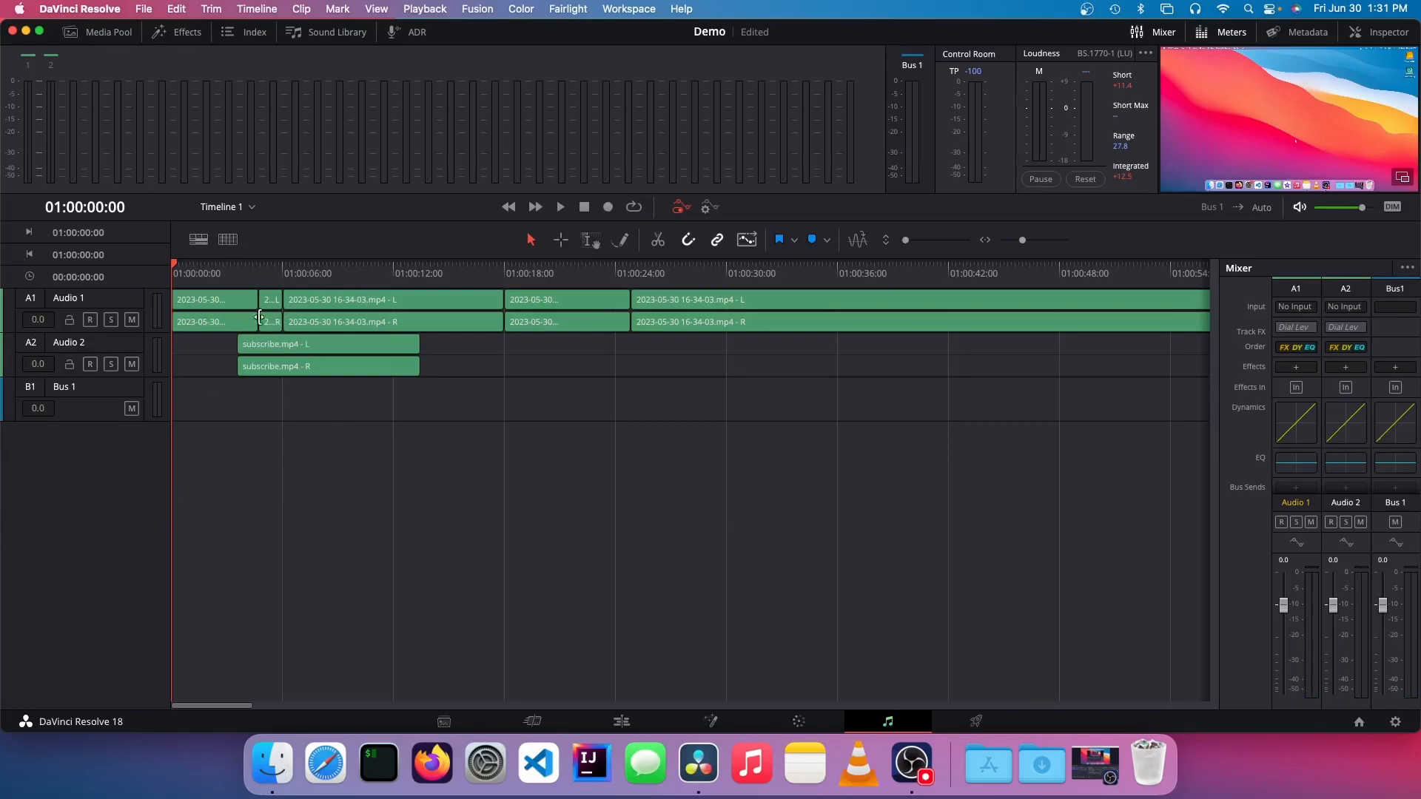
{"action": "left_click_drag", "start_coordinate": [175, 265], "coordinate": [662, 272]}
{"action": "left_click", "coordinate": [618, 724]}
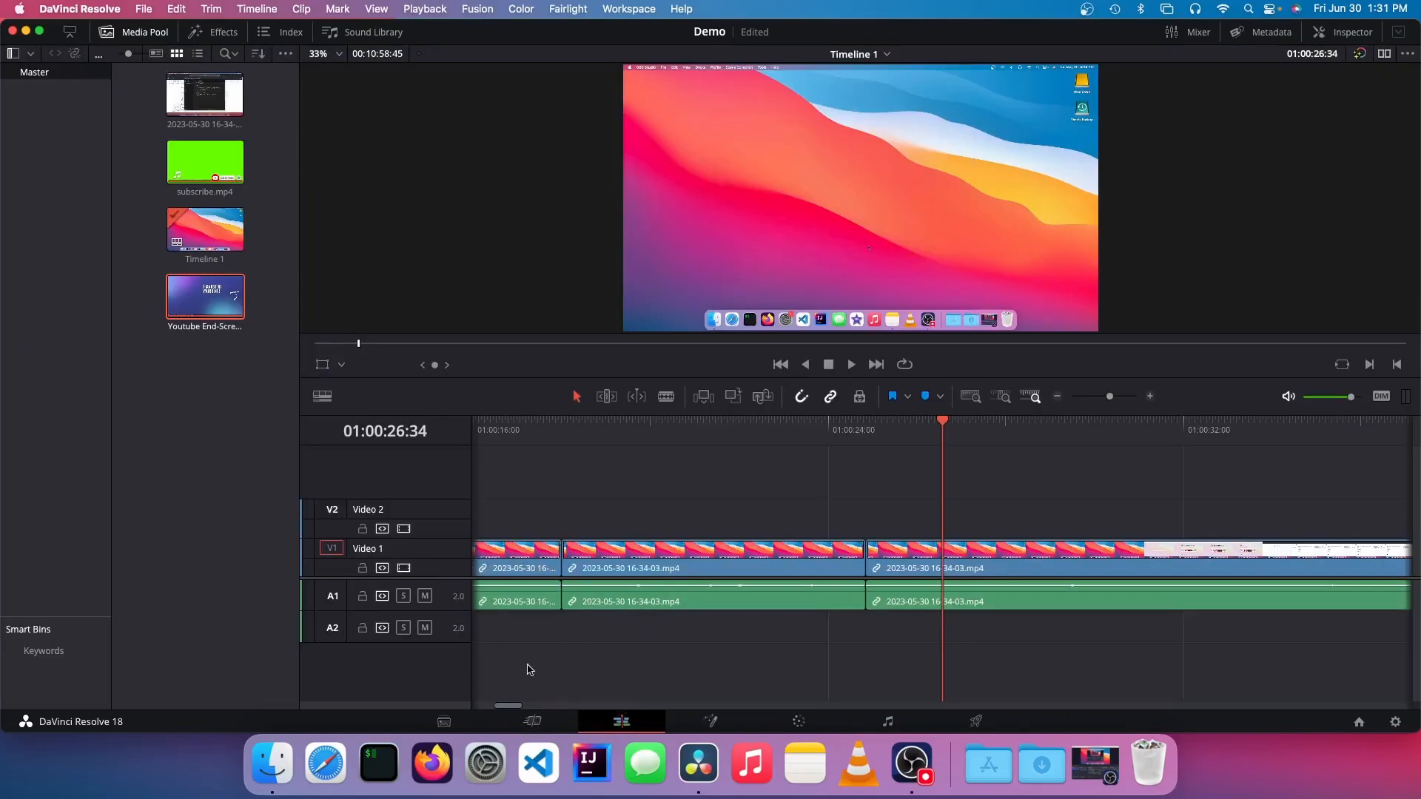
{"action": "left_click", "coordinate": [887, 722]}
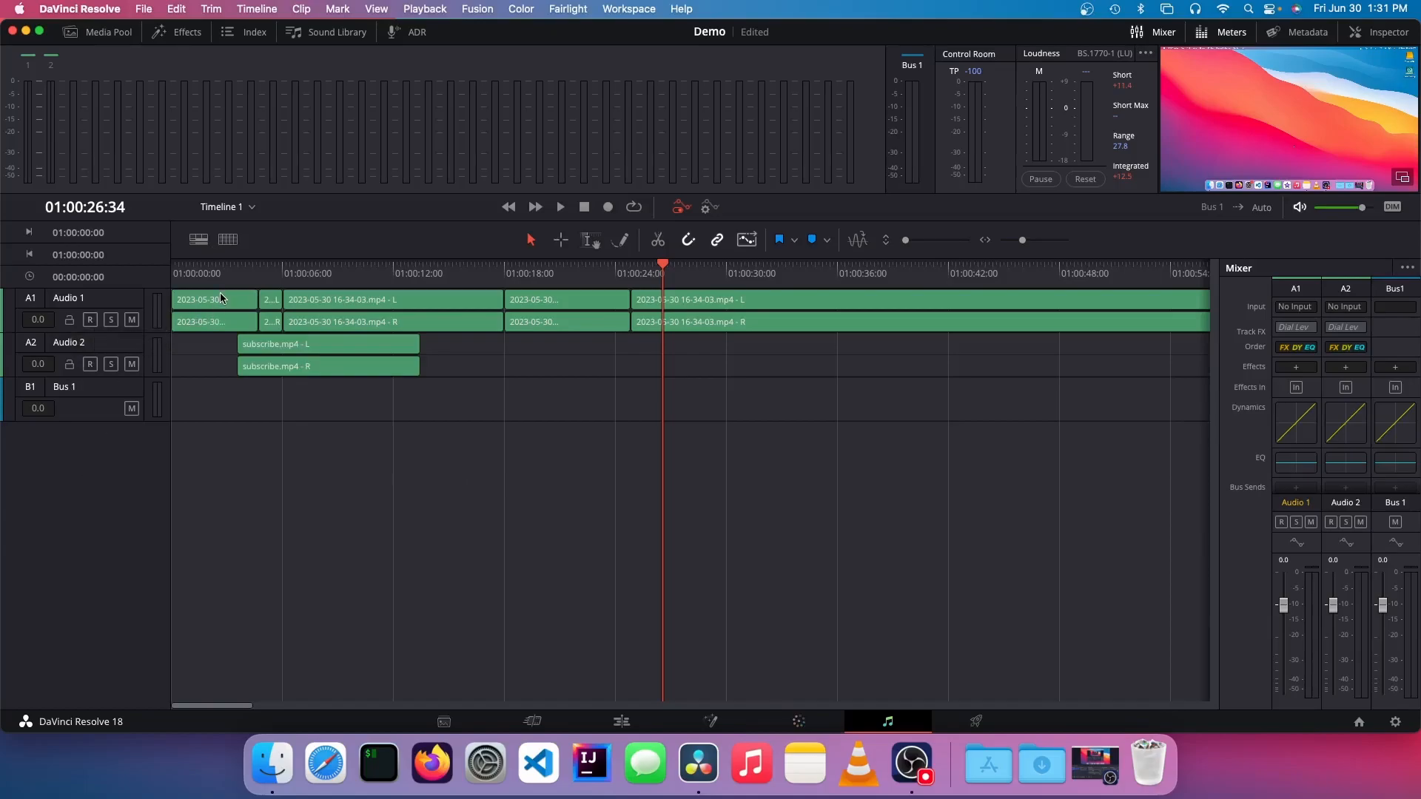
{"action": "right_click", "coordinate": [242, 307]}
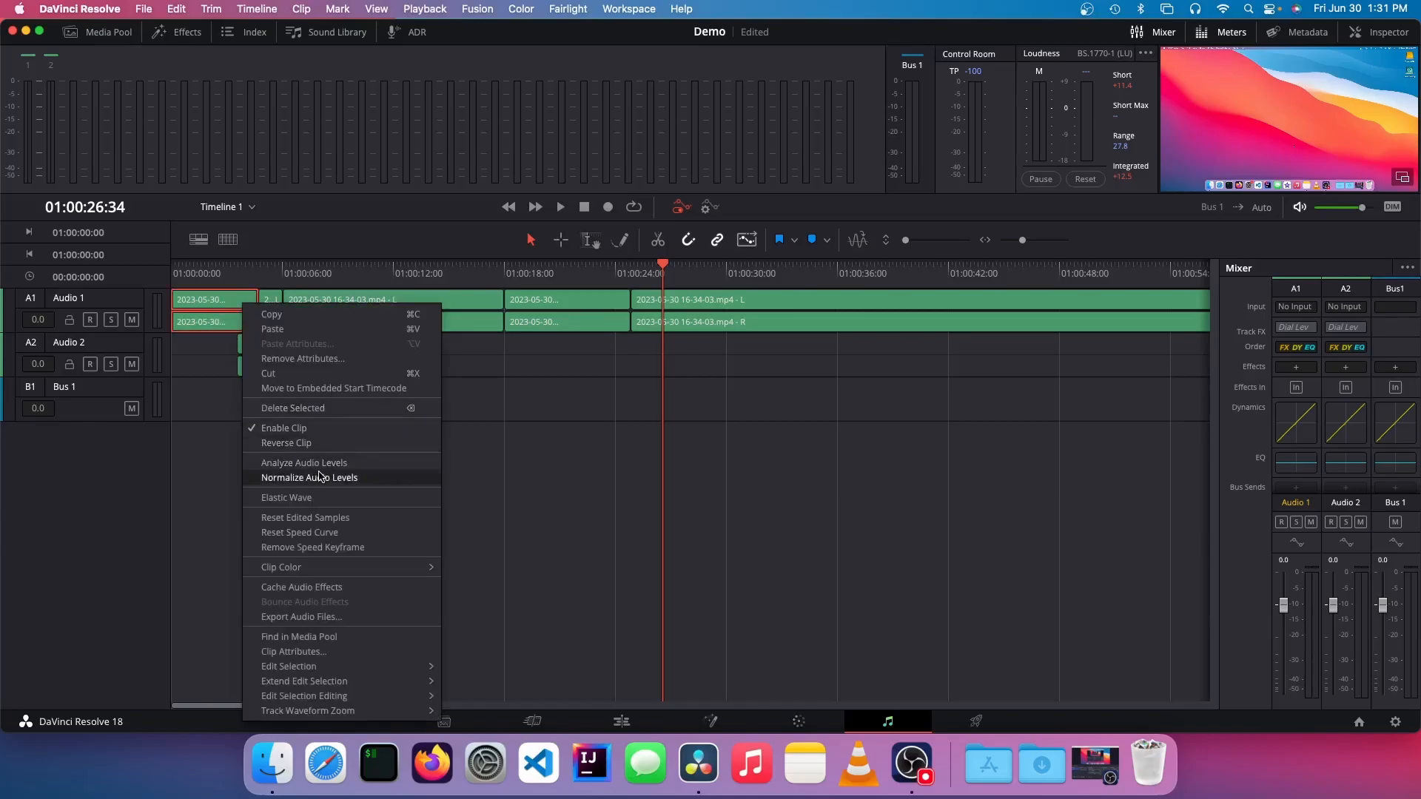
{"action": "left_click", "coordinate": [200, 470]}
{"action": "left_click", "coordinate": [231, 419]}
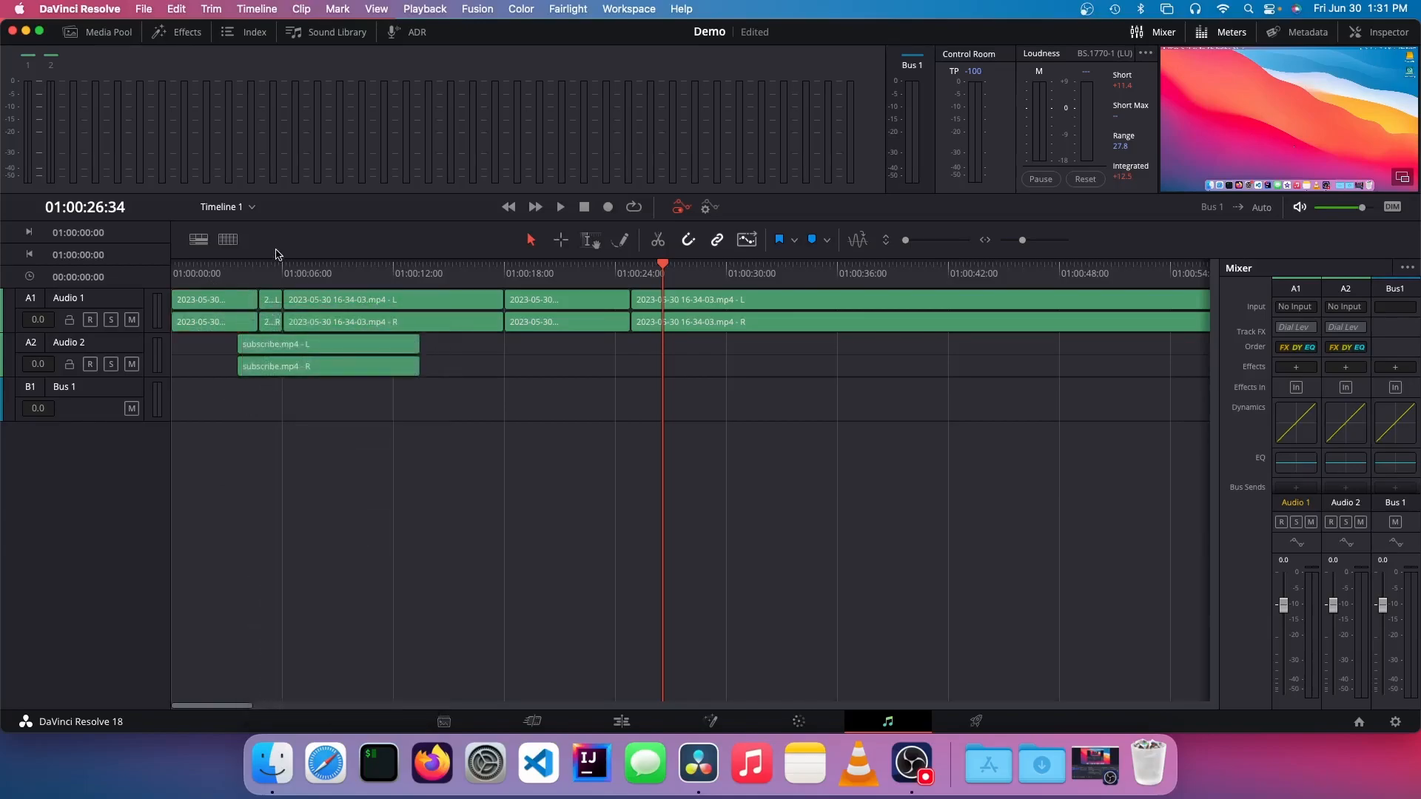
Step: Analyze the audio levels of the long last clip on Audio 1 using the ITU-R BS.1770-1 loudness standard
{"action": "left_click", "coordinate": [734, 324]}
{"action": "right_click", "coordinate": [731, 296]}
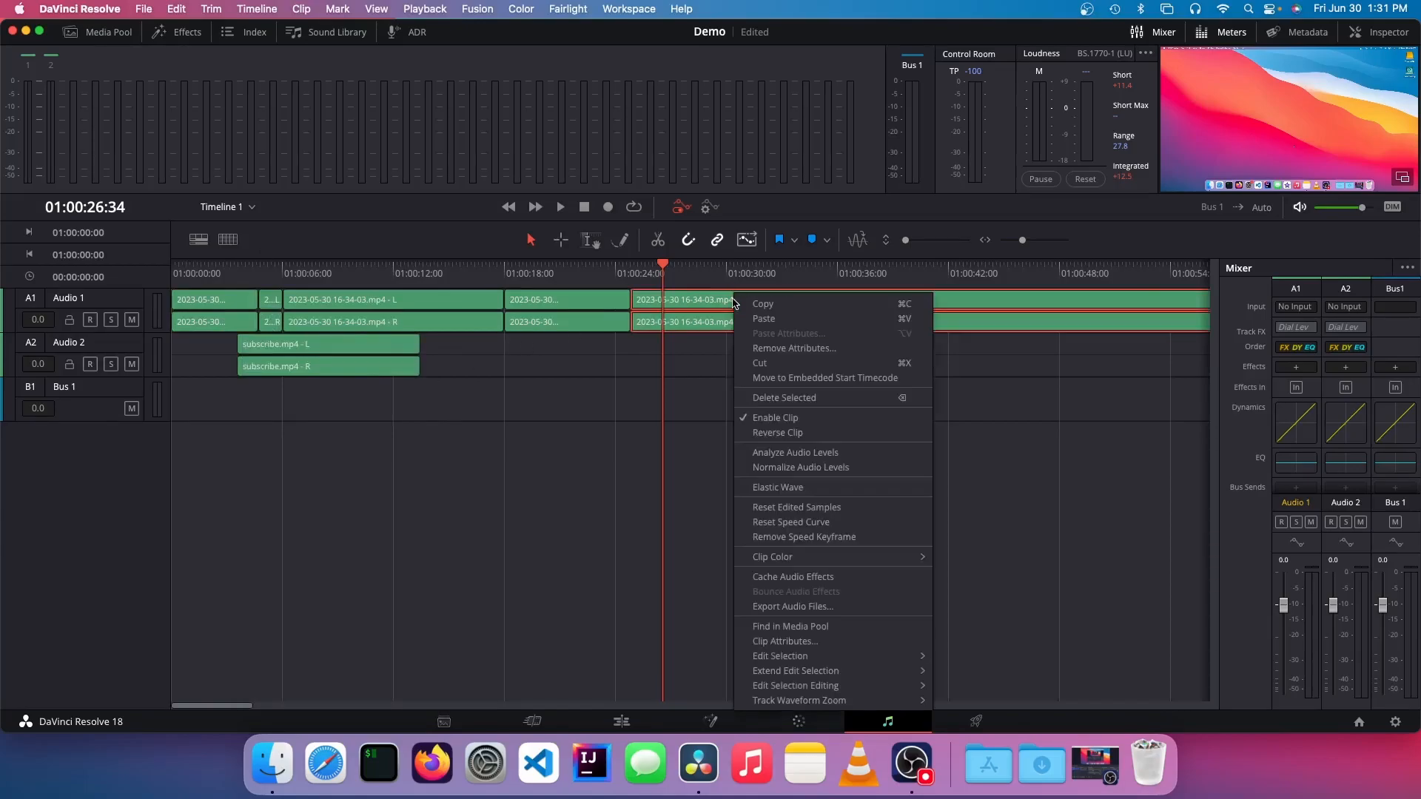
{"action": "left_click", "coordinate": [784, 453]}
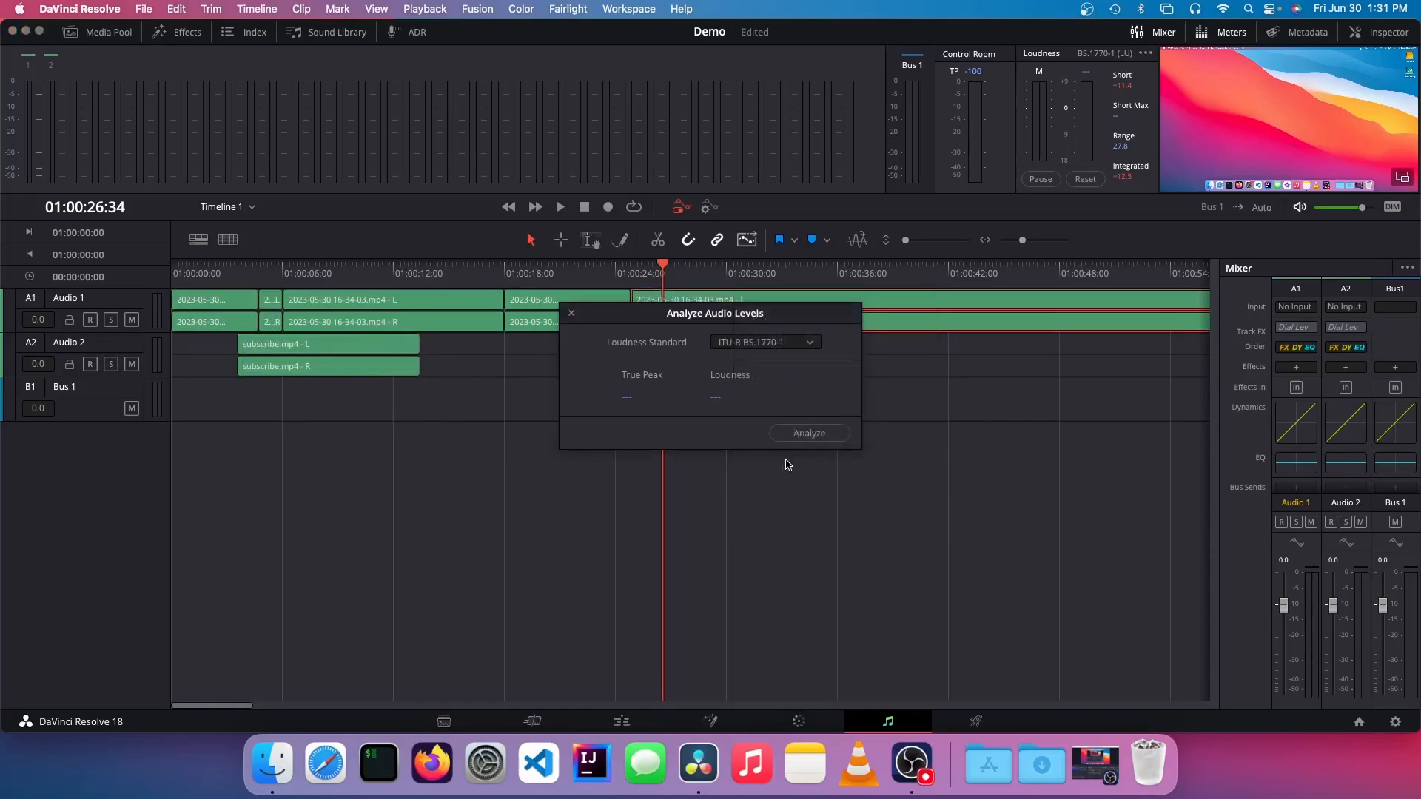
{"action": "left_click", "coordinate": [828, 434]}
{"action": "left_click", "coordinate": [570, 316]}
{"action": "left_click", "coordinate": [740, 381]}
Step: View the Normalize Audio Levels settings for the long last clip on Audio 1 without applying them
{"action": "left_click_drag", "start_coordinate": [937, 480], "coordinate": [807, 362]}
{"action": "left_click_drag", "start_coordinate": [822, 435], "coordinate": [765, 297]}
{"action": "right_click", "coordinate": [765, 293]}
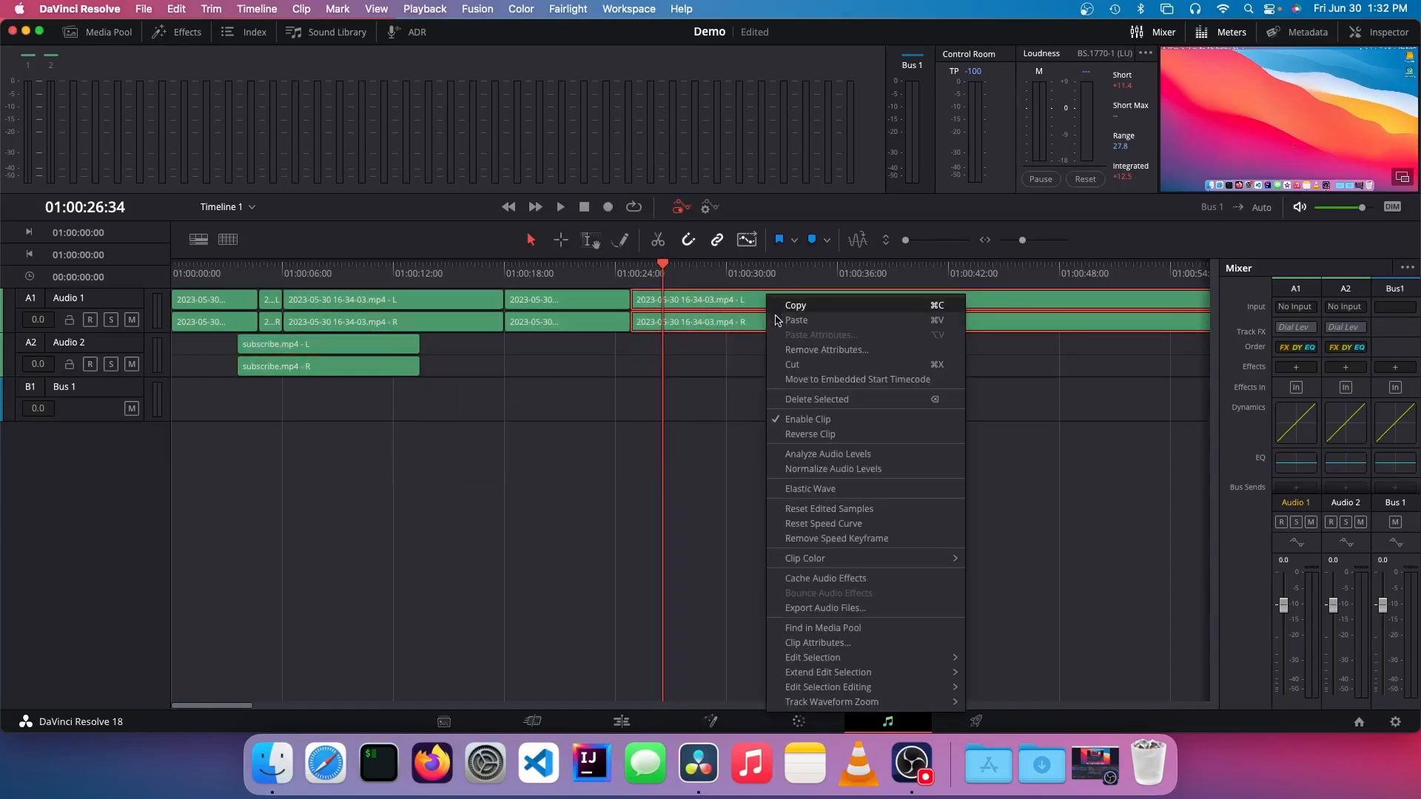
{"action": "left_click", "coordinate": [824, 470]}
{"action": "left_click", "coordinate": [835, 262]}
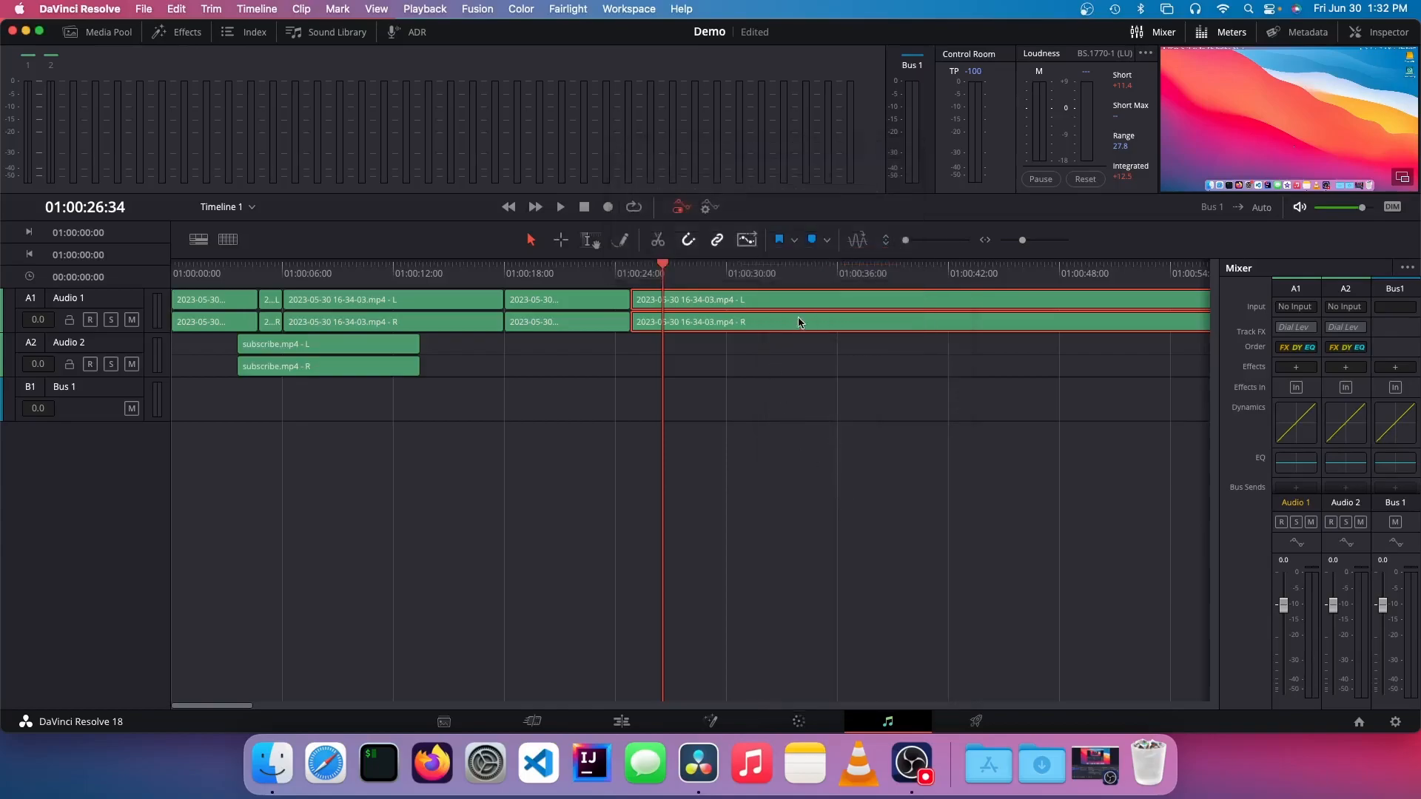
Step: Scrub the Fairlight timeline to 01:00:19:40 and on to 01:00:32:40, and view the last Audio 1 clip's available commands
{"action": "left_click_drag", "start_coordinate": [659, 266], "coordinate": [535, 266]}
{"action": "left_click_drag", "start_coordinate": [799, 446], "coordinate": [181, 308]}
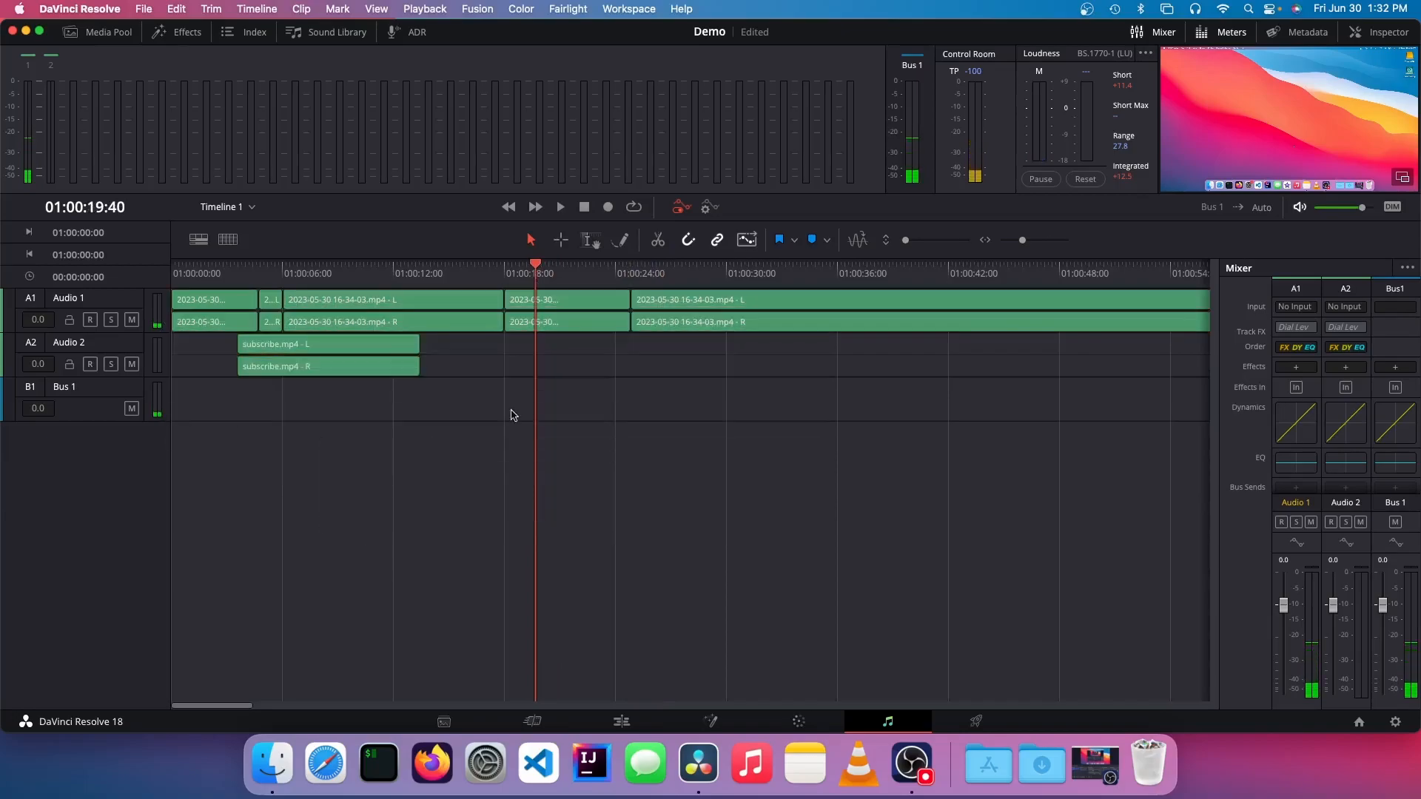
{"action": "left_click_drag", "start_coordinate": [537, 266], "coordinate": [774, 266]}
{"action": "left_click_drag", "start_coordinate": [688, 407], "coordinate": [657, 275]}
{"action": "right_click", "coordinate": [662, 311]}
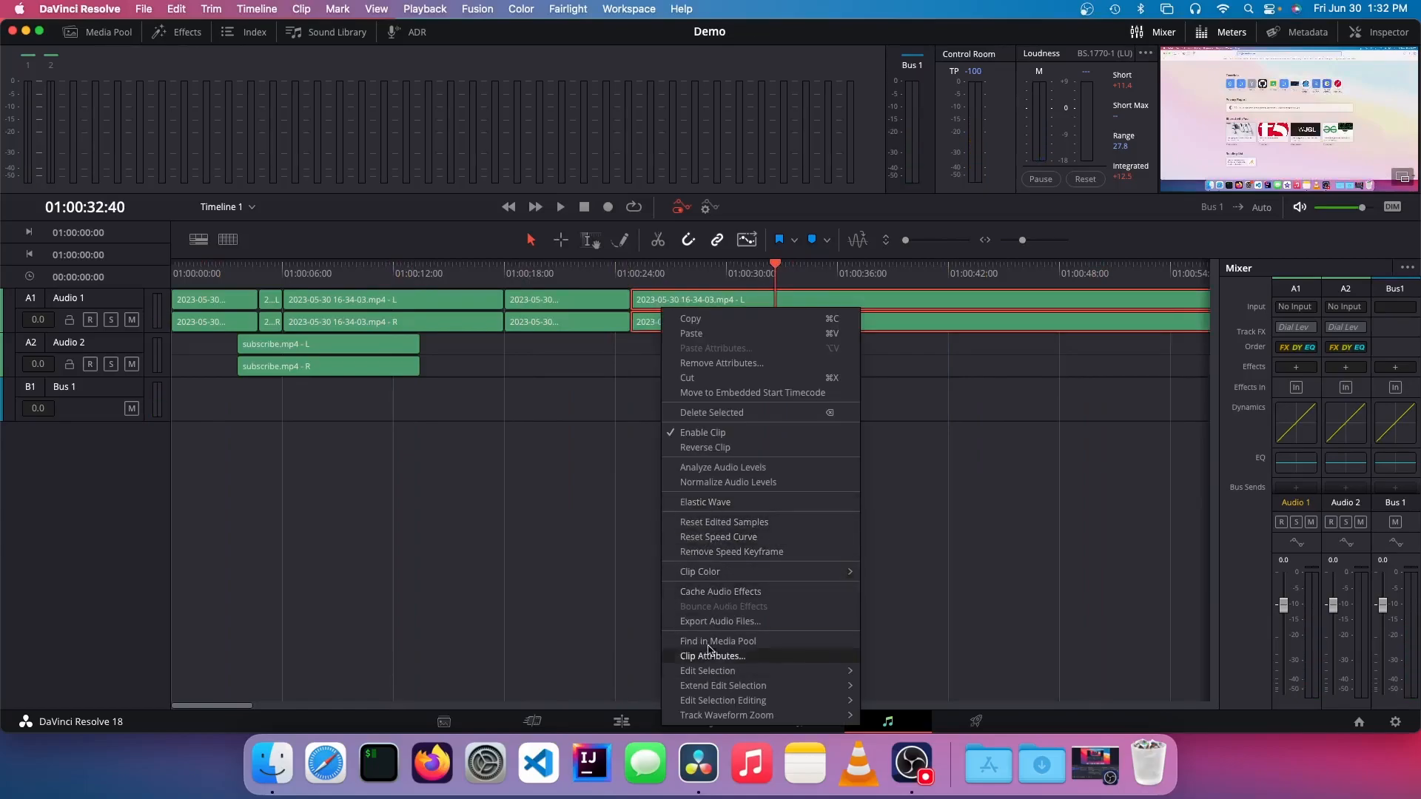
{"action": "left_click", "coordinate": [555, 545]}
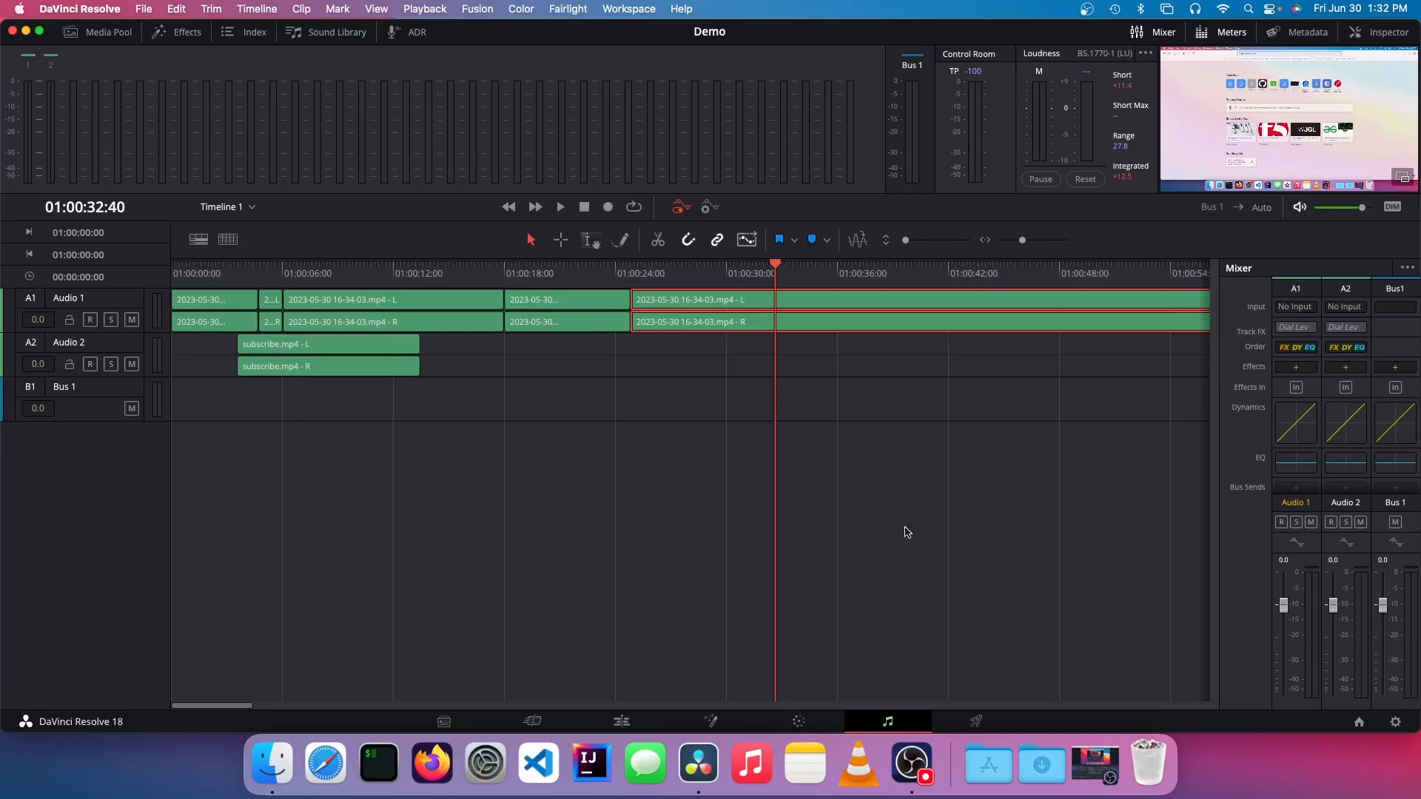
Step: Switch to the Deliver page and play the timeline from the start through the subscribe overlay, stopping at 01:00:07:33
{"action": "left_click", "coordinate": [964, 720]}
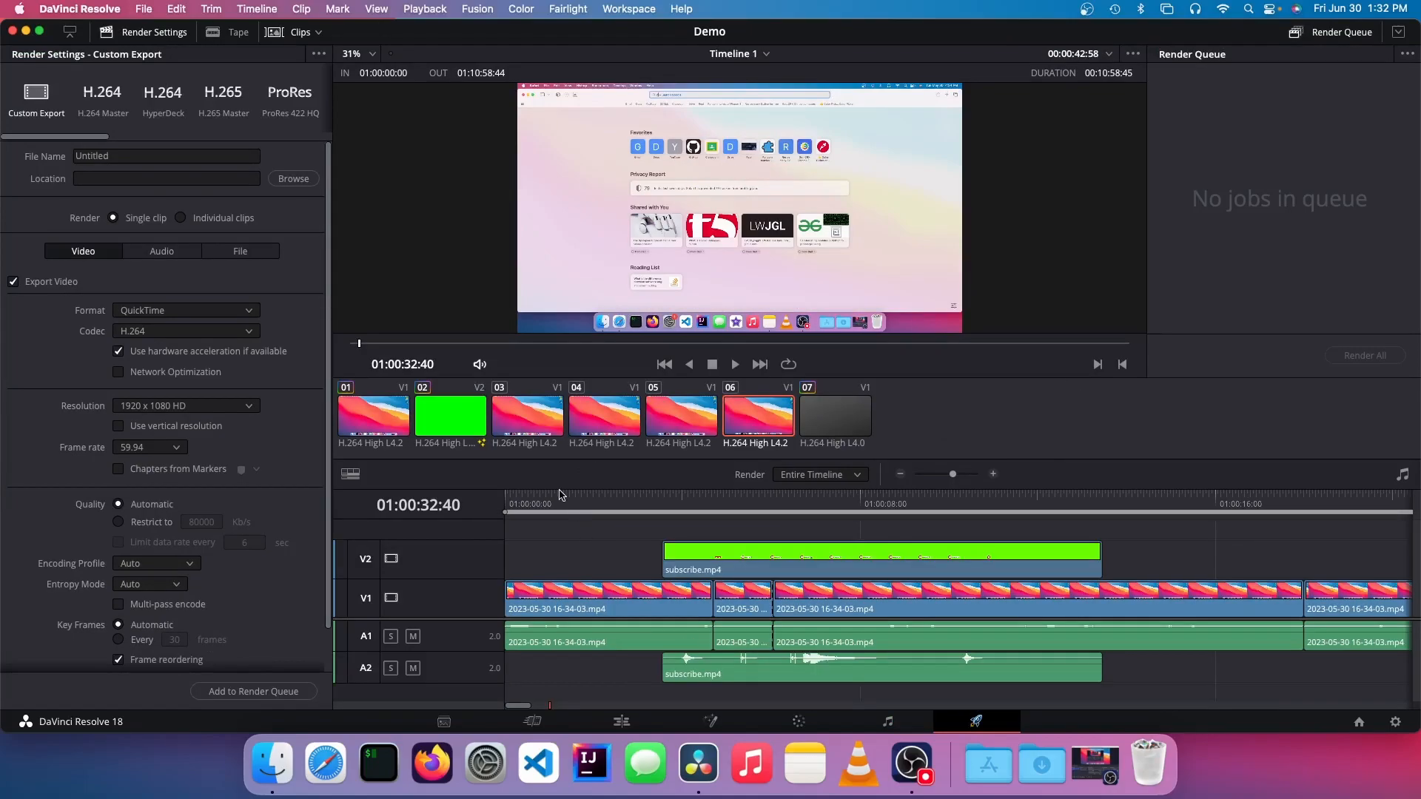
{"action": "left_click_drag", "start_coordinate": [529, 494], "coordinate": [490, 491]}
{"action": "key", "text": "space"}
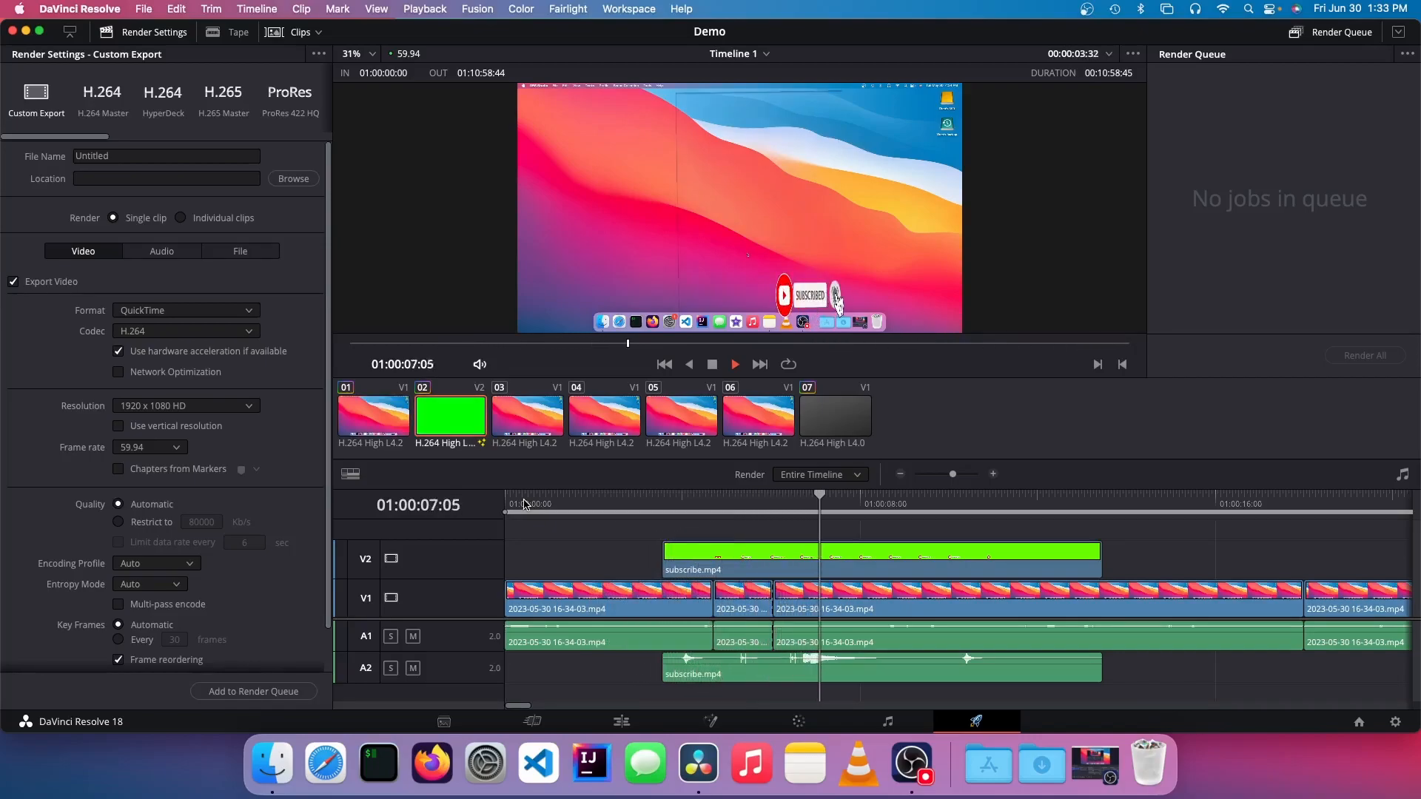
{"action": "key", "text": "space"}
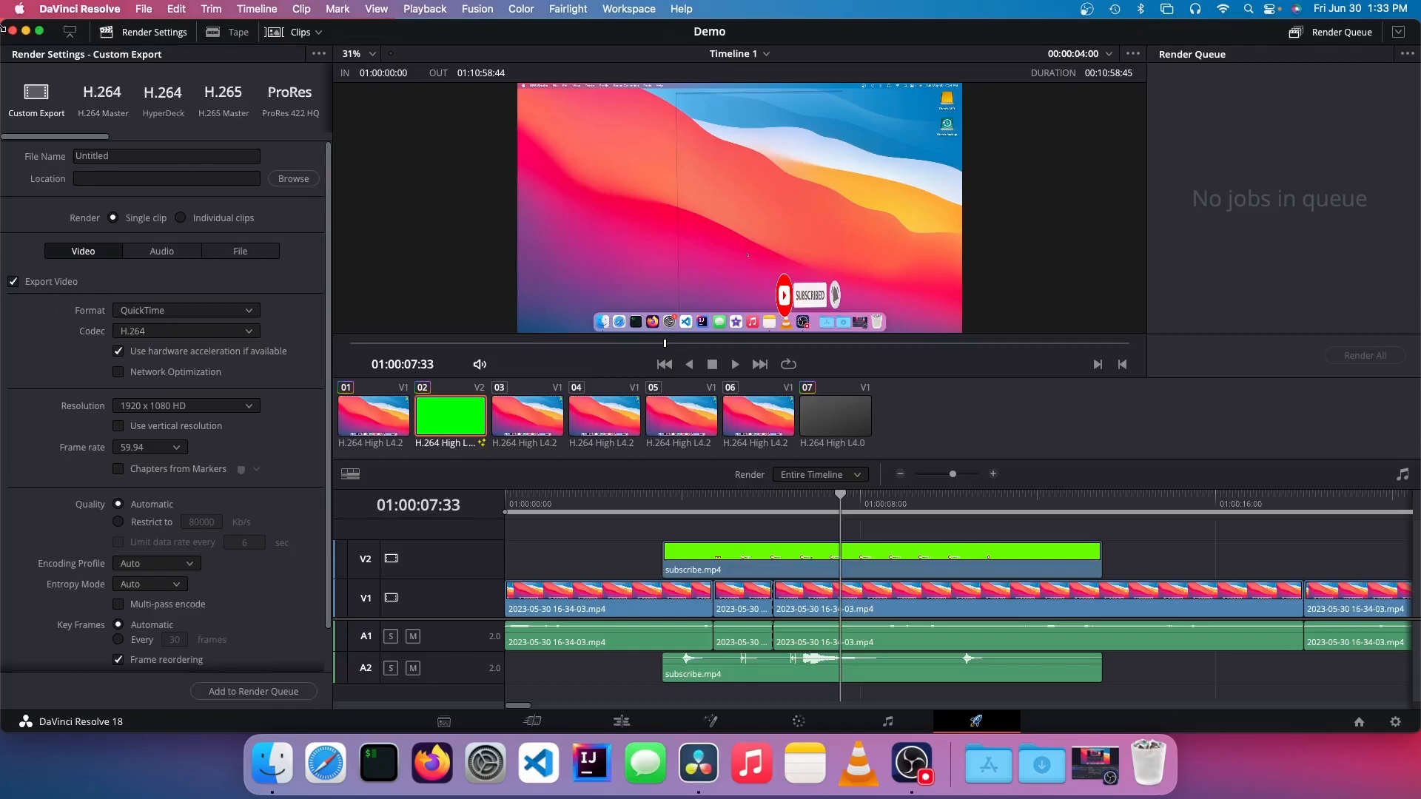
Step: Review the Custom Export video settings, including the available resolutions and formats, without changing them
{"action": "left_click_drag", "start_coordinate": [87, 139], "coordinate": [1, 163]}
{"action": "scroll", "coordinate": [176, 283], "scroll_direction": "down", "scroll_amount": 2}
{"action": "left_click", "coordinate": [137, 363]}
{"action": "left_click", "coordinate": [148, 362]}
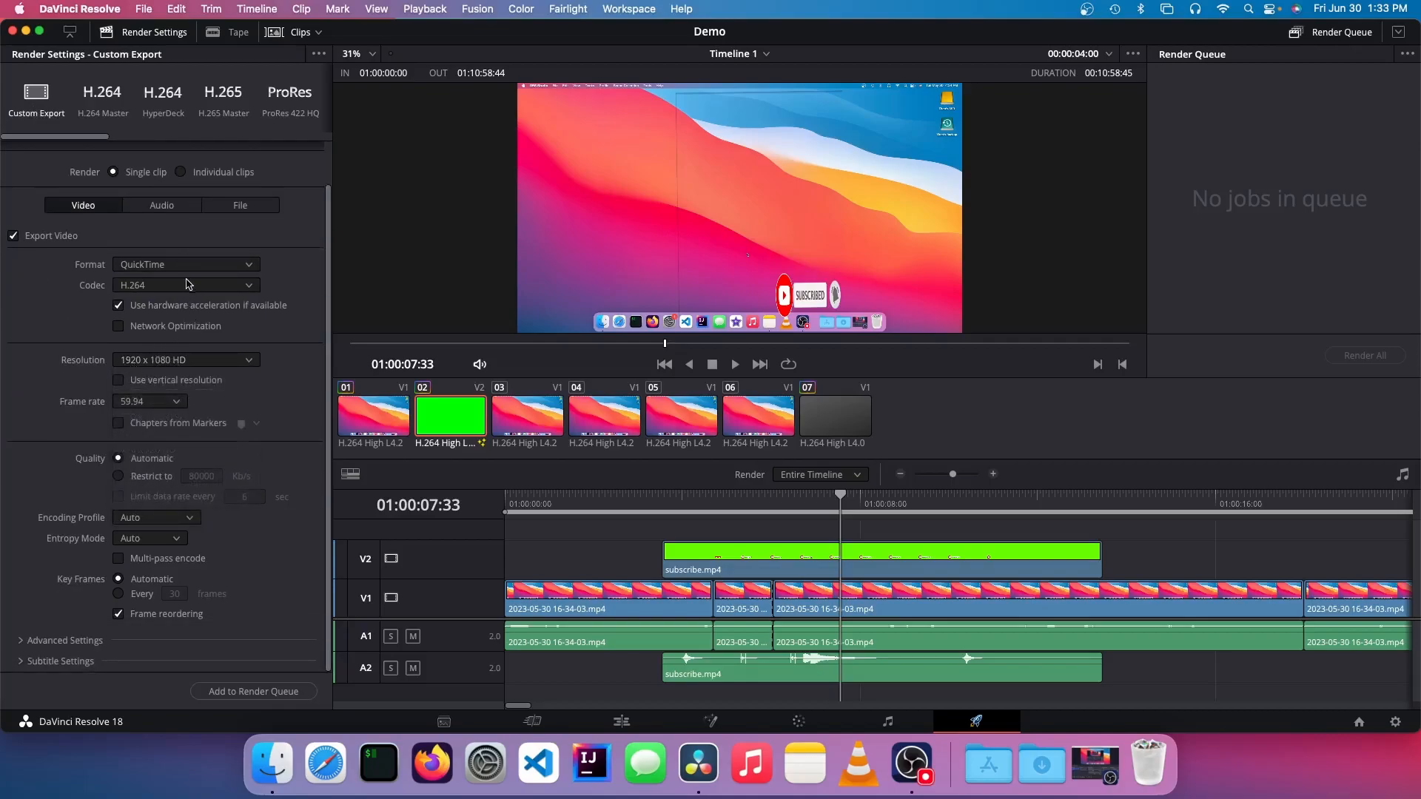
{"action": "left_click", "coordinate": [209, 264]}
{"action": "left_click", "coordinate": [209, 264]}
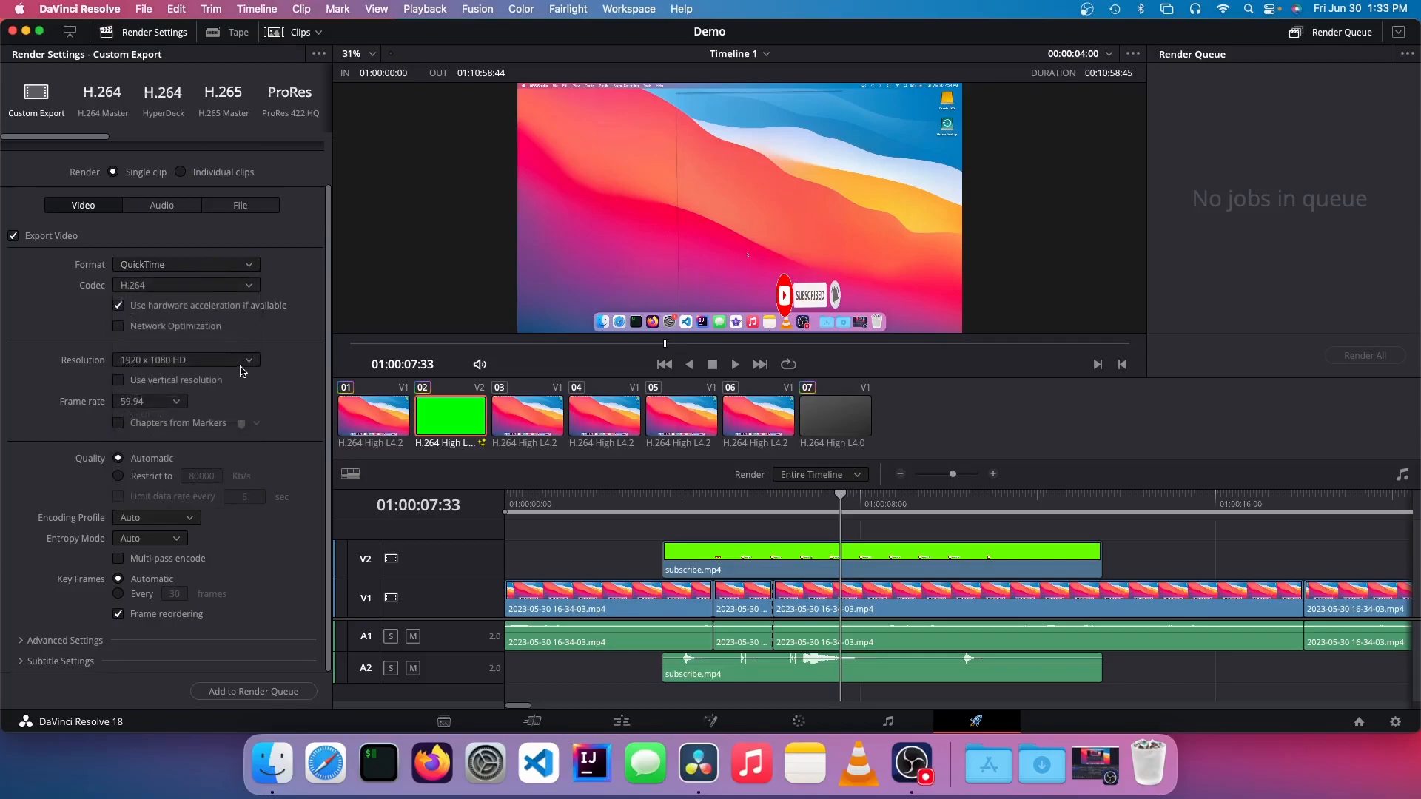
Step: Add Timeline 1 to the render queue as Untitled.mov, saved on the external SSD
{"action": "left_click", "coordinate": [234, 693]}
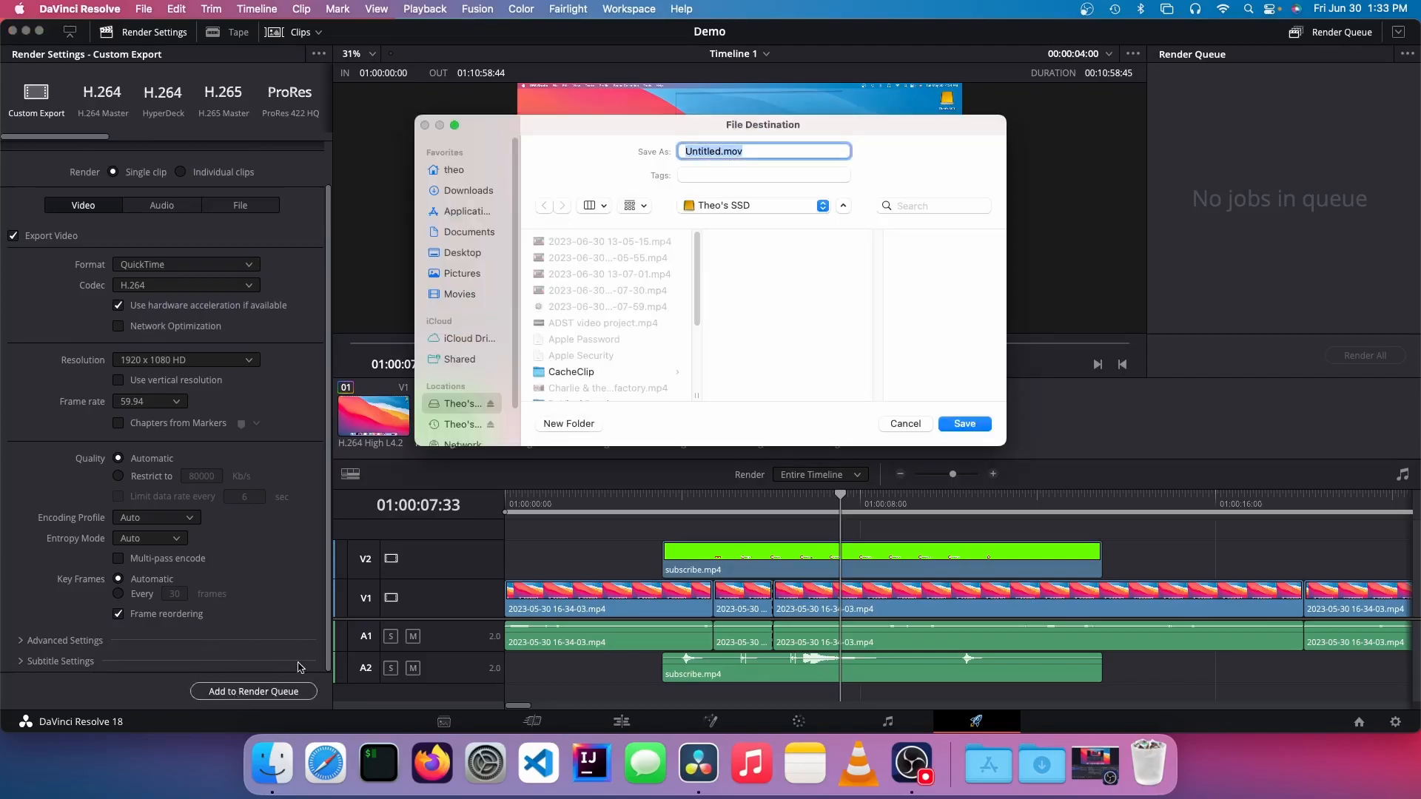
{"action": "scroll", "coordinate": [548, 338], "scroll_direction": "down", "scroll_amount": 8}
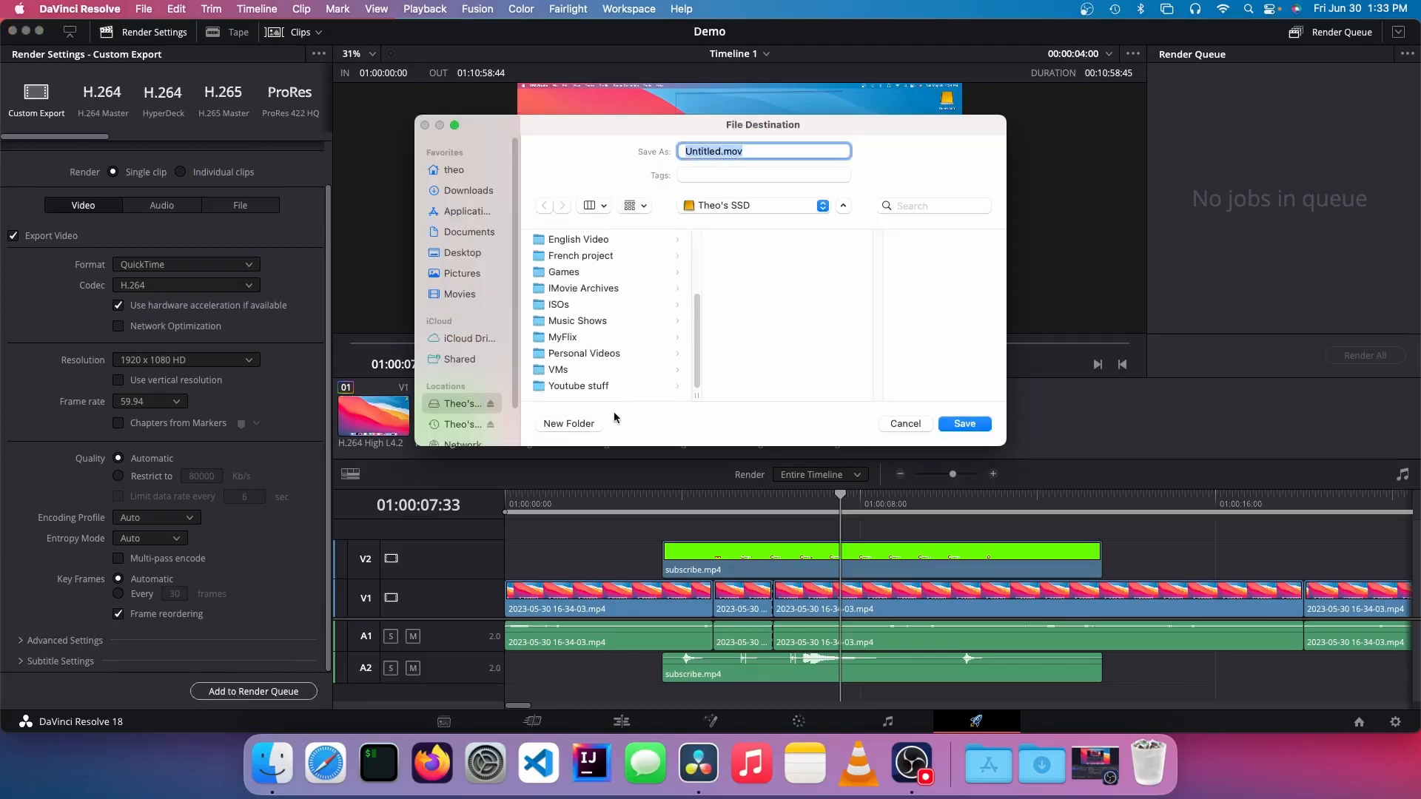
{"action": "left_click", "coordinate": [961, 423]}
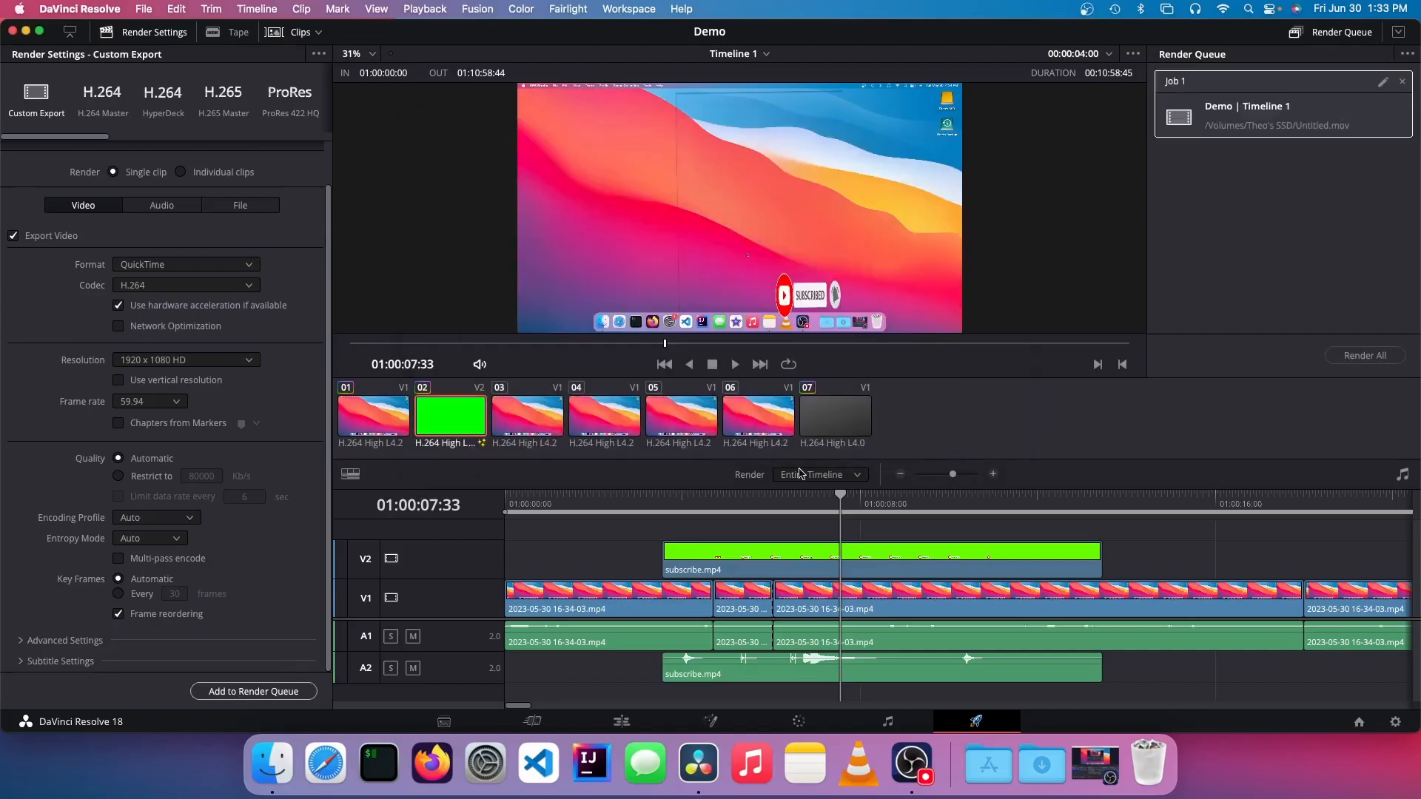
Step: Start rendering the queued Timeline 1 job and stop the render
{"action": "left_click", "coordinate": [1379, 359]}
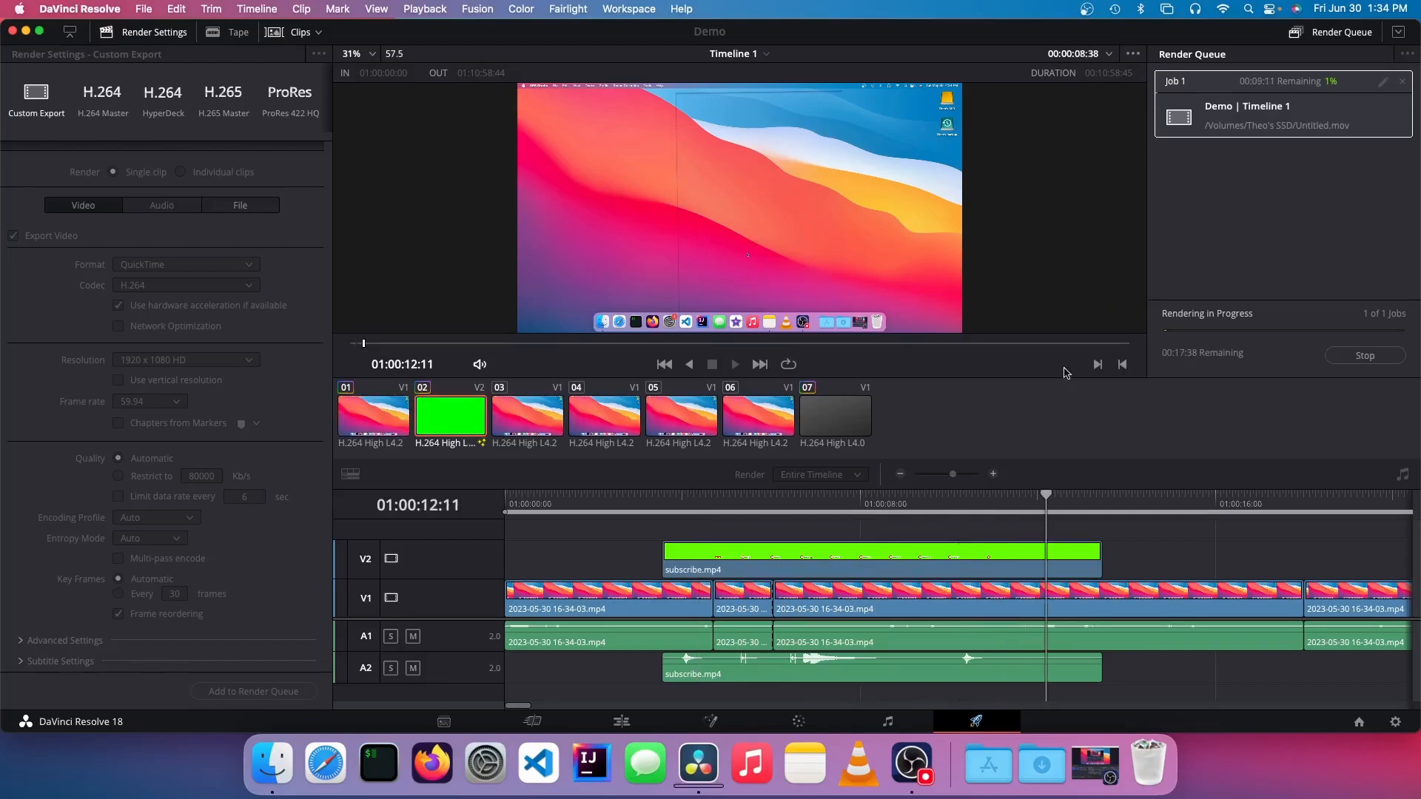
{"action": "left_click", "coordinate": [1365, 355]}
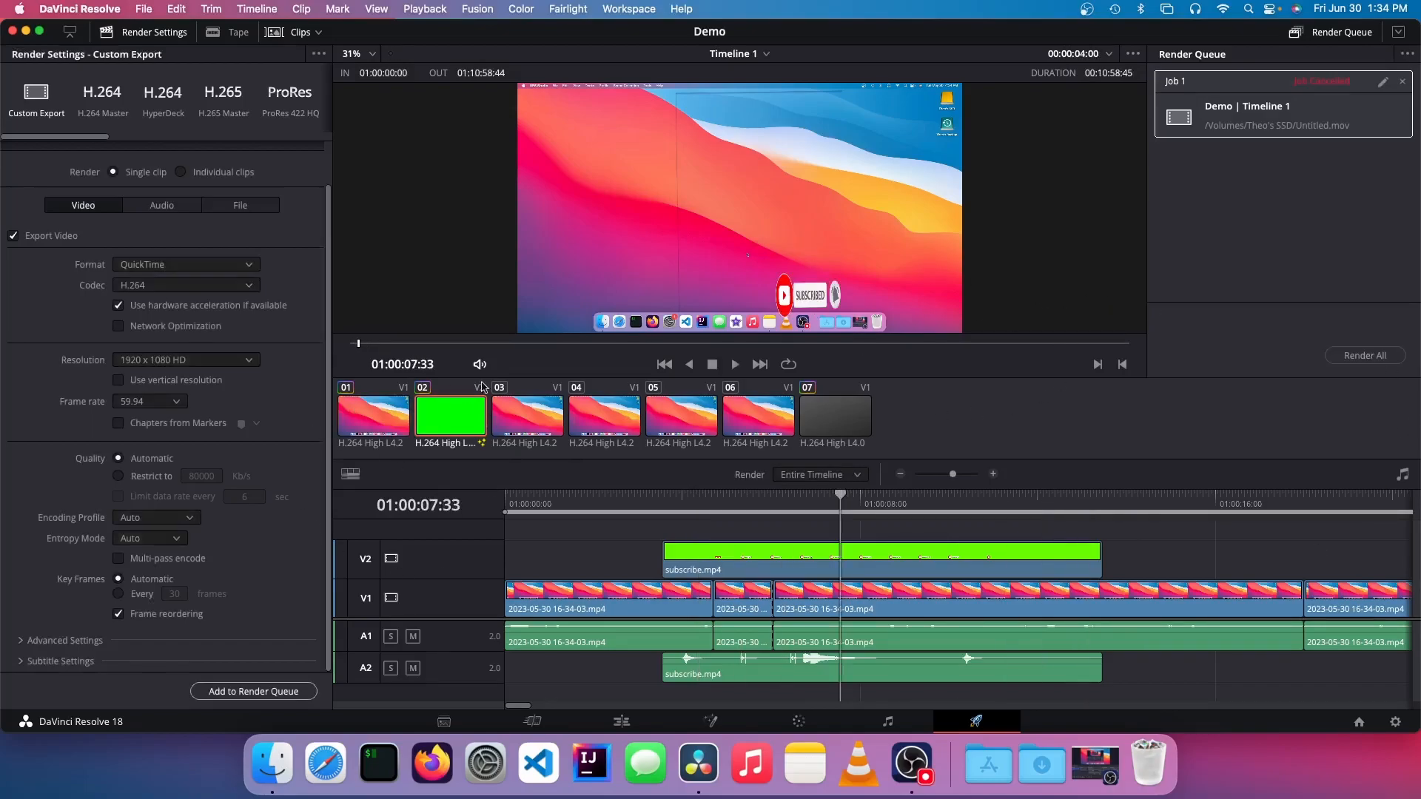